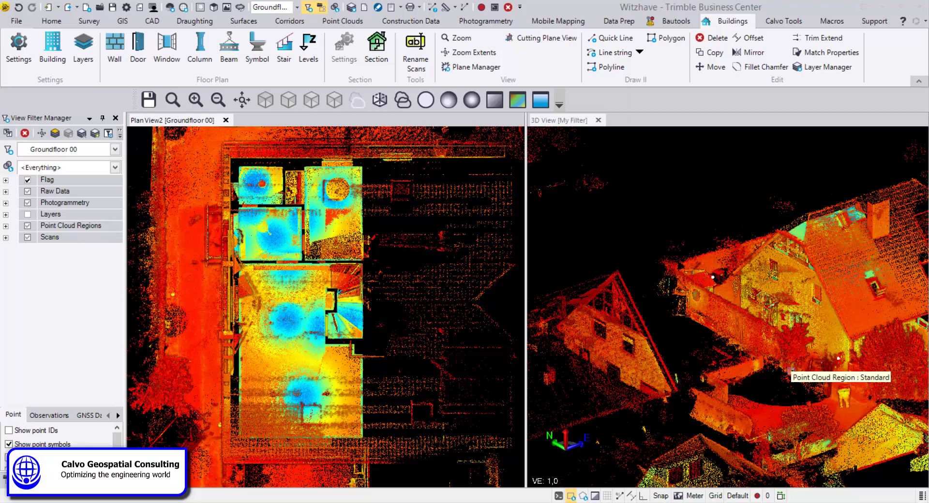
# Step: Return to the building drafting tools and orbit the 3D model to an oblique view
pyautogui.click(676, 21)
pyautogui.click(726, 22)
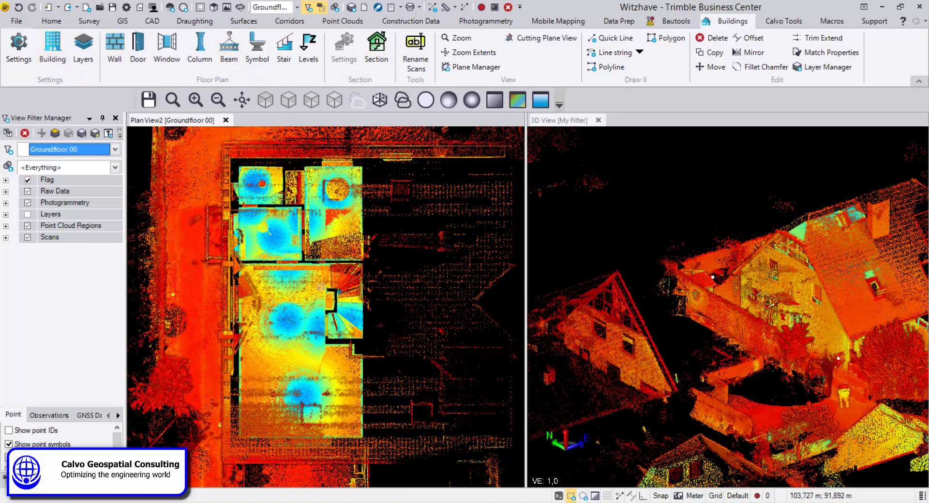
pyautogui.moveTo(308, 275); pyautogui.dragTo(325, 267, button='middle')
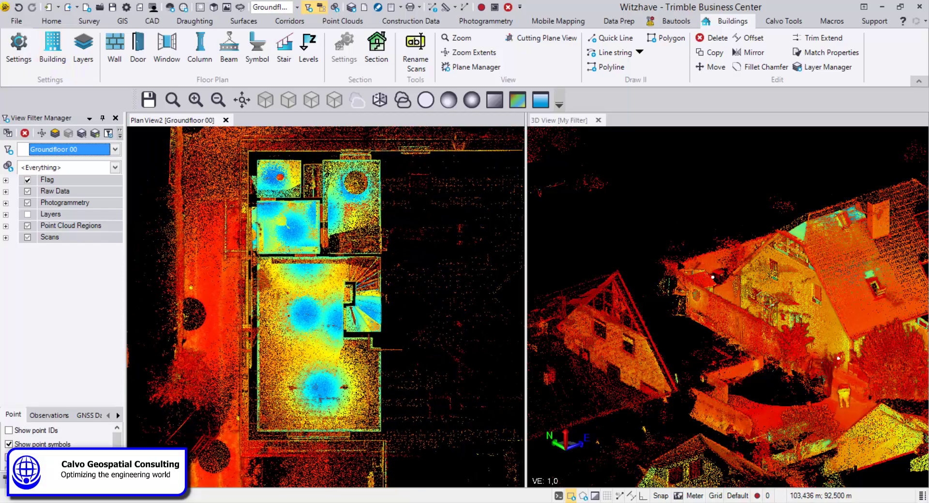
pyautogui.moveTo(738, 287); pyautogui.dragTo(803, 311, button='right')
pyautogui.moveTo(802, 311); pyautogui.dragTo(609, 264, button='middle')
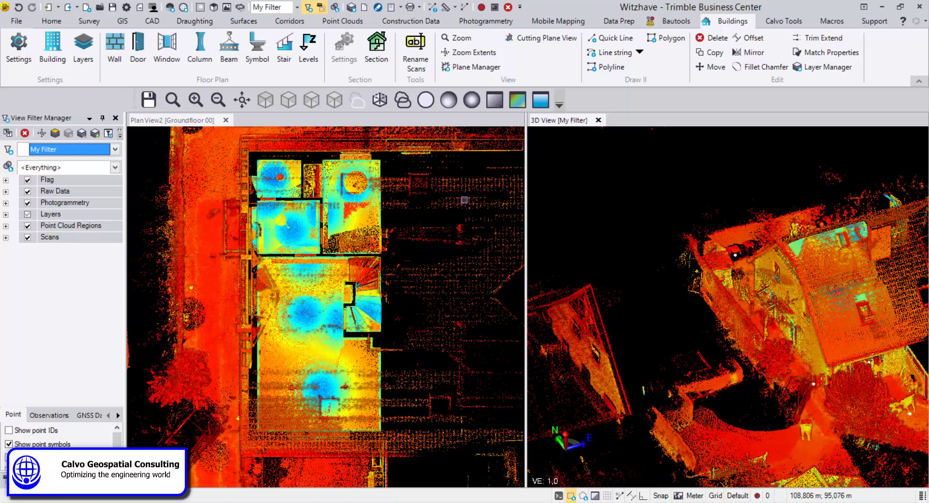
pyautogui.moveTo(656, 348); pyautogui.dragTo(700, 281, button='middle')
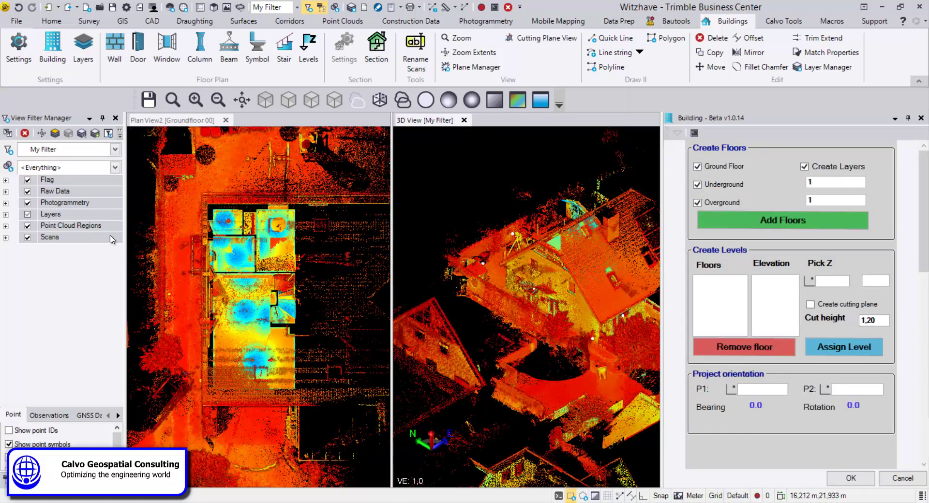
# Step: Narrow the Building panel to widen the views and orbit the house to face forward
pyautogui.moveTo(663, 271); pyautogui.dragTo(681, 286)
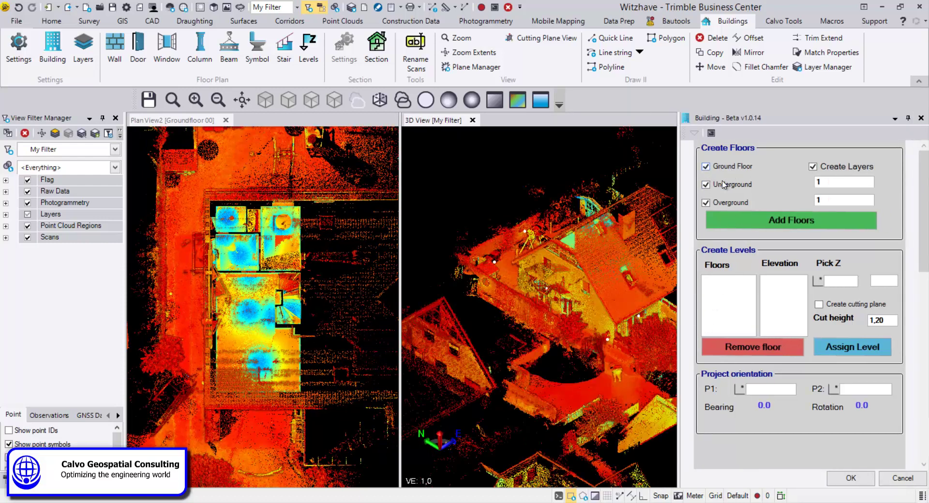
pyautogui.moveTo(573, 327); pyautogui.dragTo(602, 339, button='right')
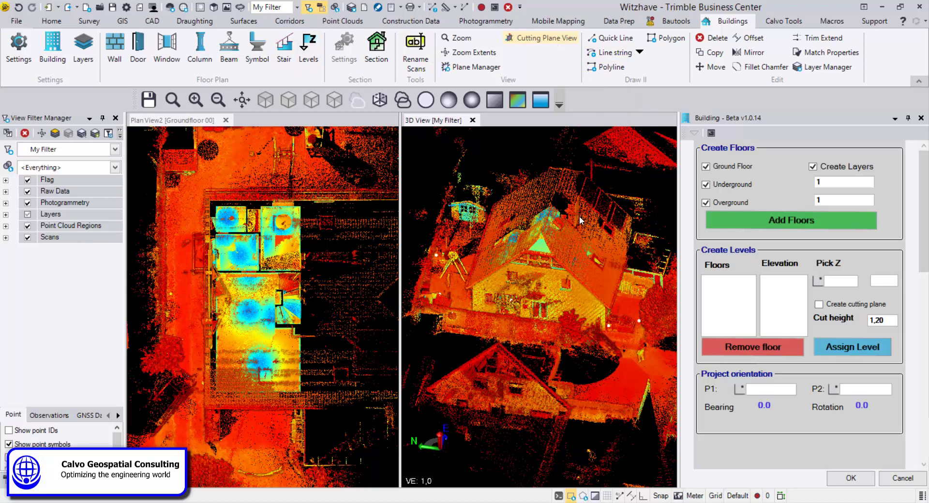
# Step: Enlarge the cross-section by narrowing the plan view, then zoom and centre the house section
pyautogui.scroll(2, 459, 265)
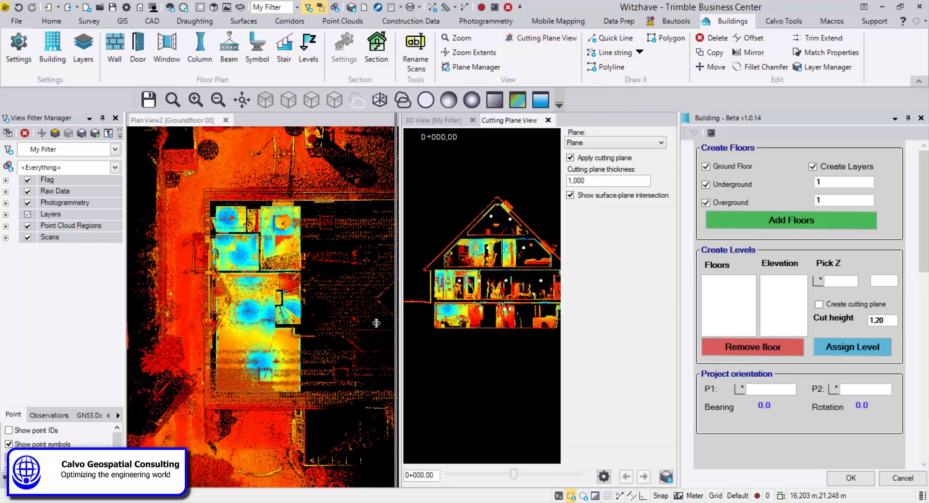
pyautogui.moveTo(401, 310); pyautogui.dragTo(331, 311)
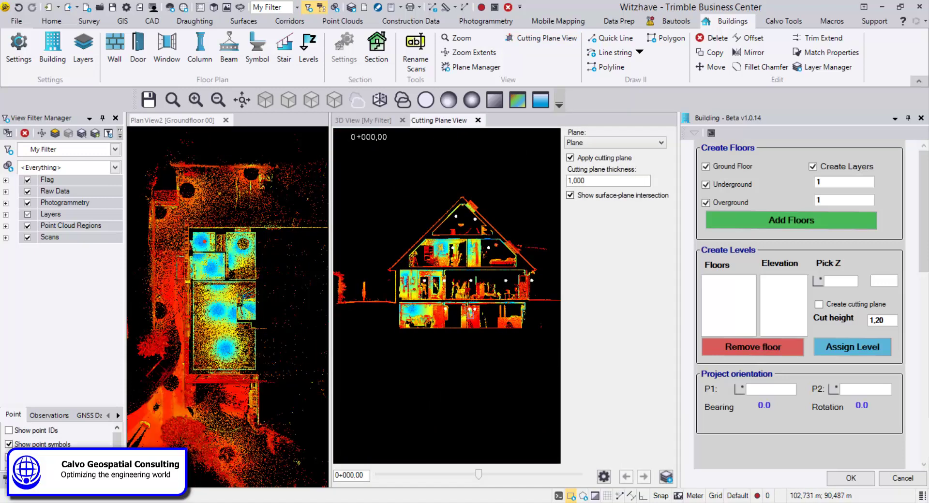
pyautogui.scroll(2, 480, 314)
pyautogui.moveTo(478, 312); pyautogui.dragTo(492, 342, button='middle')
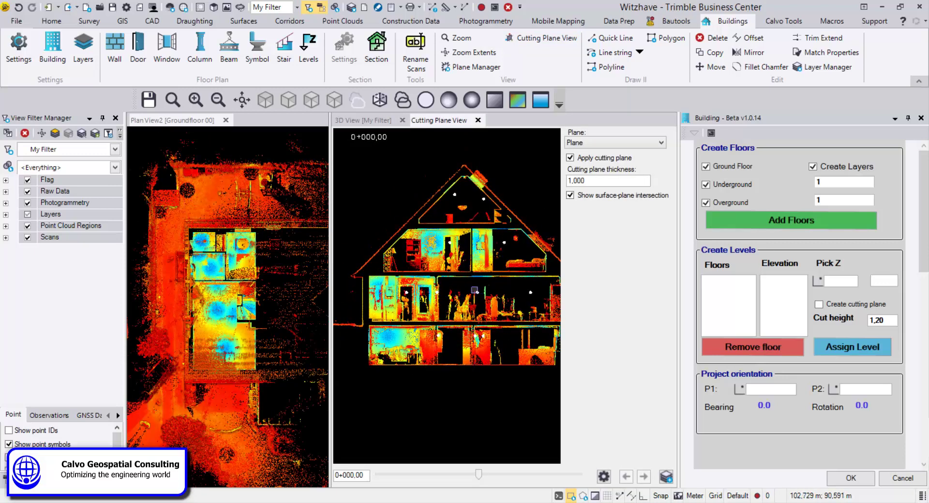
# Step: Add floors -01, 00, 01 and 02 with two overground floors, then check floor 01's layers
pyautogui.click(829, 200)
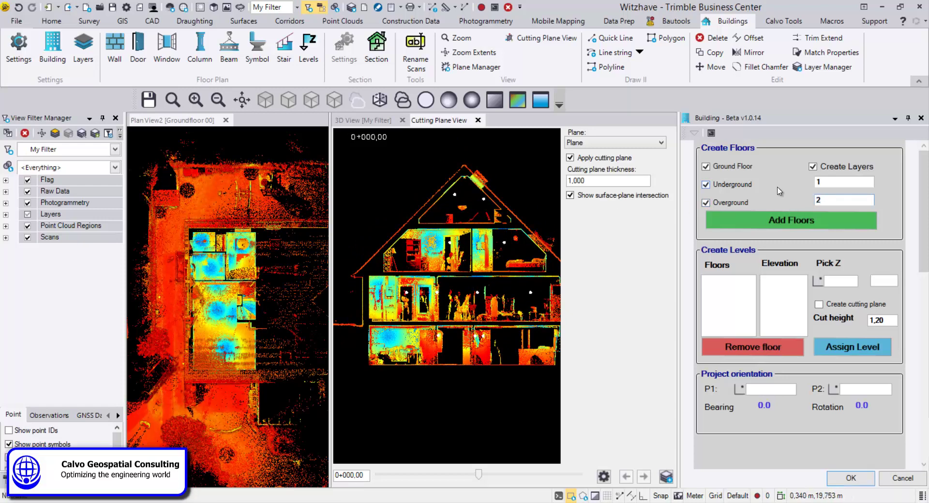
pyautogui.click(795, 221)
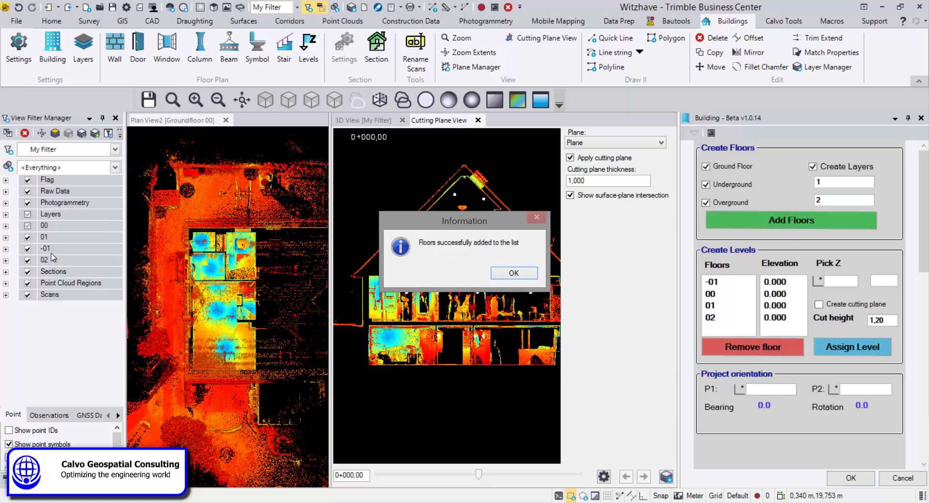
pyautogui.click(514, 273)
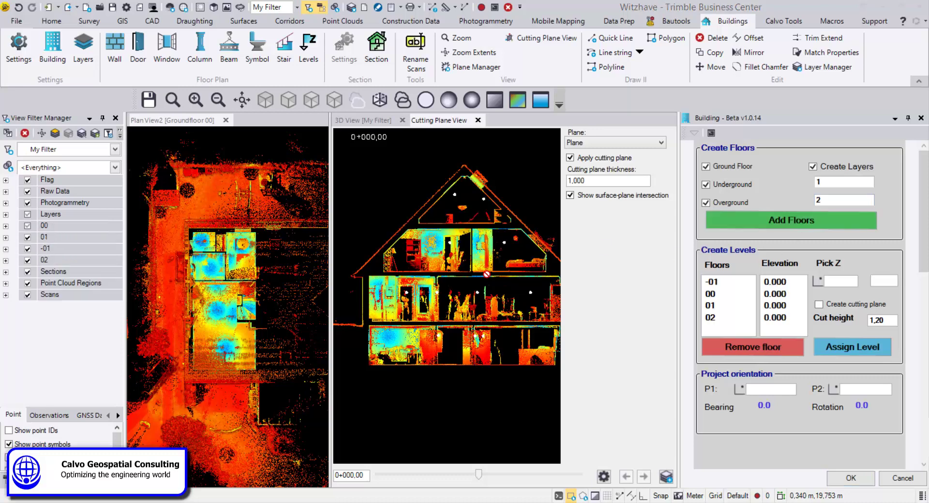
pyautogui.click(5, 238)
pyautogui.scroll(-1, 55, 269)
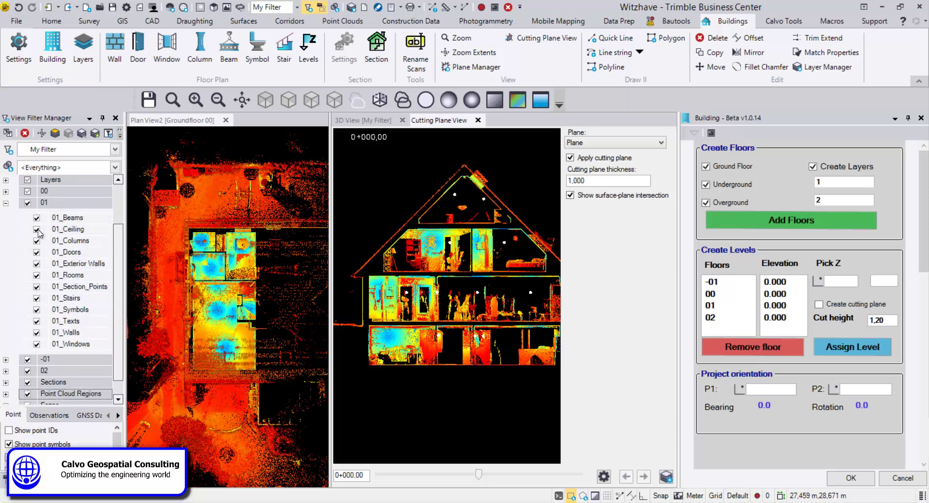
pyautogui.click(5, 203)
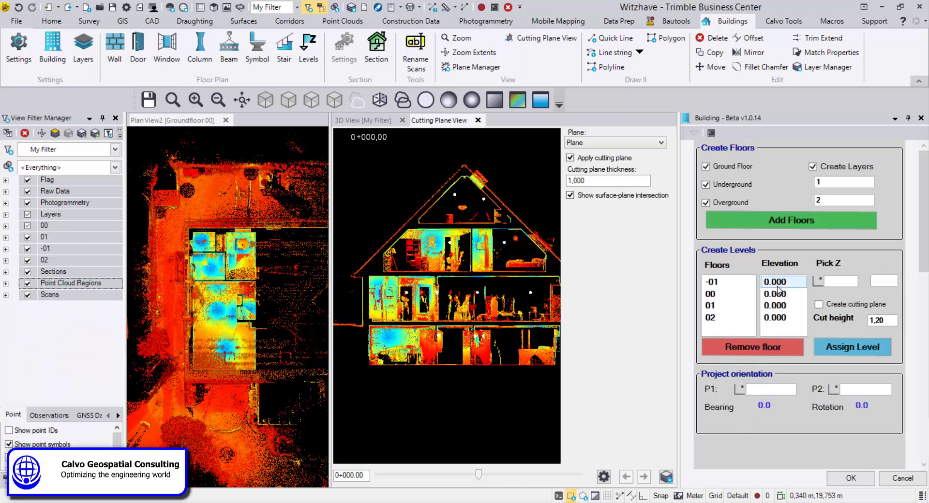
# Step: Pick the ground-floor line in the section to set floor 00's elevation to 0.004
pyautogui.click(775, 294)
pyautogui.click(842, 281)
pyautogui.scroll(5, 473, 350)
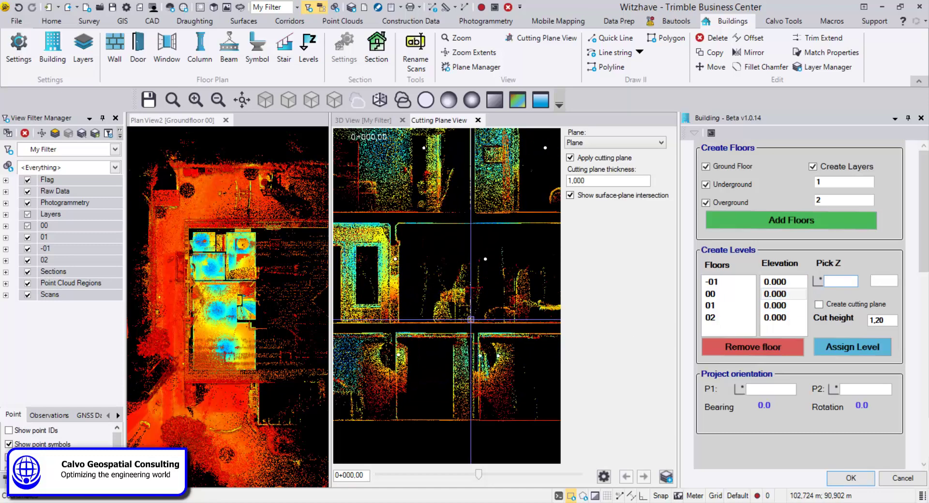
pyautogui.click(473, 320)
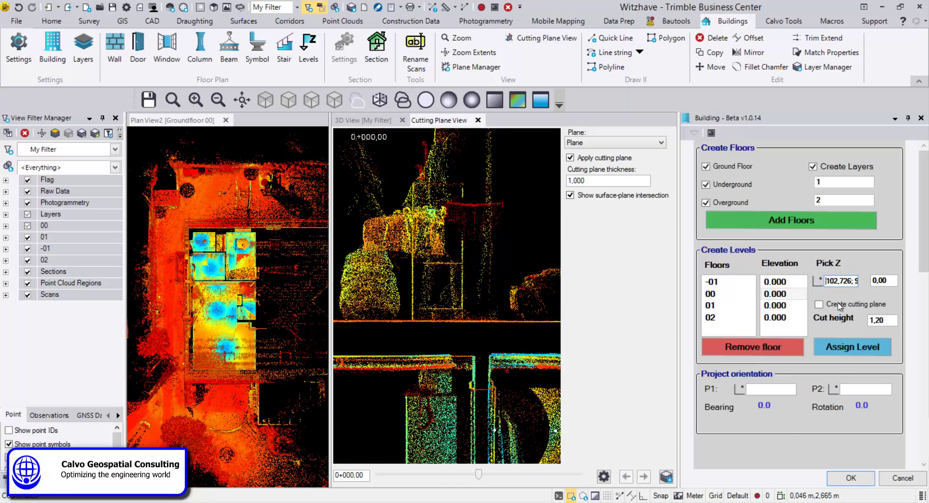
pyautogui.click(850, 347)
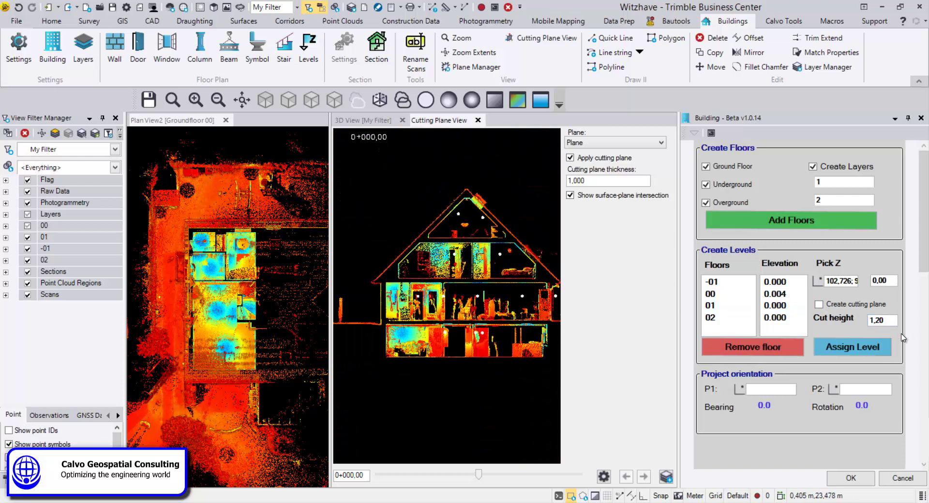
# Step: Select the cut height value, then select floor 01 for its elevation assignment
pyautogui.click(887, 323)
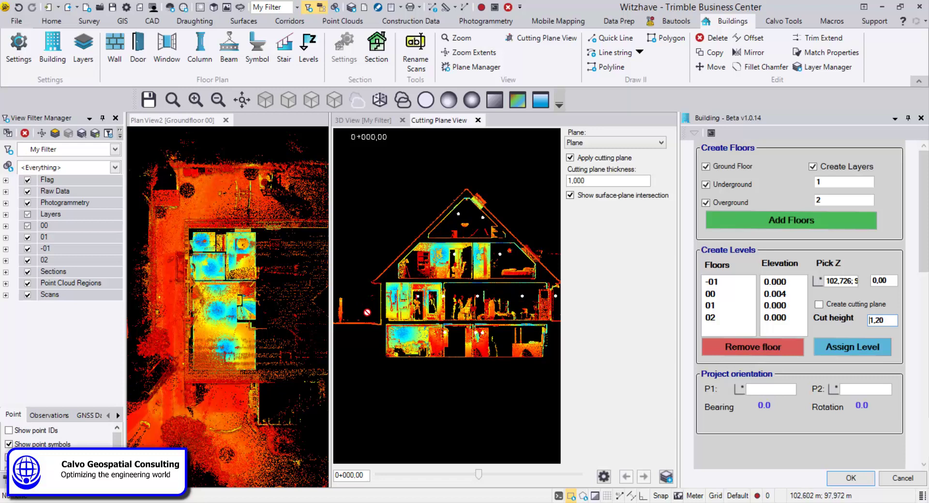
pyautogui.click(777, 294)
pyautogui.click(777, 305)
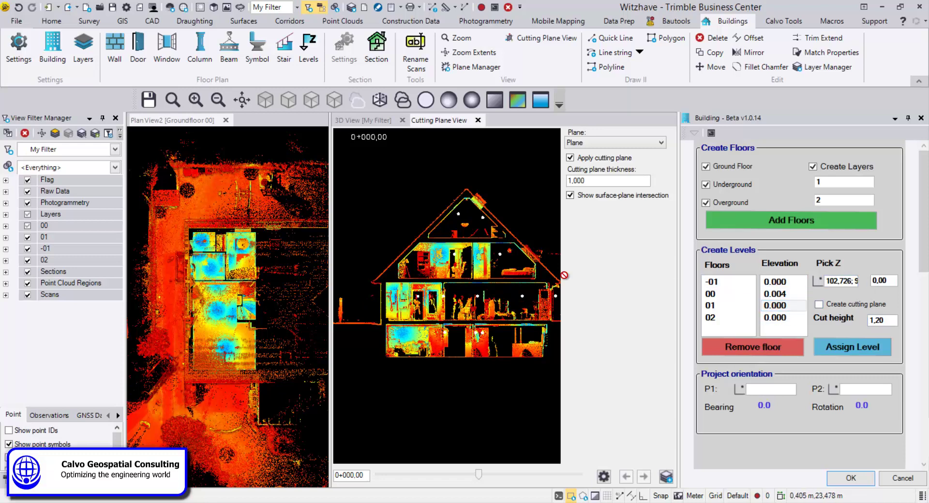
pyautogui.scroll(3, 560, 274)
pyautogui.scroll(5, 409, 280)
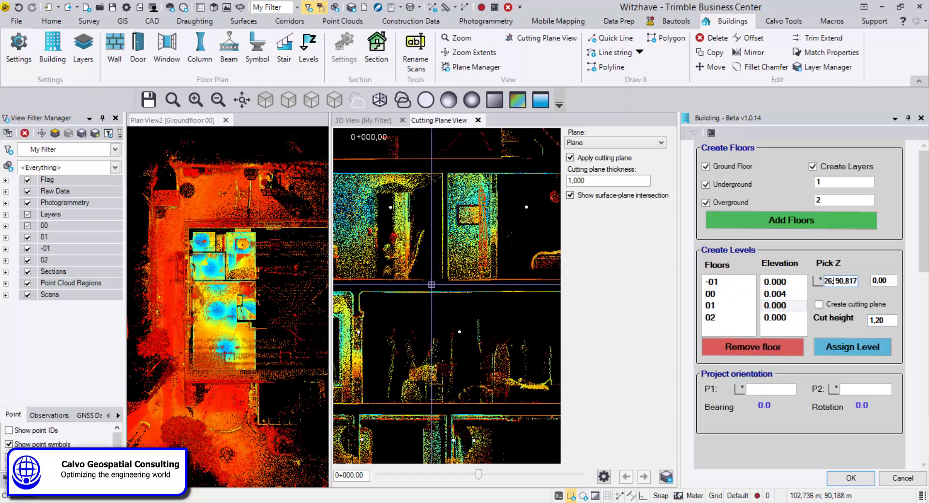
# Step: Pick levels in the section to set floor 01 to 2.821 and floor 02 to 5.588
pyautogui.click(403, 280)
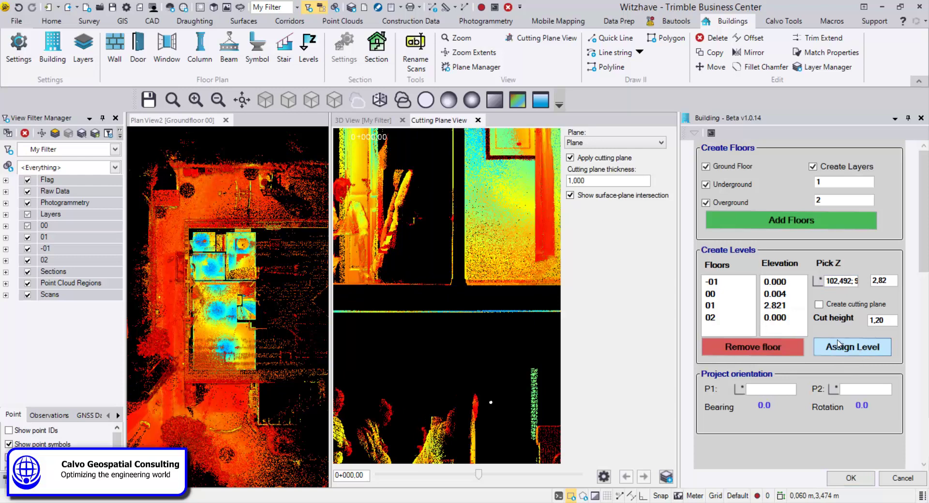
pyautogui.click(852, 348)
pyautogui.click(788, 315)
pyautogui.click(842, 284)
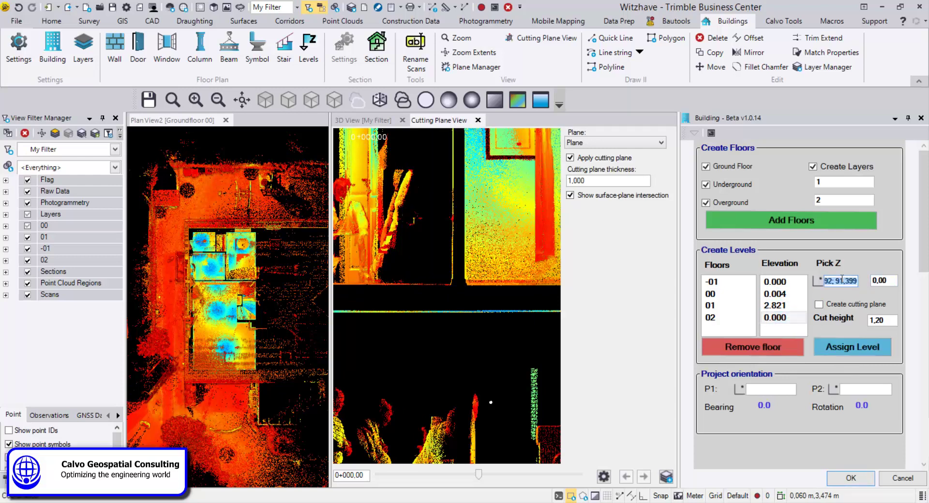
pyautogui.scroll(-4, 468, 293)
pyautogui.moveTo(463, 279); pyautogui.dragTo(466, 381, button='middle')
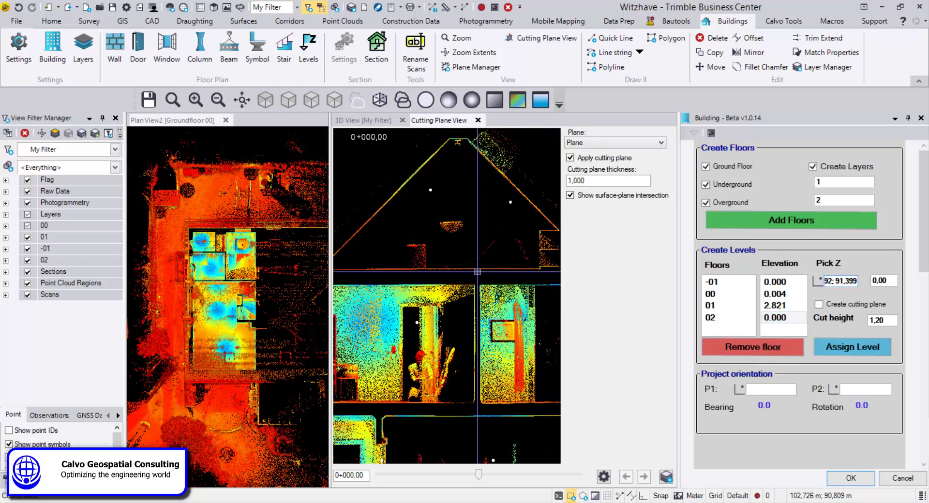
pyautogui.scroll(5, 476, 273)
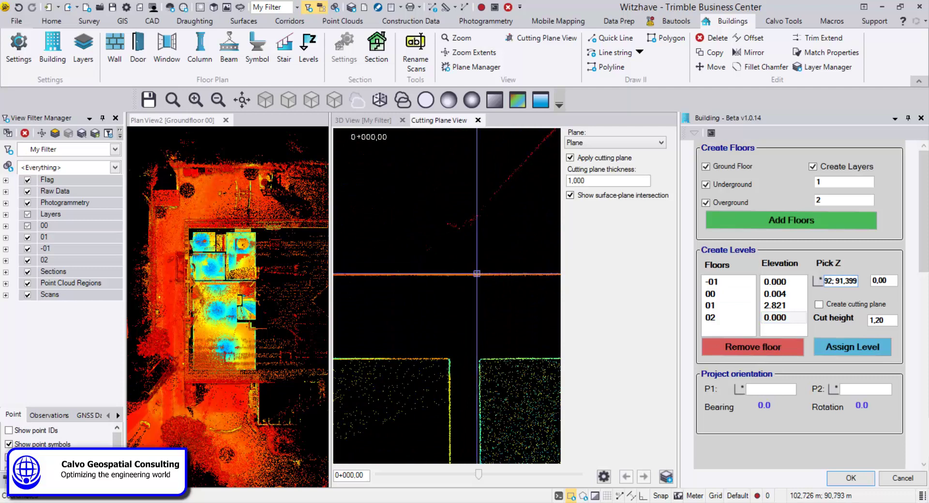
pyautogui.click(477, 273)
pyautogui.click(878, 357)
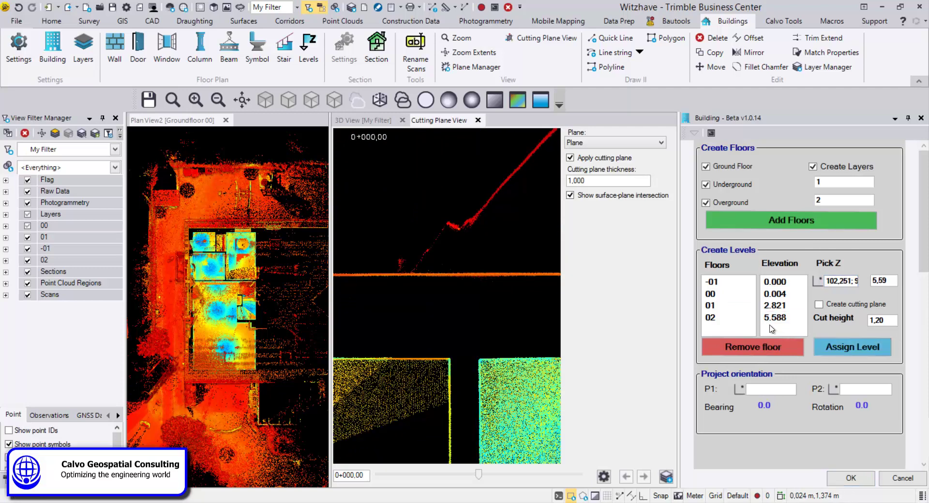
# Step: Pick the basement floor line to set floor -01 to -2.483 and confirm the floor setup
pyautogui.click(788, 283)
pyautogui.scroll(-5, 477, 274)
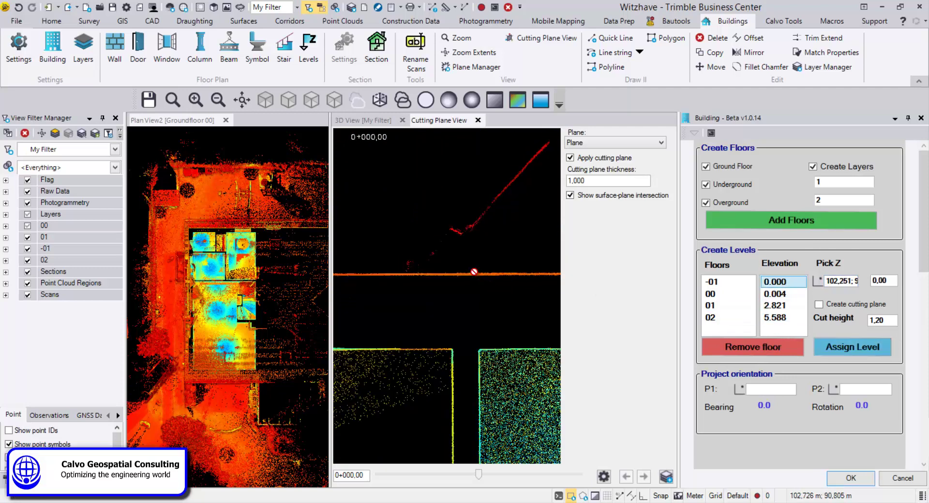
pyautogui.scroll(5, 476, 367)
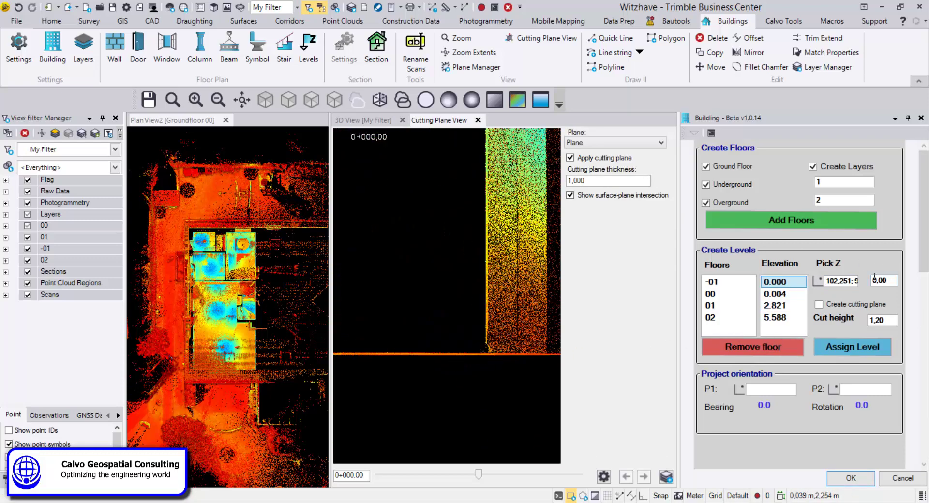
pyautogui.click(845, 281)
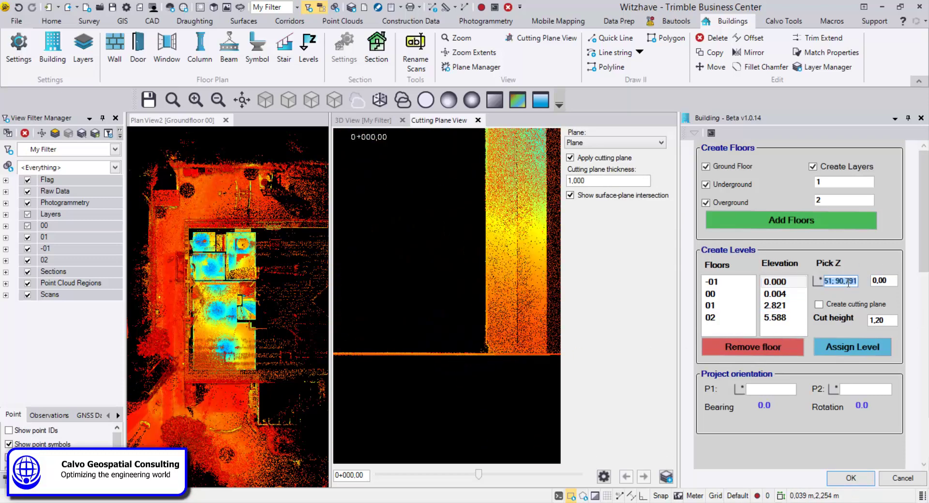
pyautogui.click(446, 357)
pyautogui.click(853, 347)
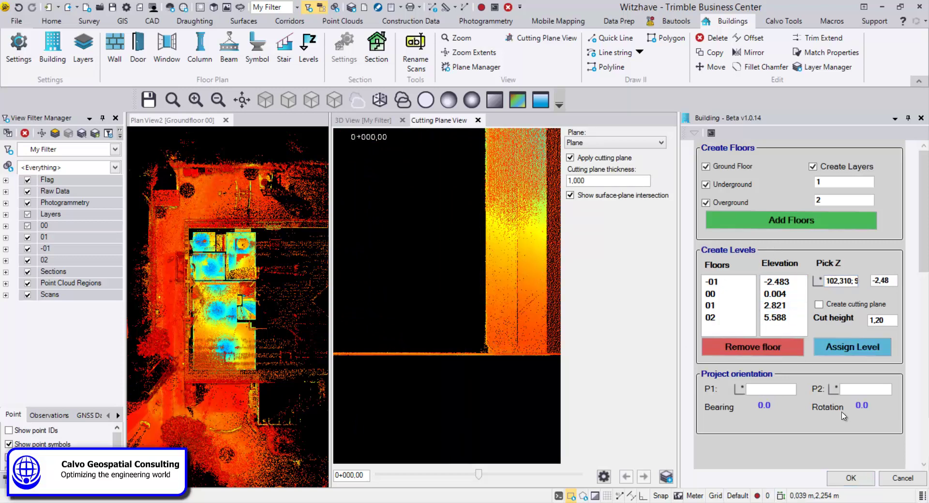
pyautogui.scroll(2, 191, 339)
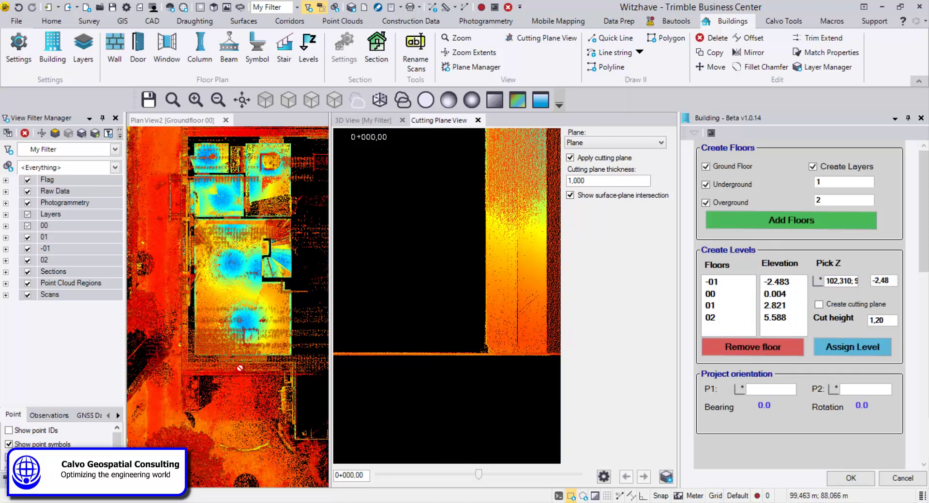
pyautogui.click(759, 390)
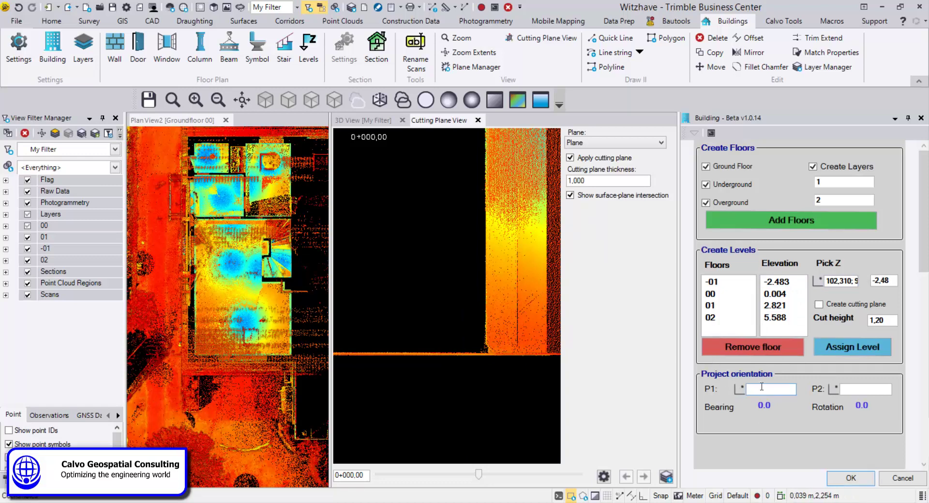
pyautogui.click(853, 480)
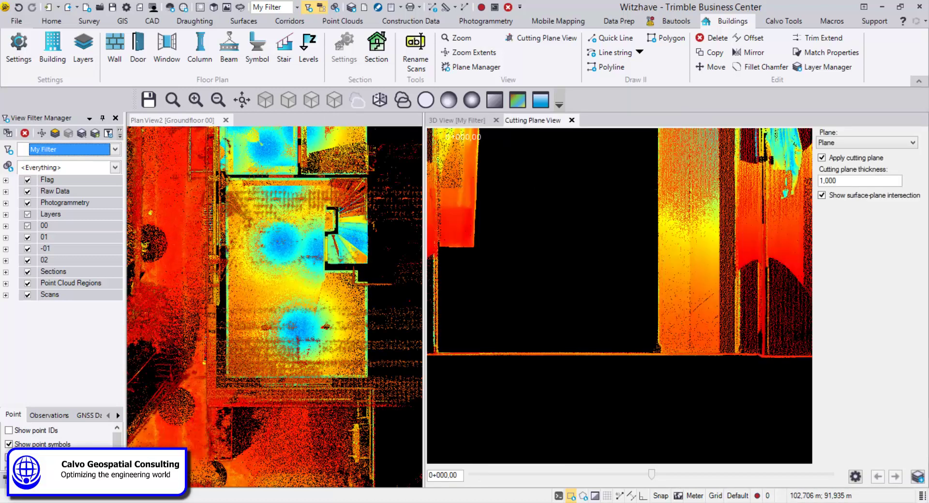
# Step: Set the drawing settings' plot scale to 100
pyautogui.click(18, 48)
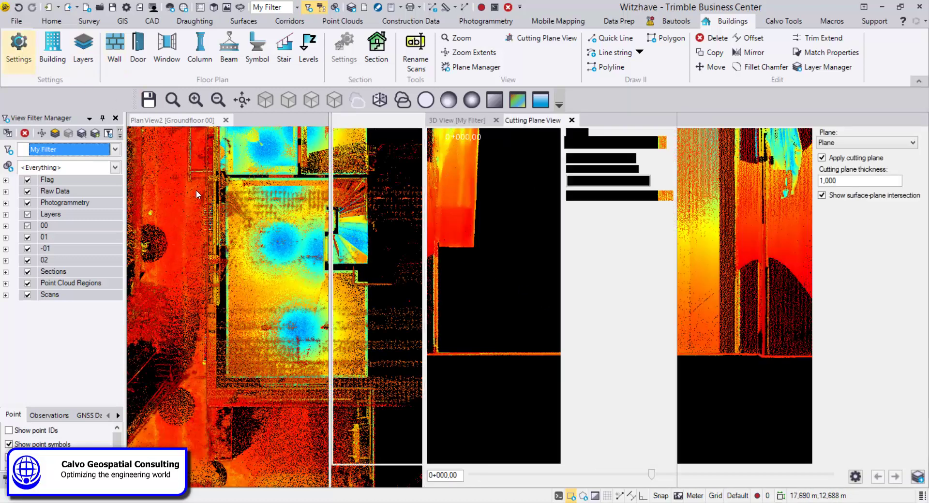
pyautogui.click(789, 173)
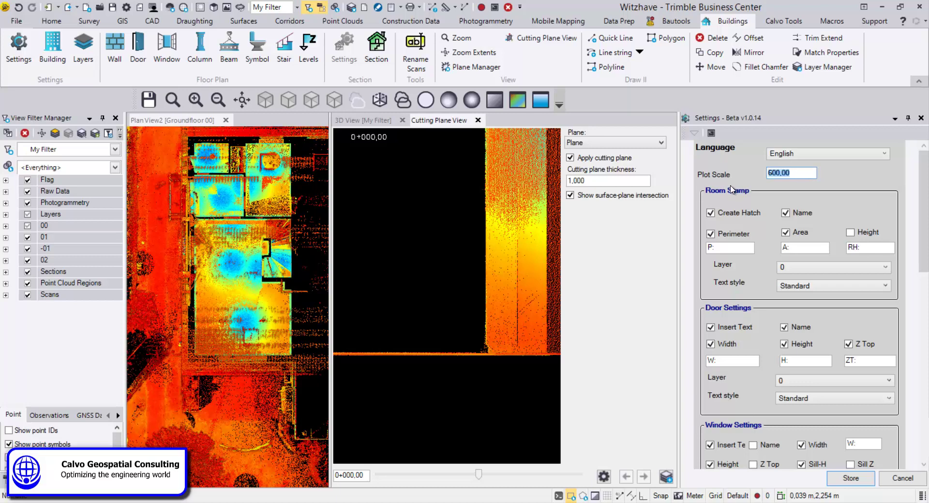
pyautogui.write('1')
pyautogui.click(738, 250)
# Step: Put room stamps on layer 00_Texts with the 0,2 mm text style
pyautogui.click(843, 270)
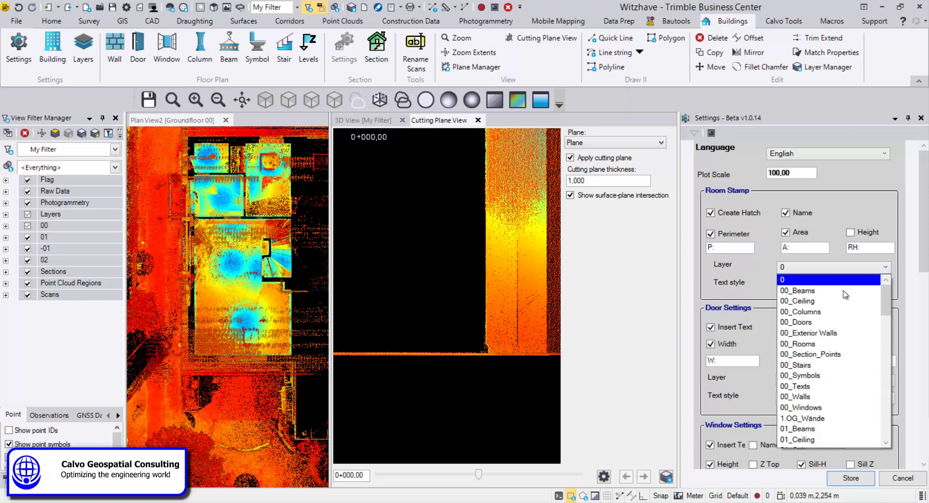
pyautogui.click(837, 386)
pyautogui.click(837, 289)
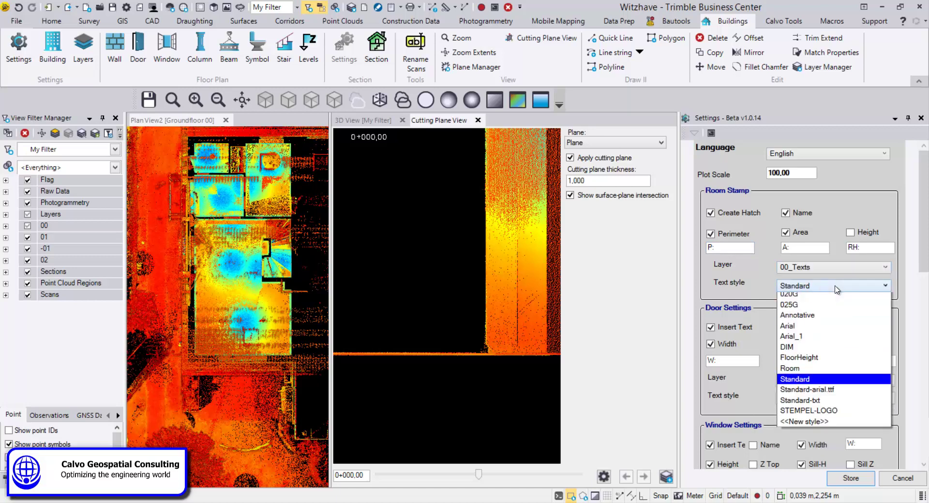
pyautogui.scroll(1, 837, 292)
pyautogui.click(841, 306)
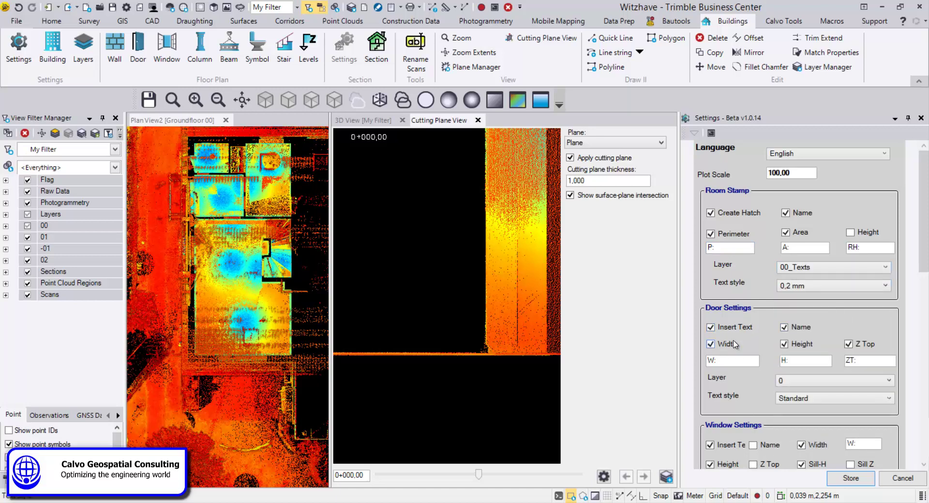
pyautogui.scroll(-1, 823, 380)
pyautogui.click(829, 387)
pyautogui.scroll(5, 857, 285)
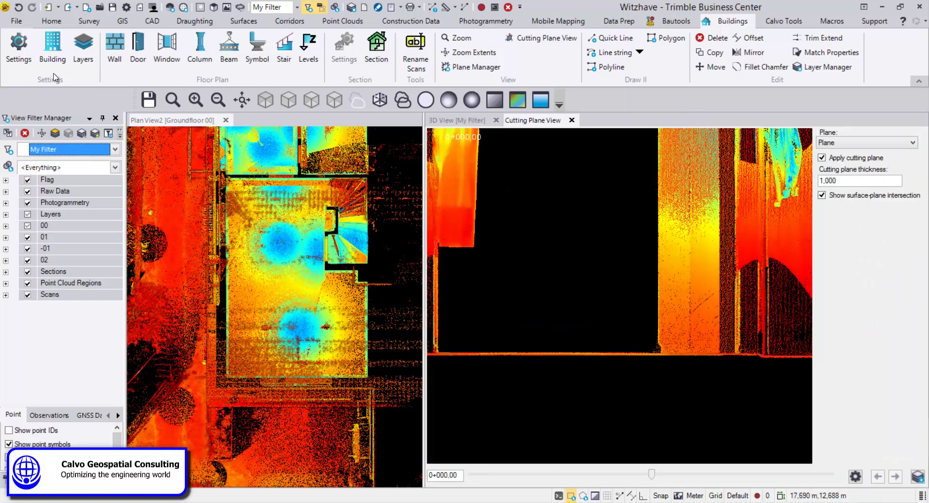
# Step: Assign walls, outer walls, doors and windows to 00_Walls, 00_Exterior Walls, 00_Doors and 00_Windows
pyautogui.click(86, 58)
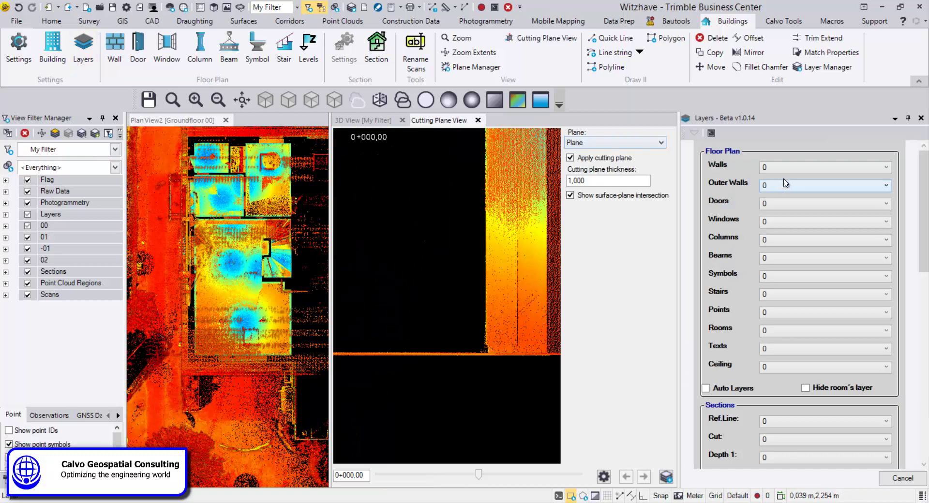
pyautogui.click(831, 169)
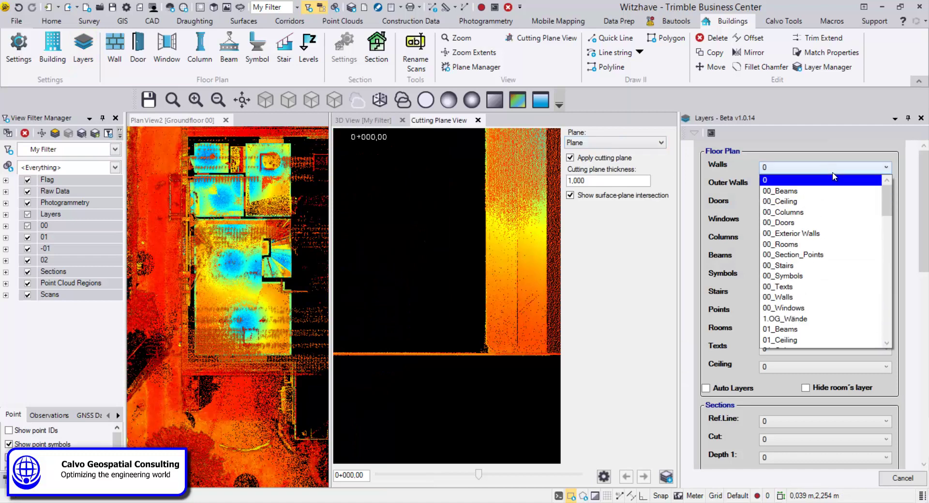
pyautogui.scroll(-2, 825, 218)
pyautogui.click(821, 233)
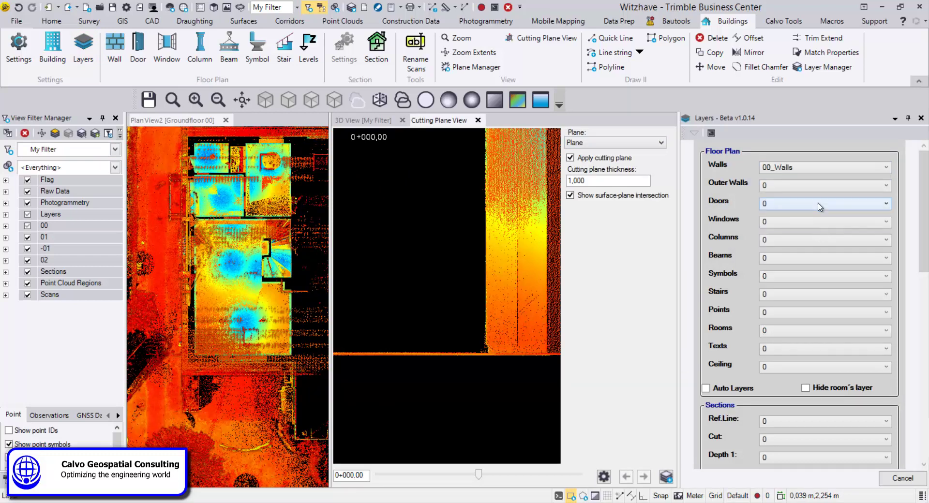
pyautogui.click(820, 190)
pyautogui.click(816, 253)
pyautogui.click(799, 207)
pyautogui.click(800, 259)
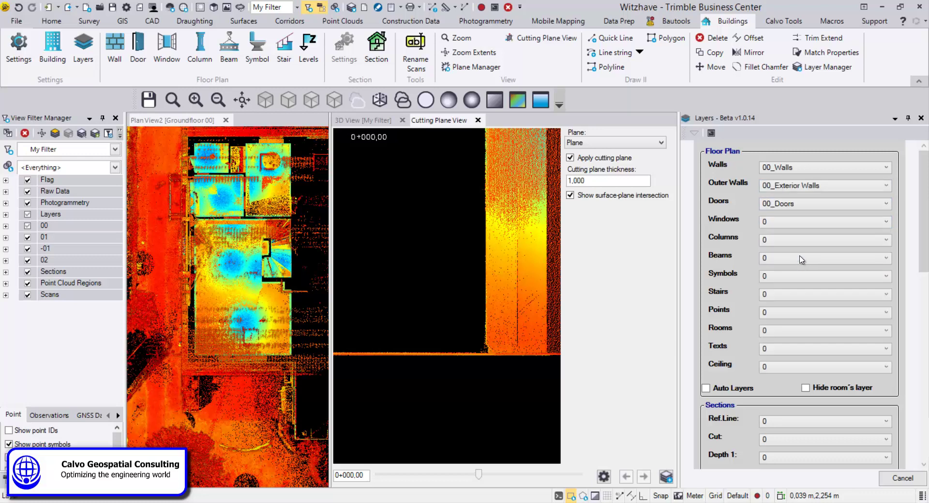
pyautogui.click(794, 225)
pyautogui.click(816, 366)
# Step: Assign columns, beams, symbols, stairs and points to 00_Columns, 00_Beams, 00_Symbols, 00_Stairs and 00_Texts
pyautogui.click(787, 241)
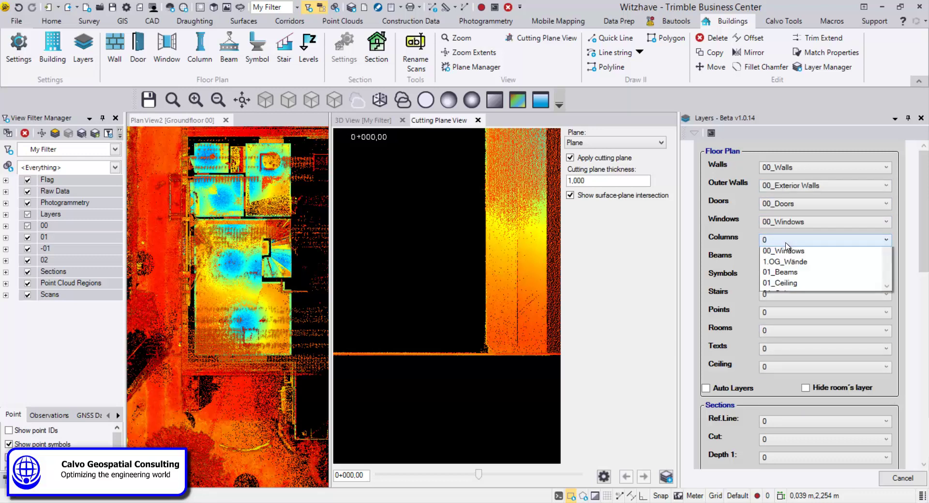
pyautogui.click(794, 284)
pyautogui.click(775, 258)
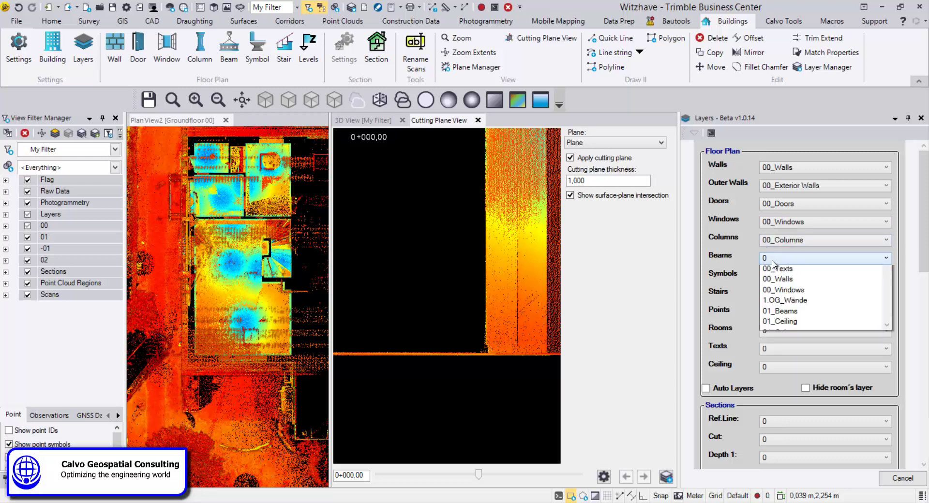
pyautogui.click(794, 277)
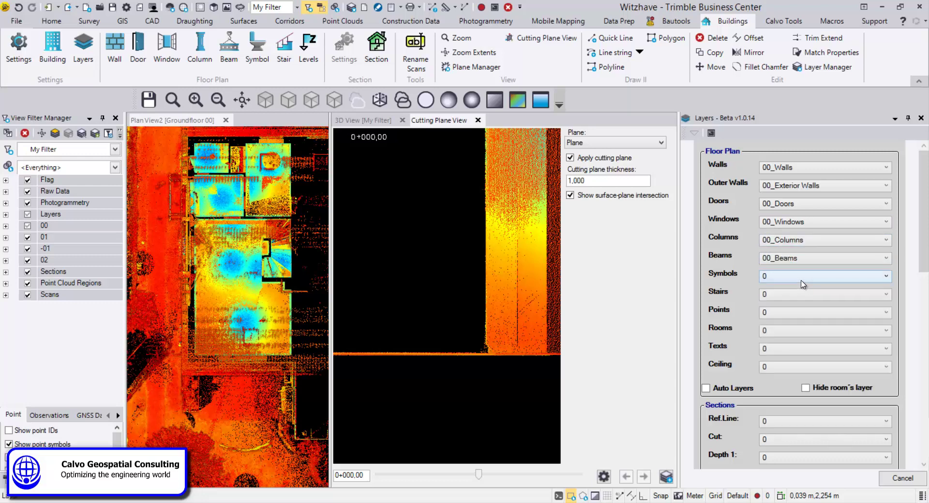
pyautogui.click(802, 280)
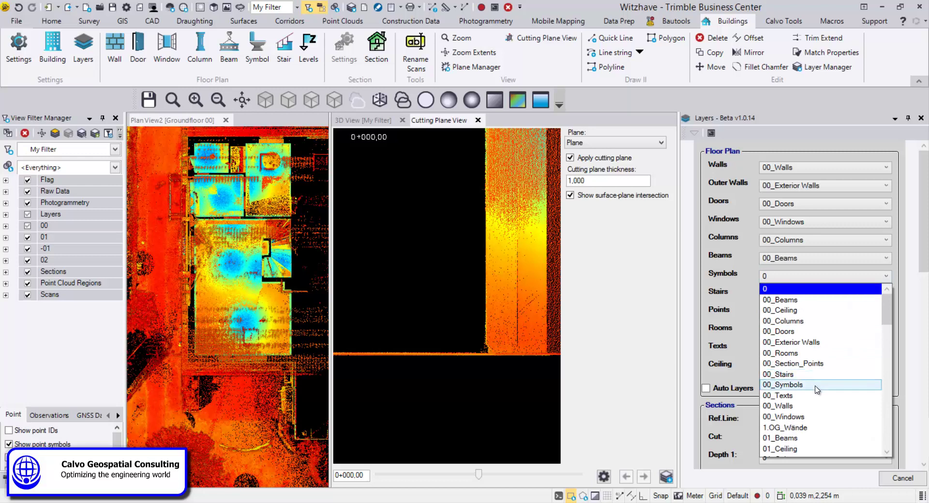
pyautogui.click(817, 385)
pyautogui.click(801, 296)
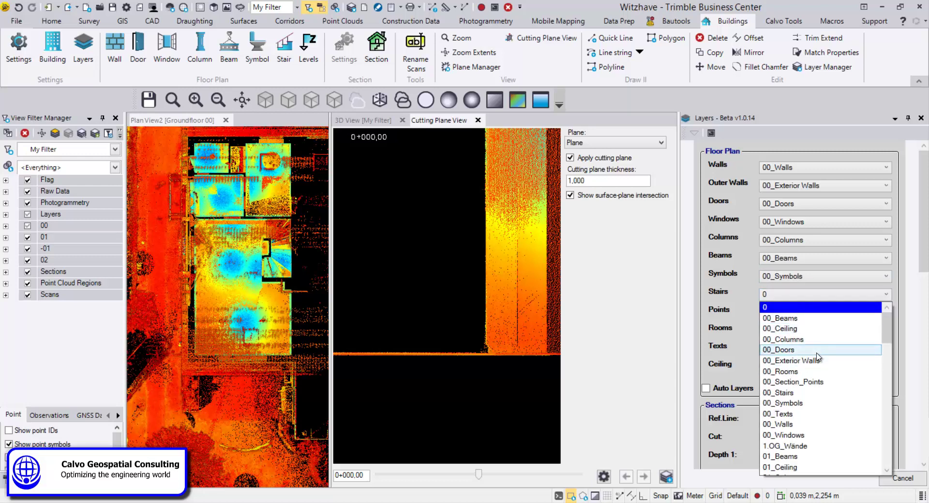
pyautogui.click(803, 393)
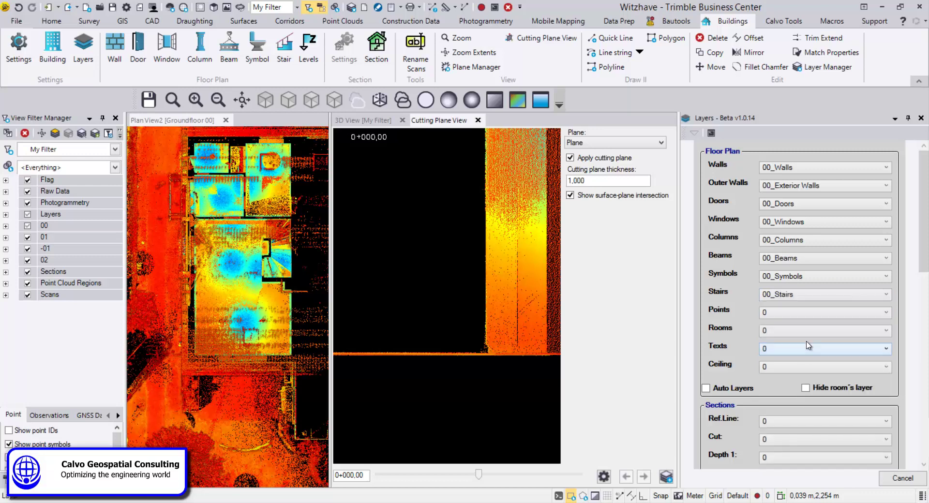
pyautogui.click(816, 315)
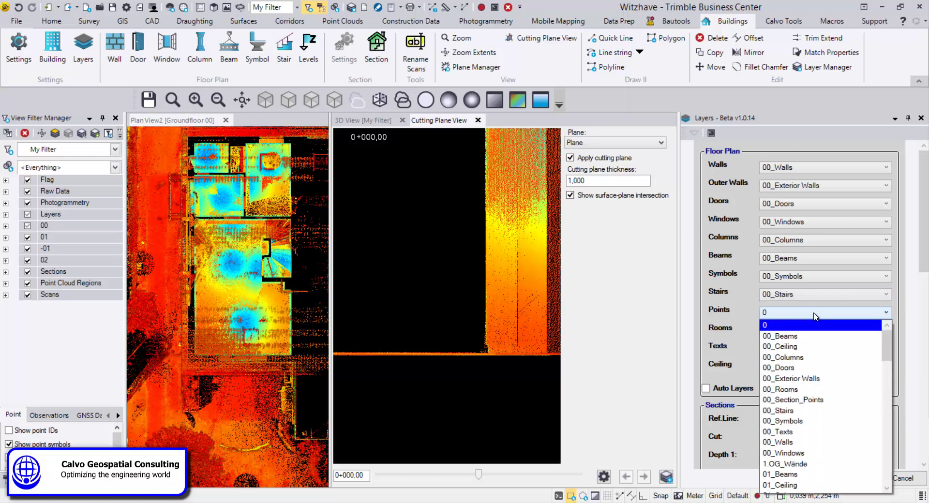
pyautogui.click(804, 382)
pyautogui.moveTo(925, 269); pyautogui.dragTo(924, 351)
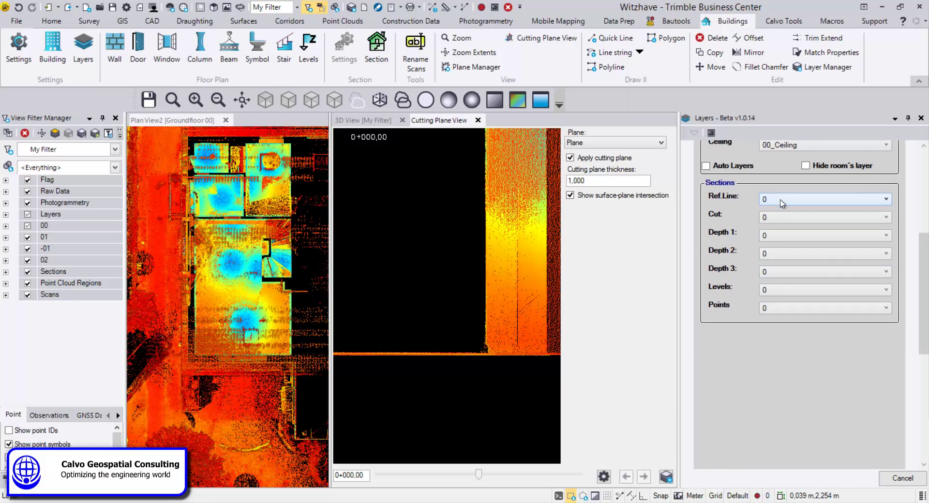
pyautogui.click(799, 207)
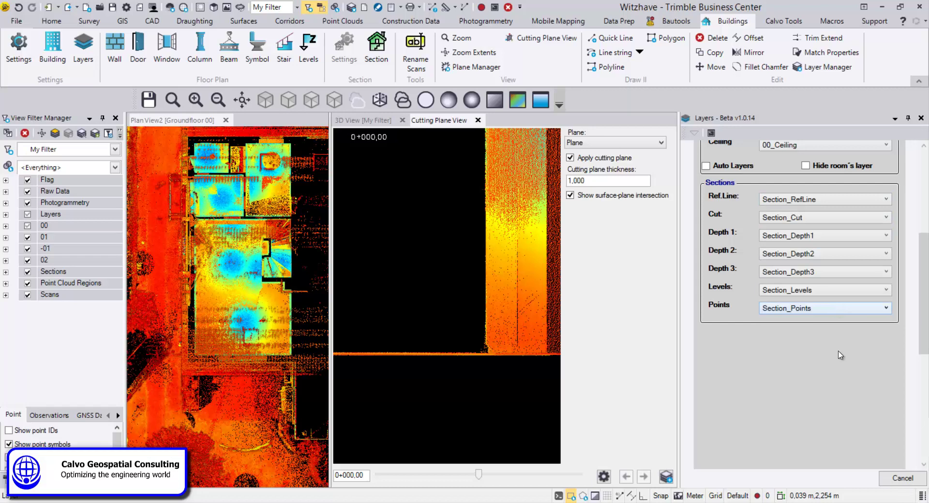
pyautogui.click(893, 477)
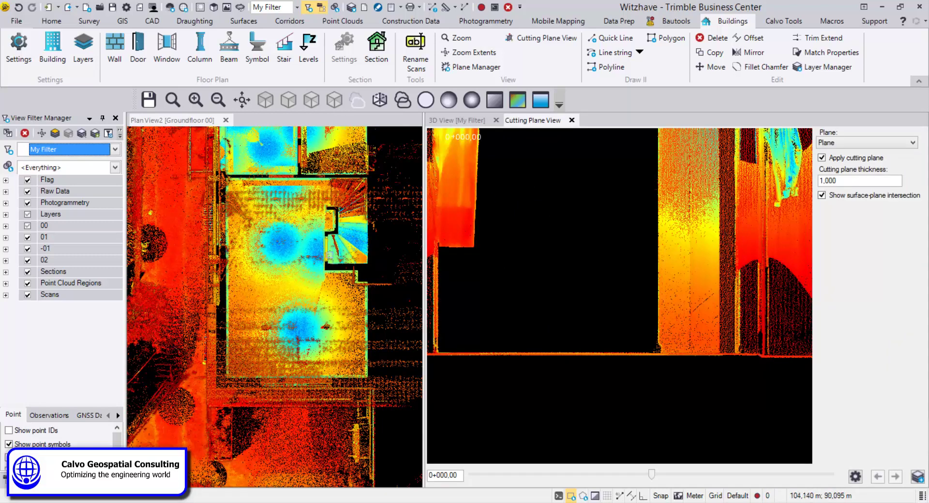
# Step: Close the Cutting Plane and 3D views and show the point cloud in grey-scale intensity
pyautogui.click(572, 120)
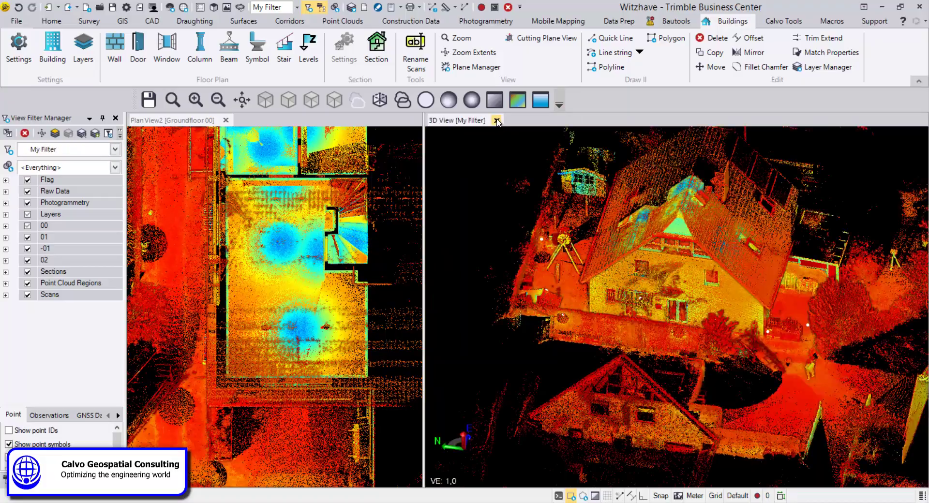
pyautogui.click(497, 121)
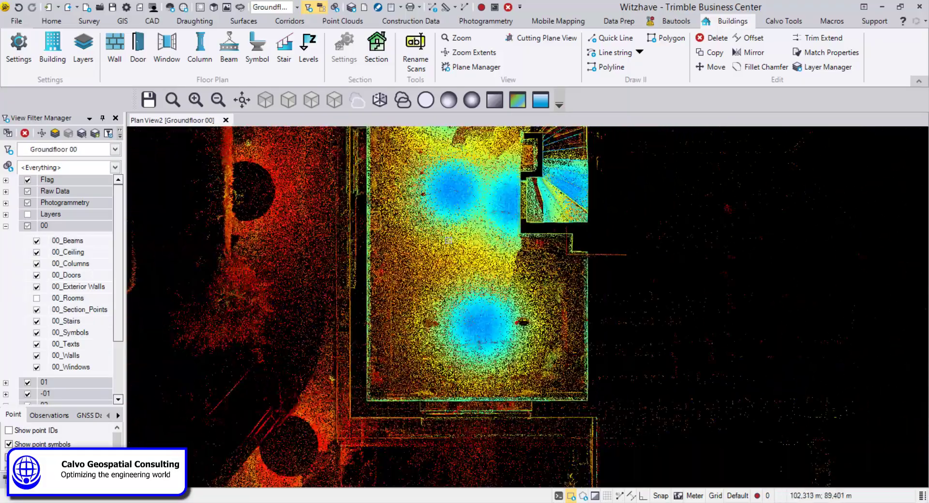
pyautogui.scroll(-1, 448, 240)
pyautogui.moveTo(445, 258); pyautogui.dragTo(385, 324, button='middle')
pyautogui.scroll(-4, 407, 290)
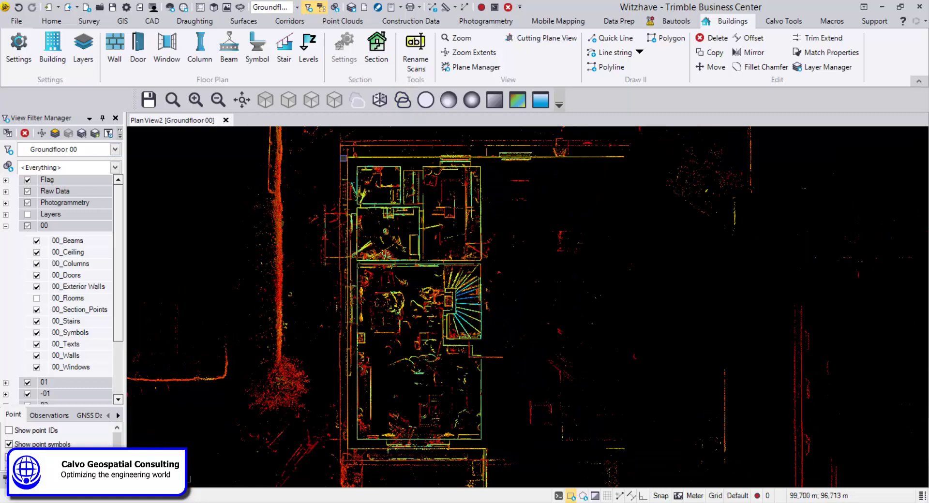
pyautogui.scroll(2, 377, 167)
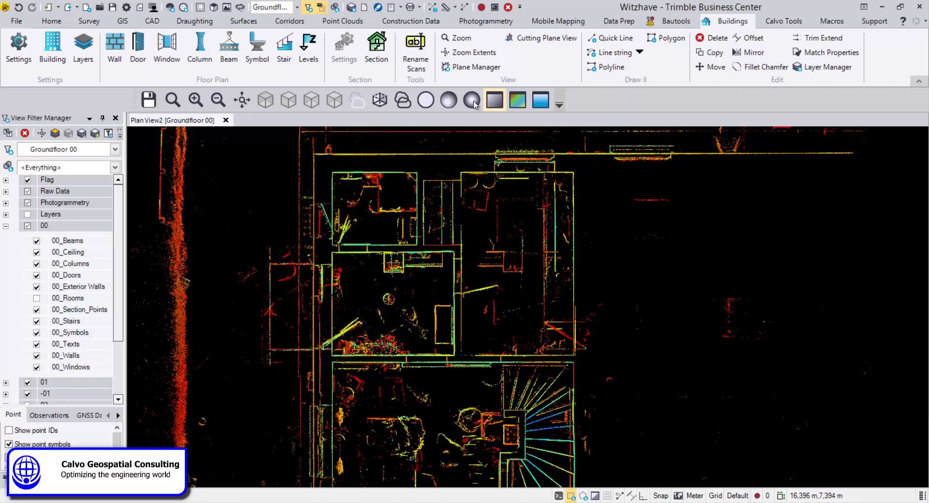
pyautogui.click(495, 100)
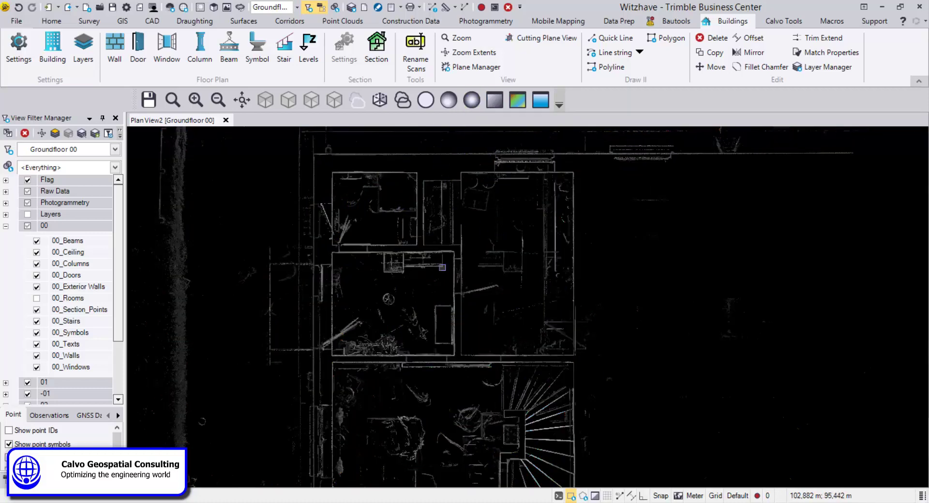
pyautogui.moveTo(393, 249); pyautogui.dragTo(374, 249, button='middle')
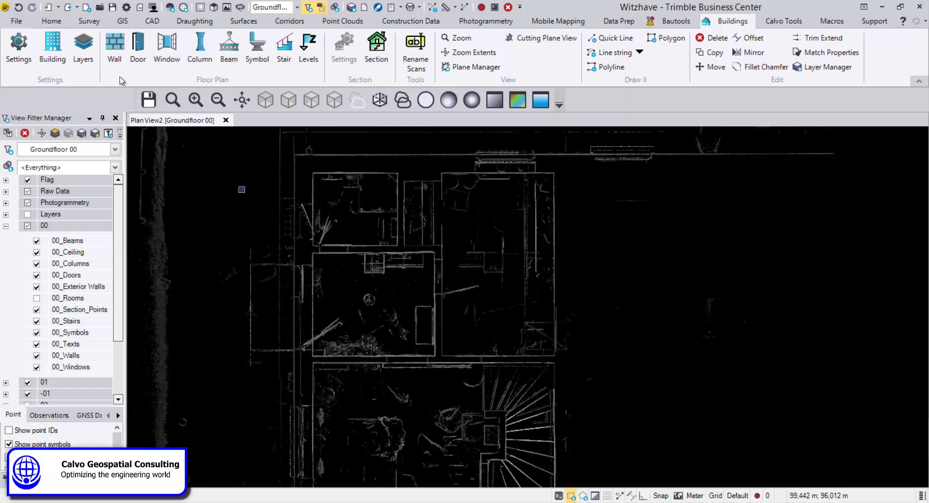
pyautogui.click(115, 50)
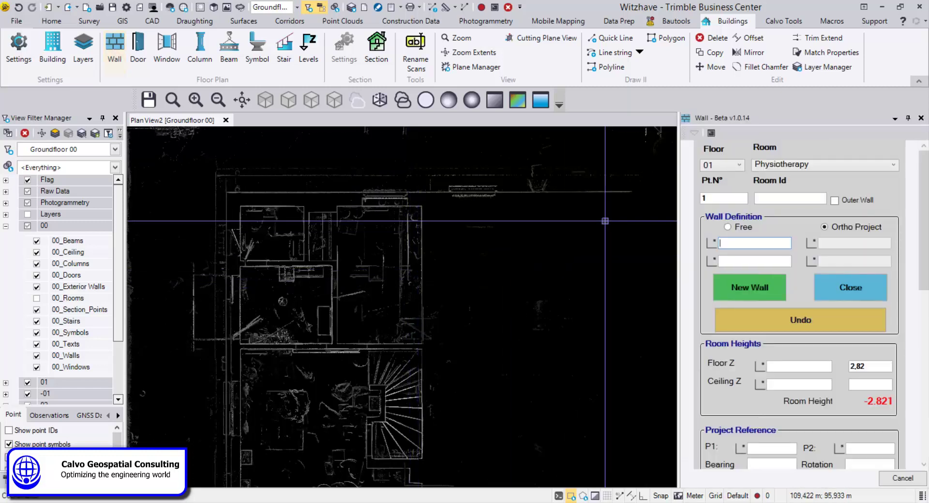
# Step: Put the walls on floor 00 and trace exterior wall corners along the top and right side
pyautogui.click(738, 165)
pyautogui.click(741, 193)
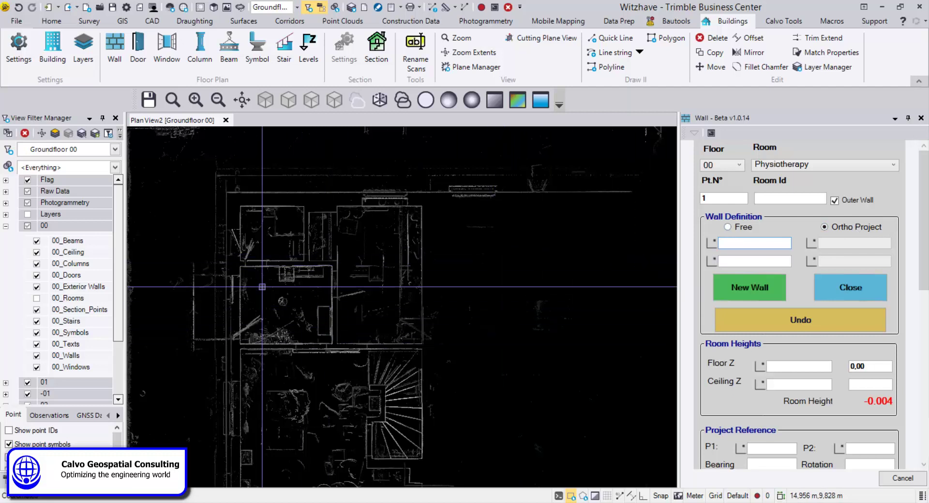
pyautogui.scroll(2, 222, 315)
pyautogui.click(222, 315)
pyautogui.moveTo(279, 279); pyautogui.dragTo(274, 397, button='middle')
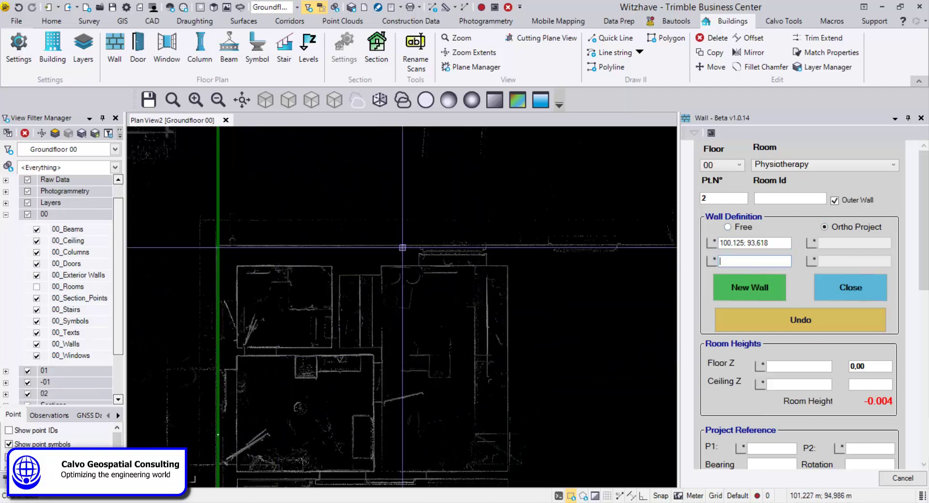
pyautogui.click(511, 245)
pyautogui.scroll(-3, 430, 277)
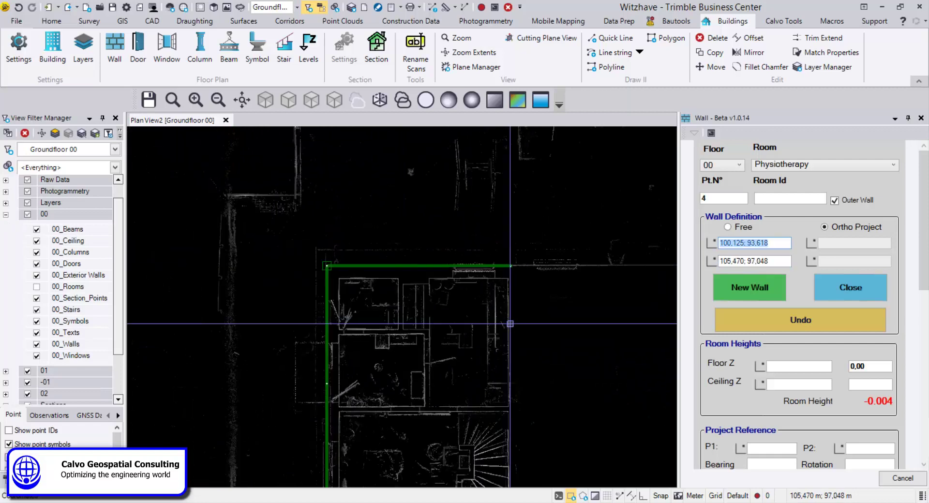
pyautogui.scroll(3, 452, 218)
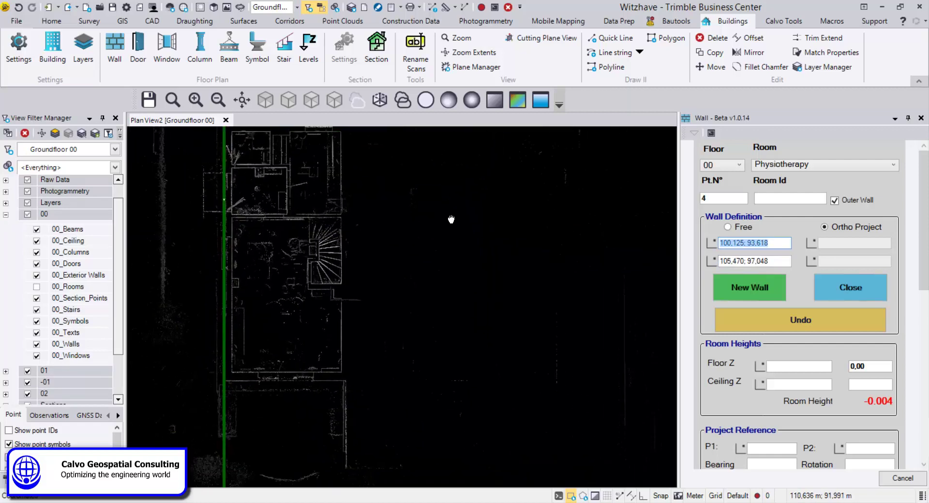
pyautogui.scroll(-2, 446, 357)
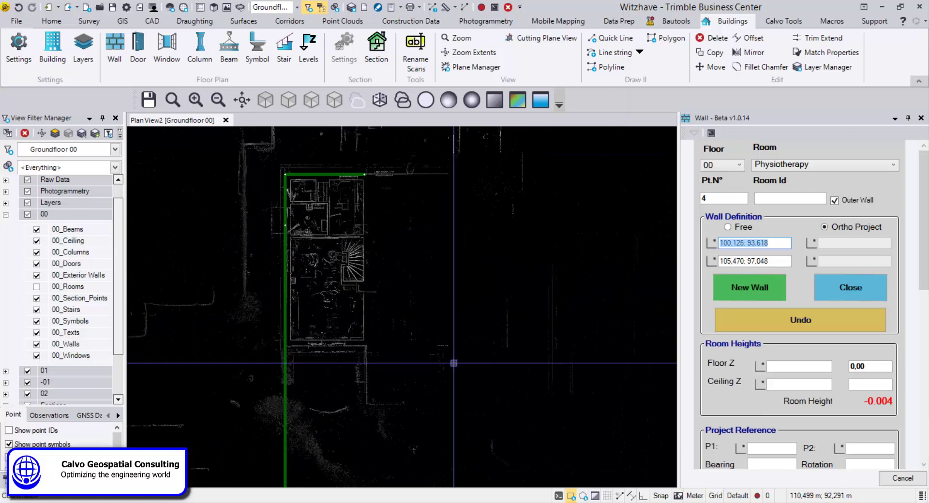
pyautogui.click(505, 335)
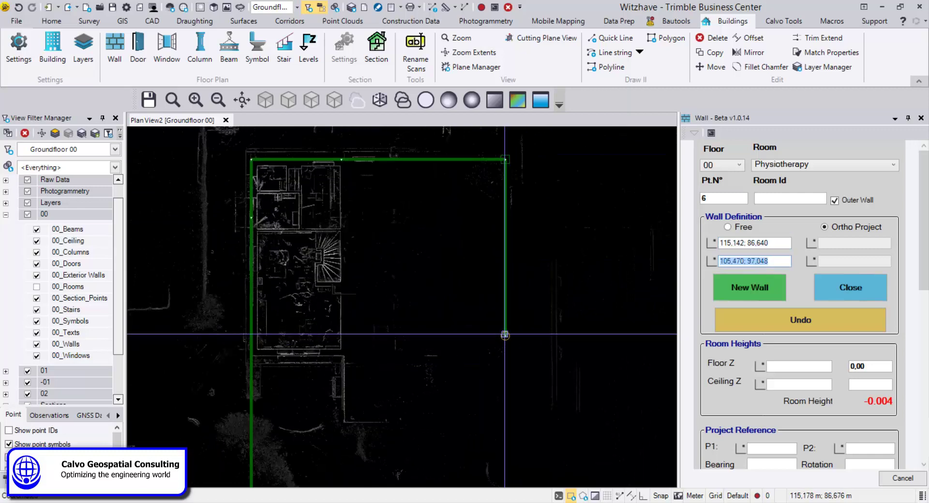
# Step: Continue the exterior wall along the bottom and lower section, then view the whole outline
pyautogui.click(371, 421)
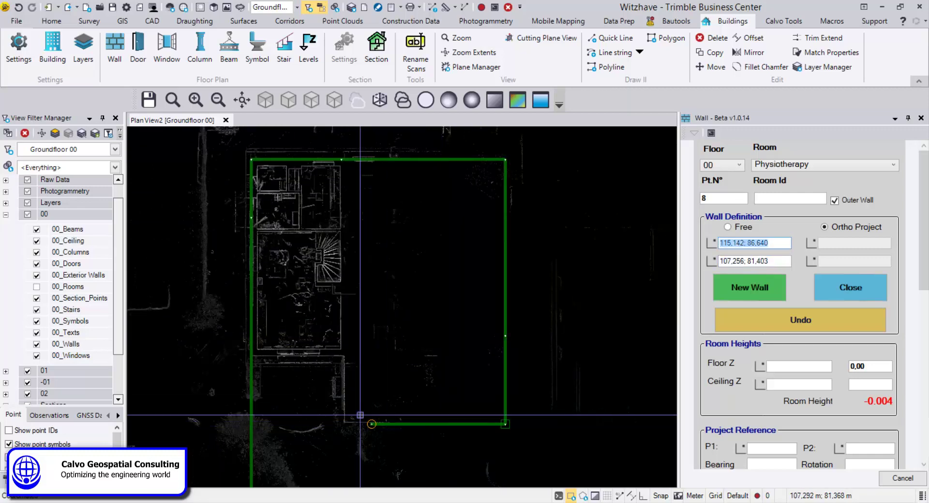
pyautogui.click(344, 393)
pyautogui.scroll(3, 271, 359)
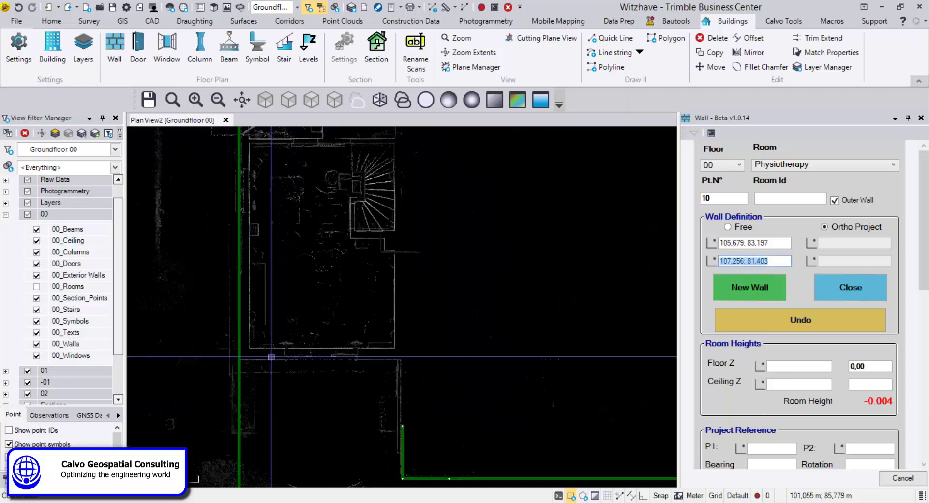
pyautogui.click(271, 360)
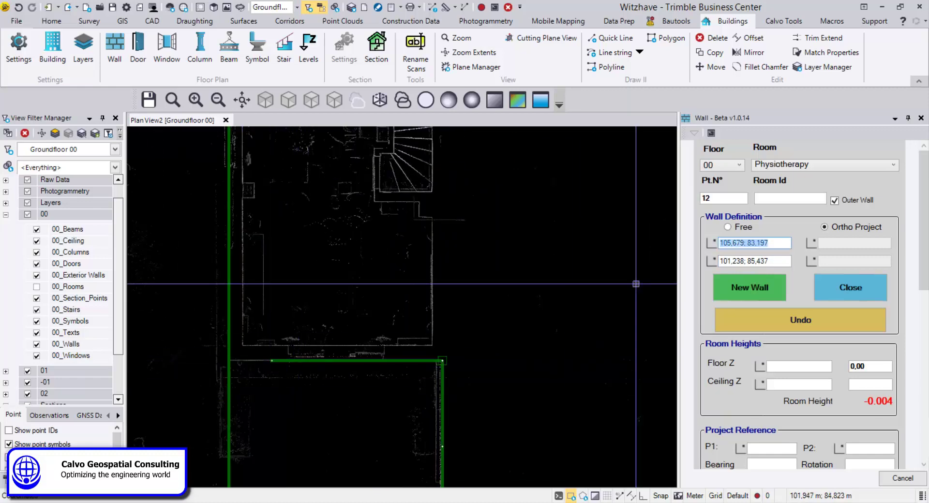
pyautogui.scroll(-2, 479, 289)
pyautogui.moveTo(479, 289); pyautogui.dragTo(359, 359, button='middle')
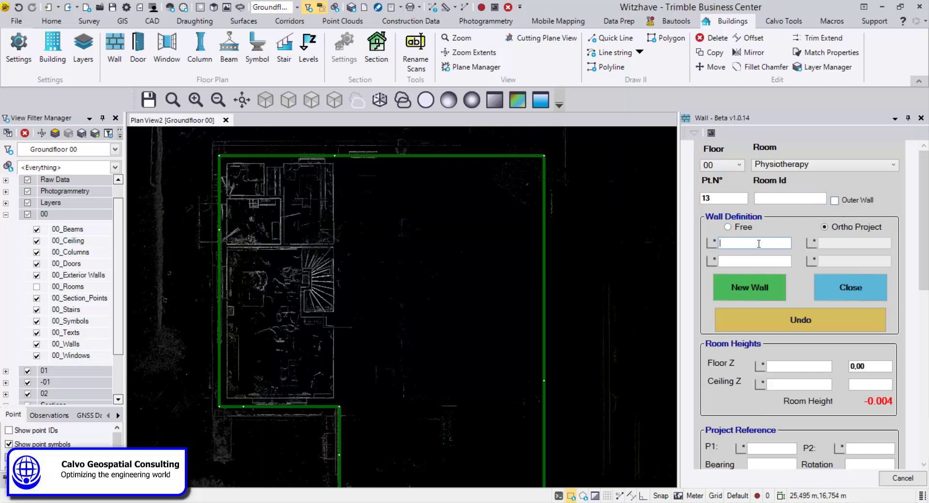
pyautogui.scroll(5, 251, 321)
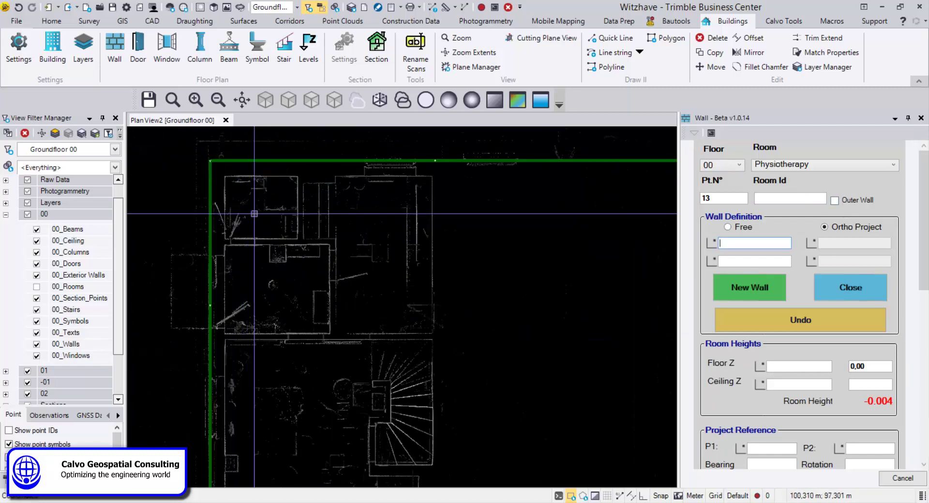
pyautogui.moveTo(252, 321); pyautogui.dragTo(332, 285, button='middle')
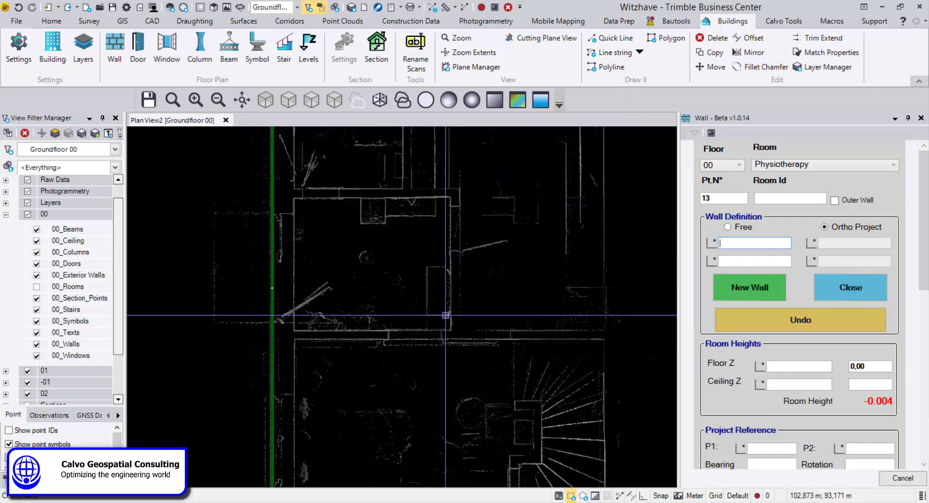
# Step: Set the next room type to Hall
pyautogui.click(881, 164)
pyautogui.scroll(10, 869, 207)
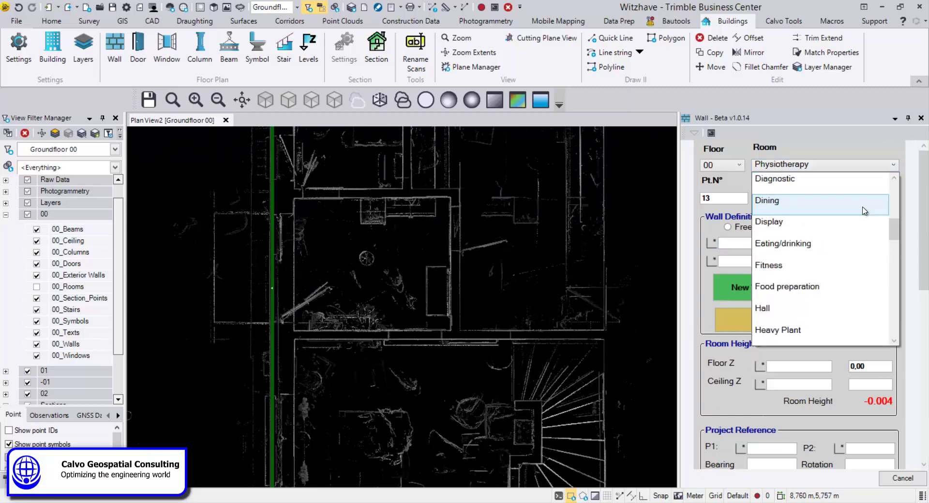
pyautogui.scroll(-5, 844, 273)
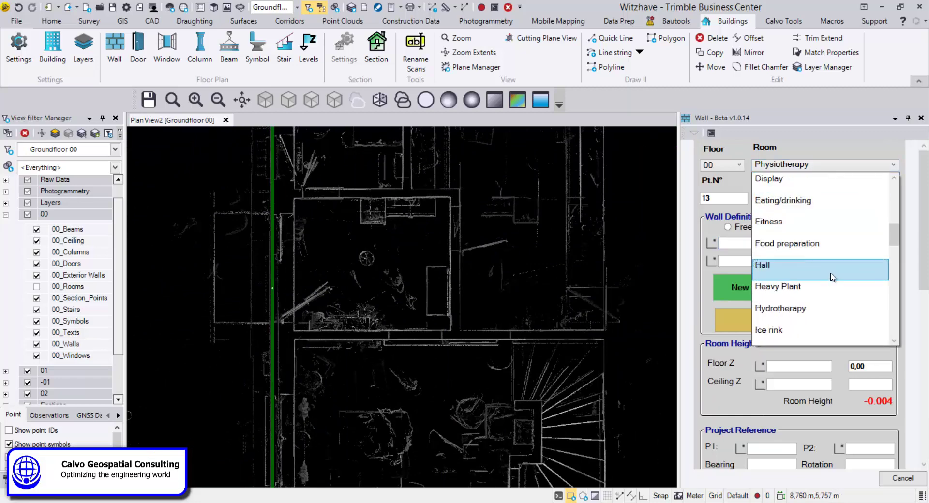
pyautogui.click(831, 276)
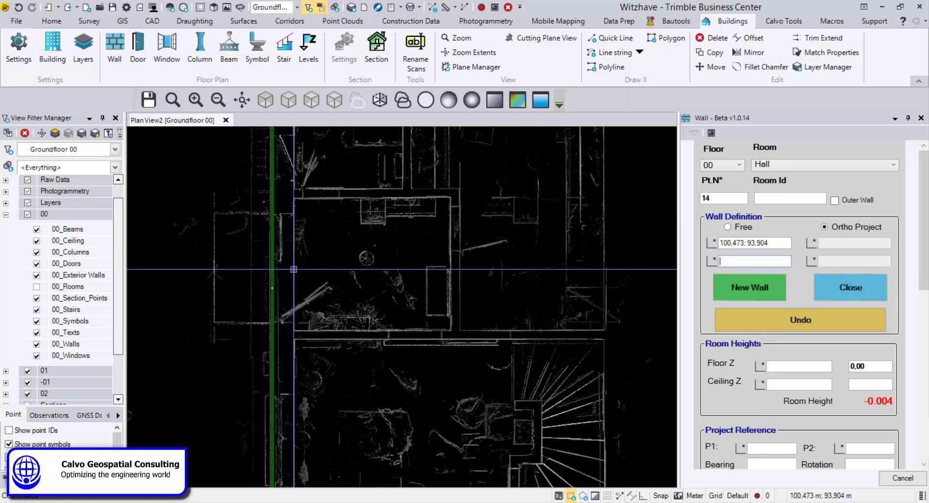
# Step: Trace the Hall walls and close the outline, stamped 00_Hall with area 5.32 and perimeter 9.25
pyautogui.click(408, 197)
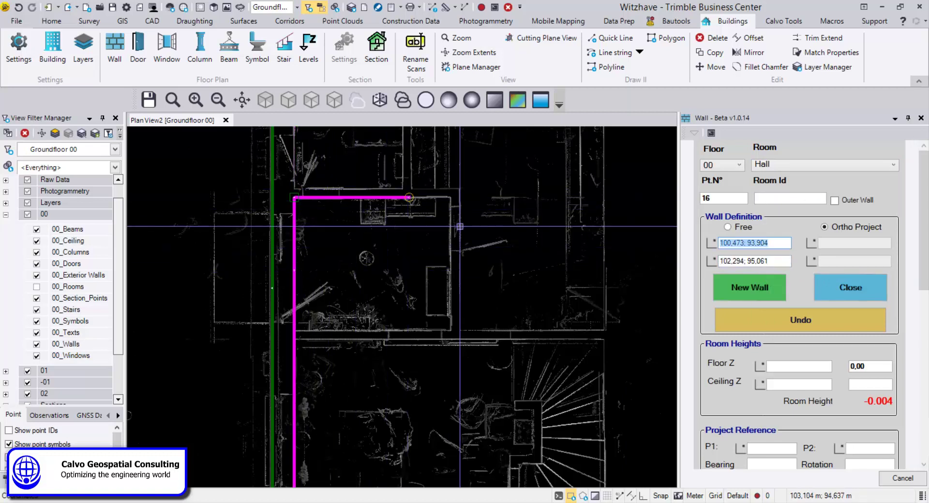
pyautogui.click(451, 241)
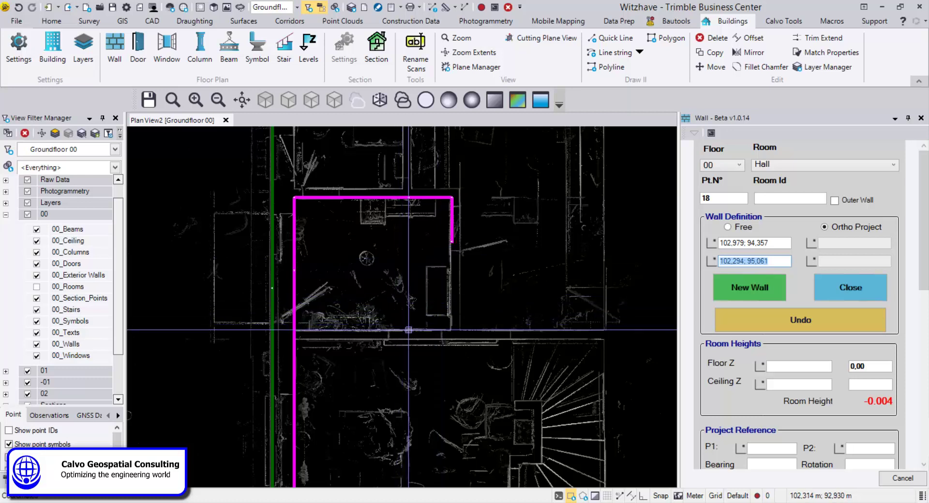
pyautogui.click(842, 288)
pyautogui.scroll(5, 369, 269)
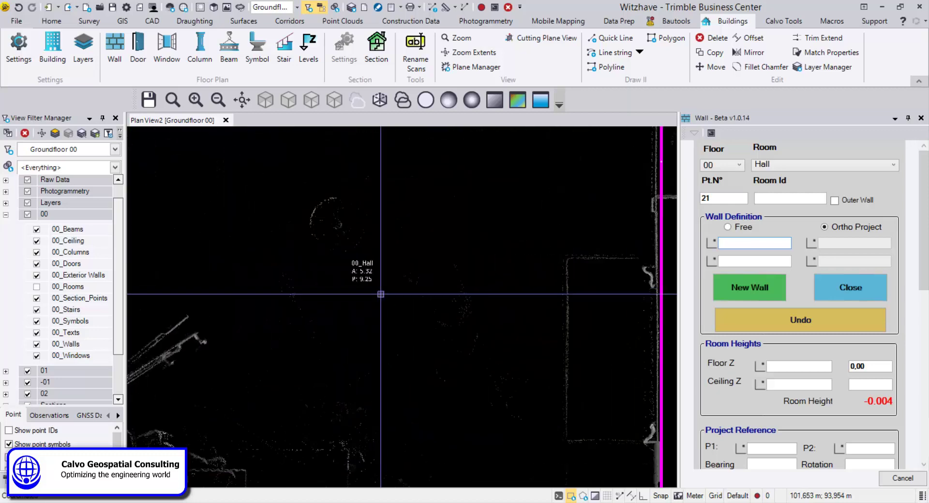
pyautogui.scroll(-2, 356, 290)
pyautogui.scroll(3, 355, 290)
pyautogui.scroll(-3, 373, 289)
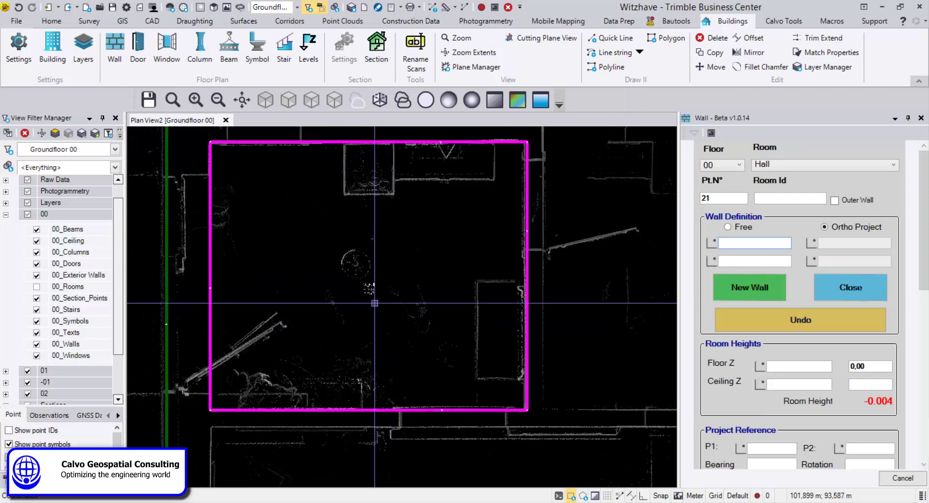
pyautogui.scroll(-2, 415, 284)
pyautogui.moveTo(415, 284); pyautogui.dragTo(393, 360, button='middle')
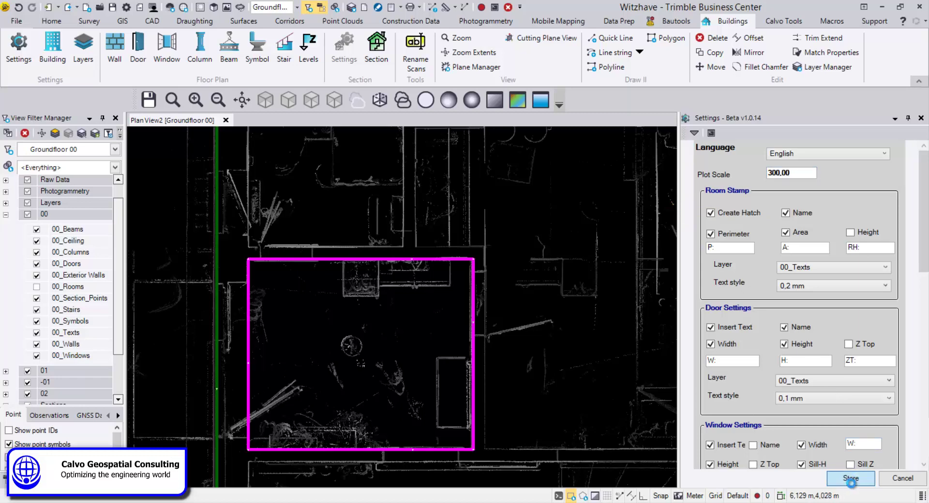
# Step: Store the room stamp settings with hatch, name, area and perimeter enabled
pyautogui.click(851, 479)
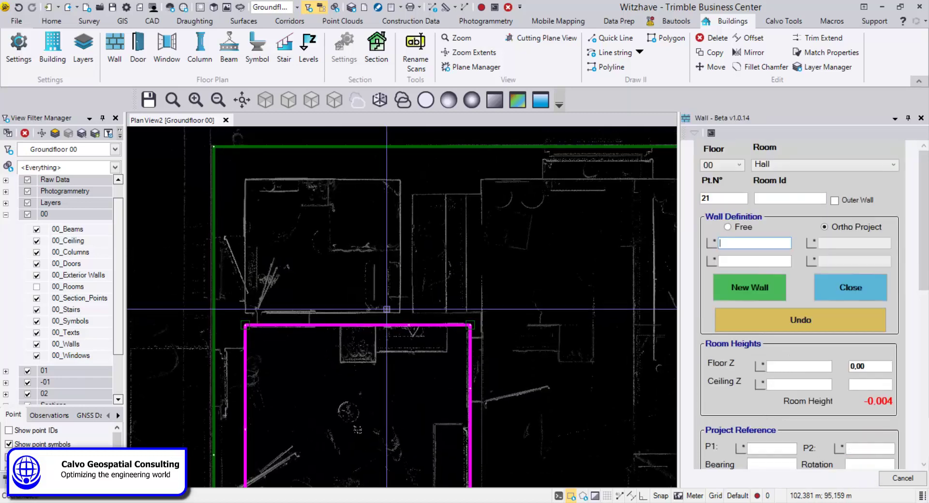
# Step: Set the room type to Toilet
pyautogui.click(816, 167)
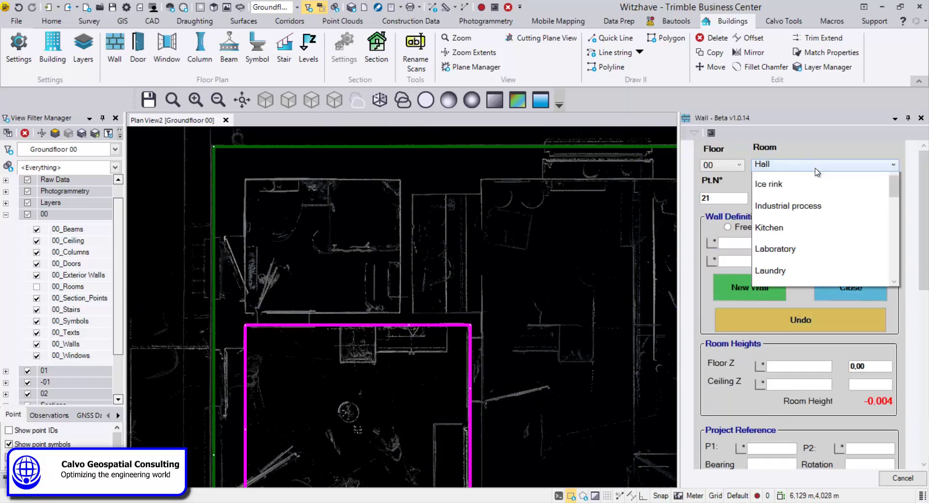
pyautogui.scroll(-8, 821, 222)
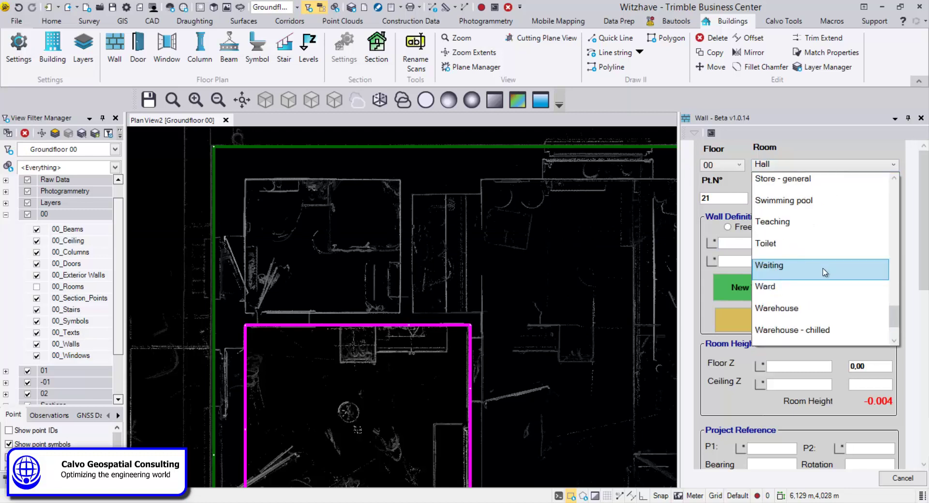
pyautogui.click(814, 247)
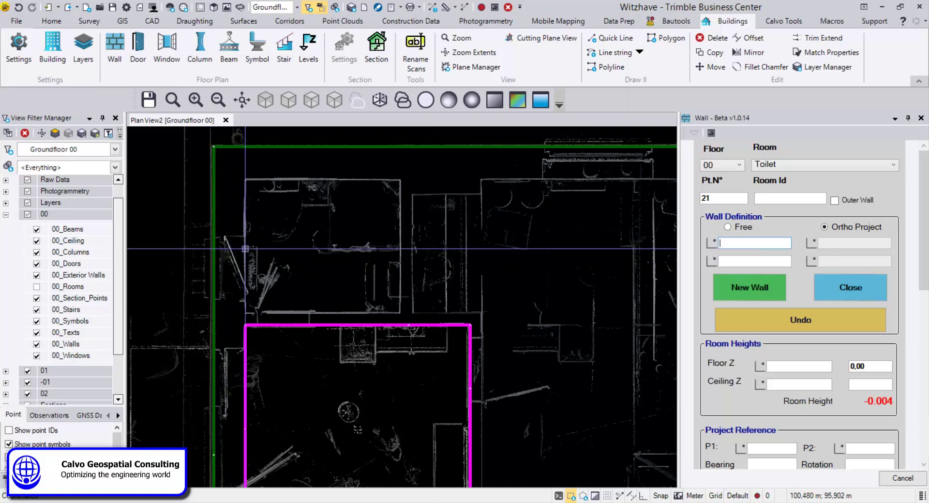
# Step: Place the Toilet's wall corners above the Hall
pyautogui.click(348, 179)
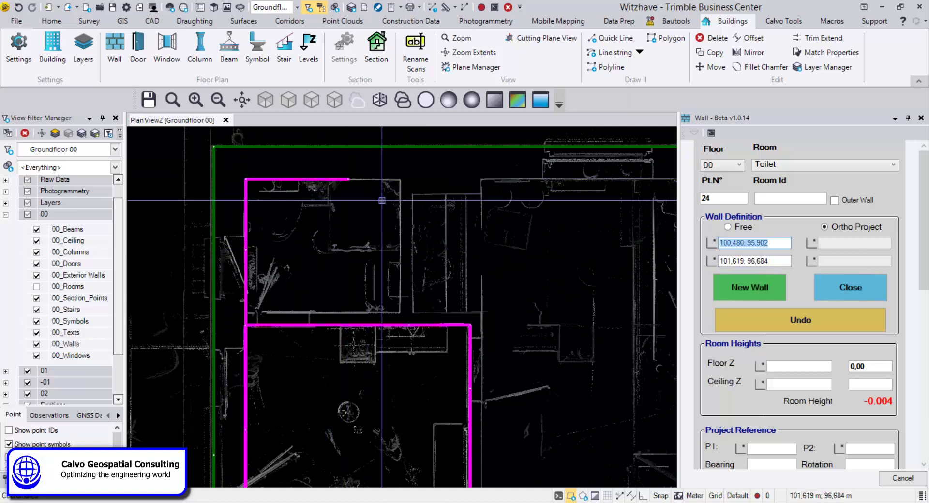
pyautogui.click(402, 237)
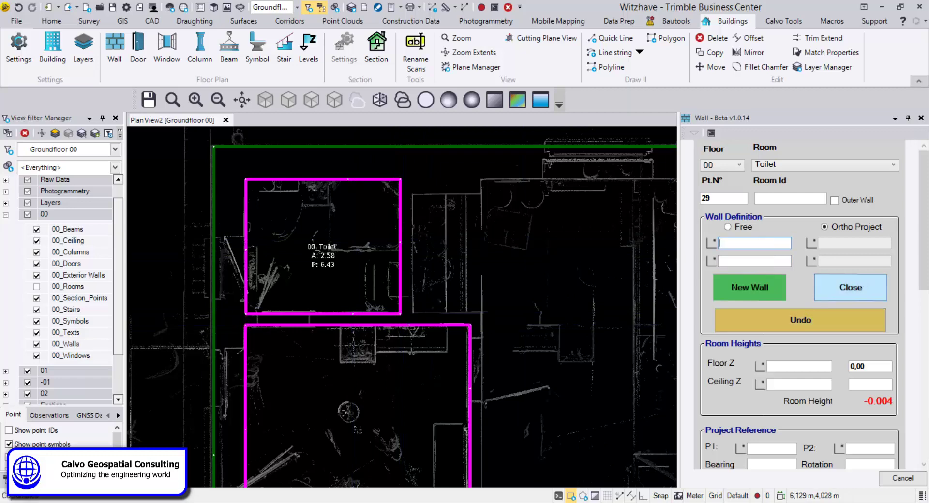
pyautogui.scroll(3, 334, 247)
pyautogui.scroll(-2, 347, 249)
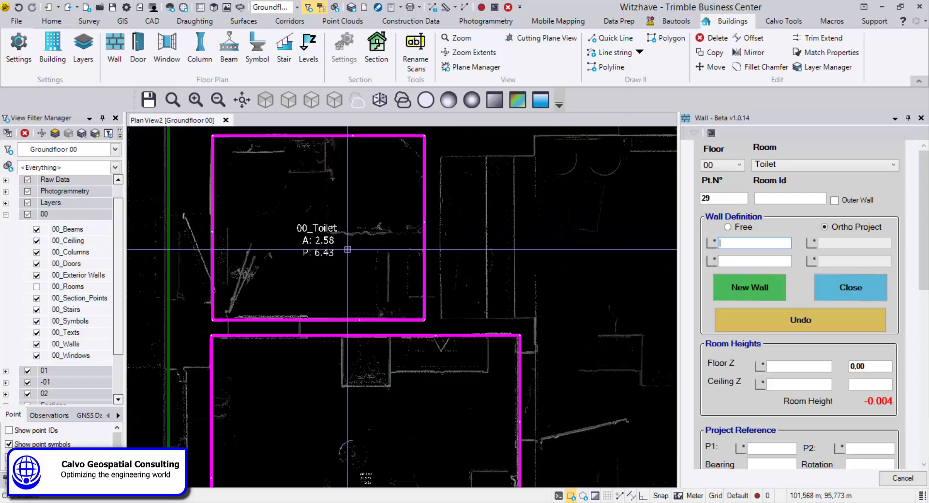
pyautogui.moveTo(347, 249); pyautogui.dragTo(292, 269, button='middle')
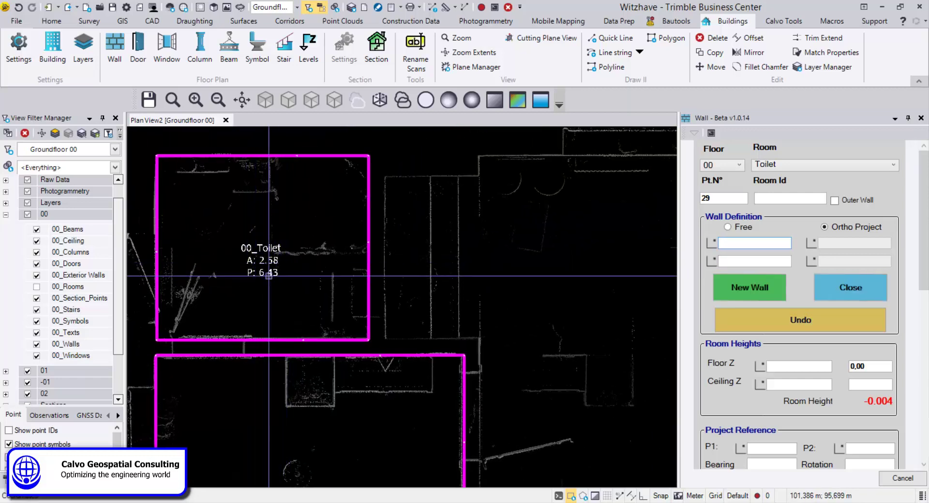
pyautogui.scroll(-2, 269, 276)
pyautogui.moveTo(402, 243); pyautogui.dragTo(446, 262, button='middle')
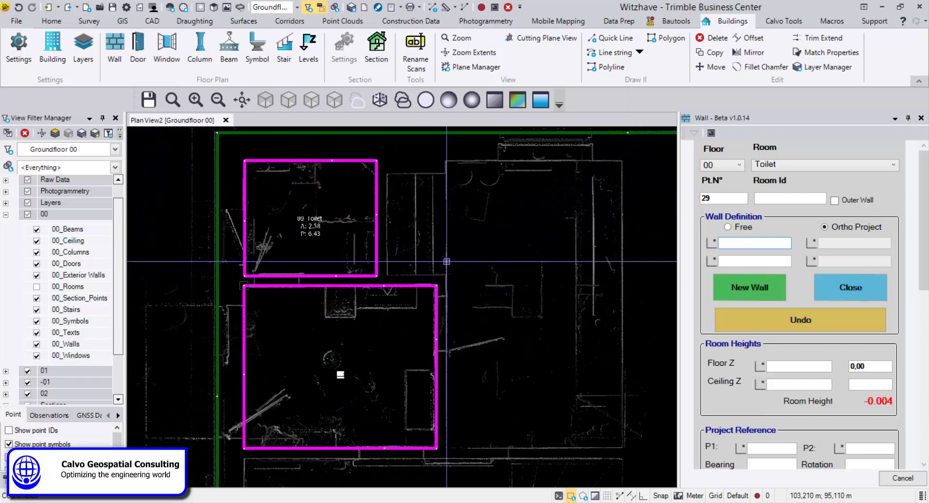
pyautogui.scroll(3, 385, 234)
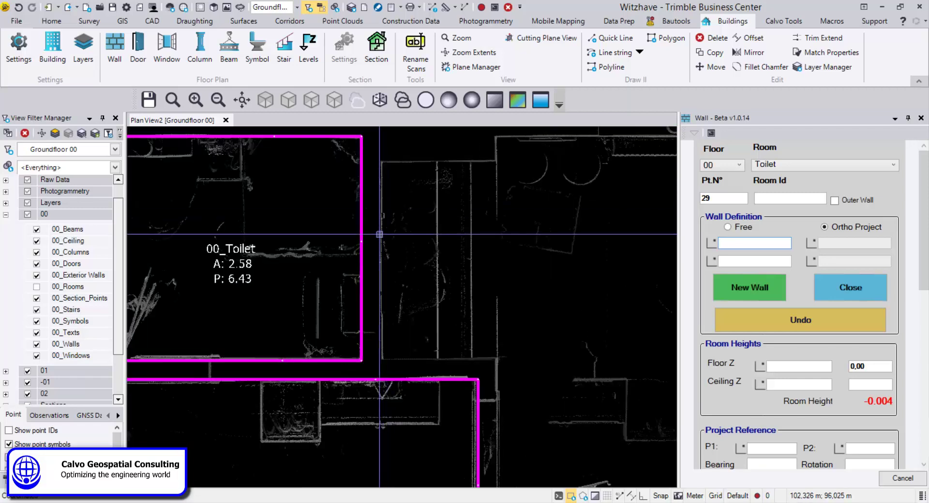
# Step: Trace the room right of the Hall along the top wall's jog and right wall
pyautogui.click(379, 235)
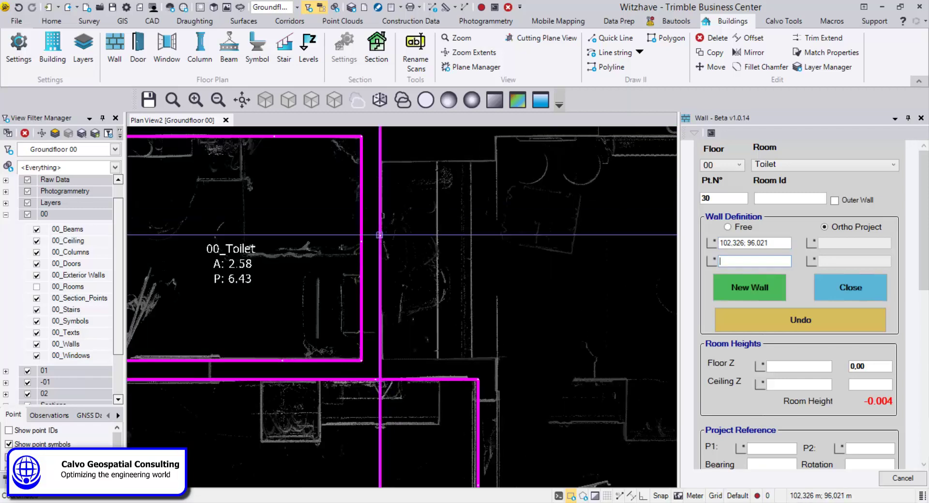
pyautogui.click(486, 163)
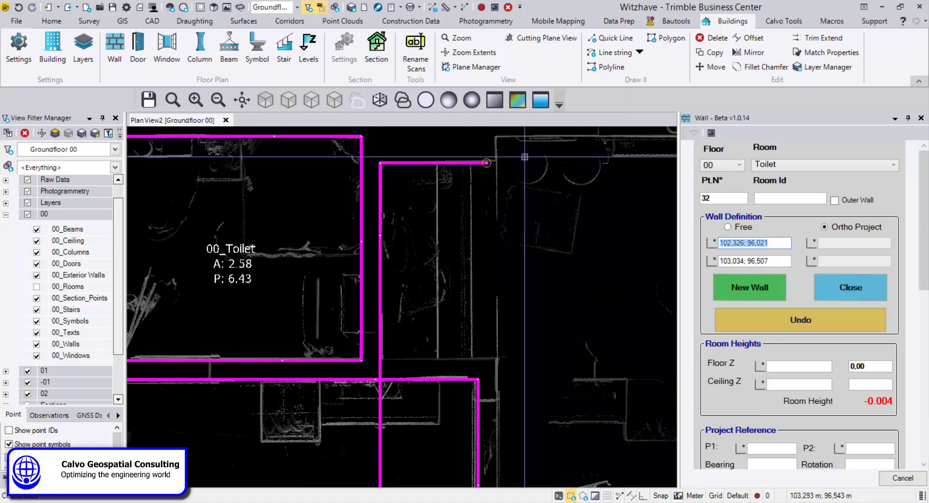
pyautogui.click(498, 149)
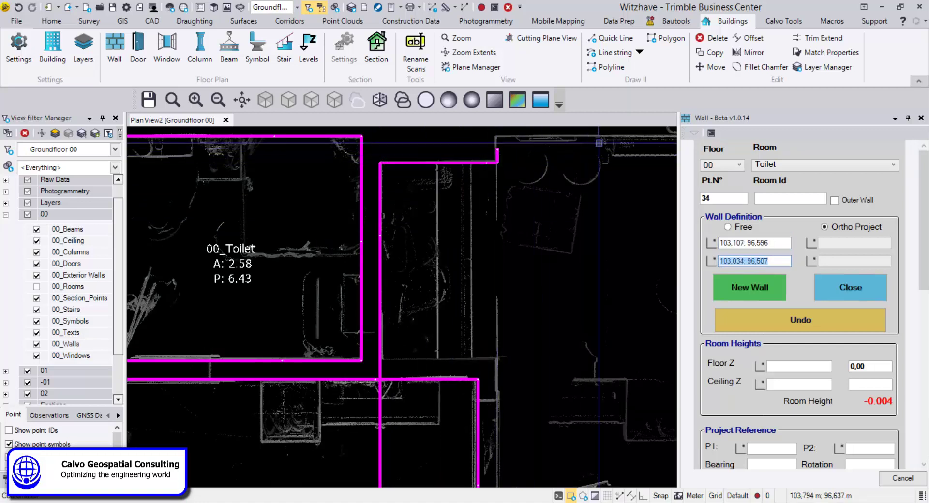
pyautogui.scroll(-4, 606, 137)
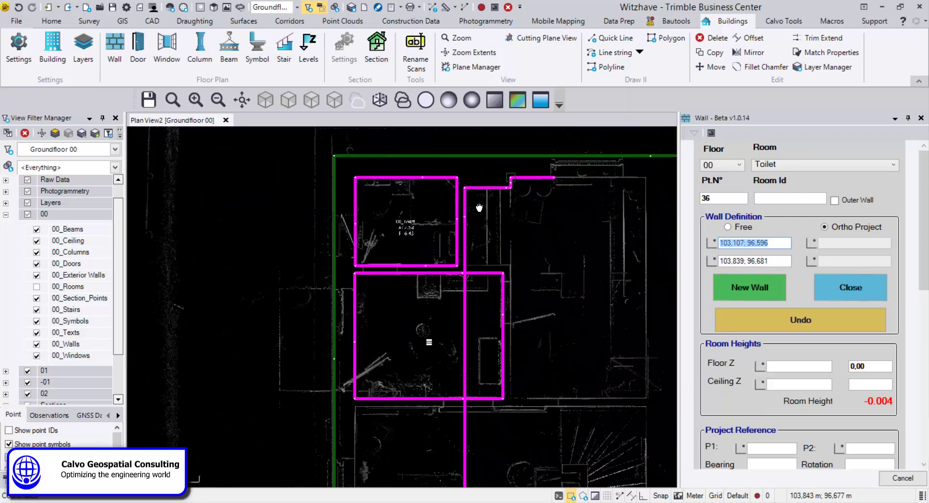
pyautogui.scroll(3, 544, 322)
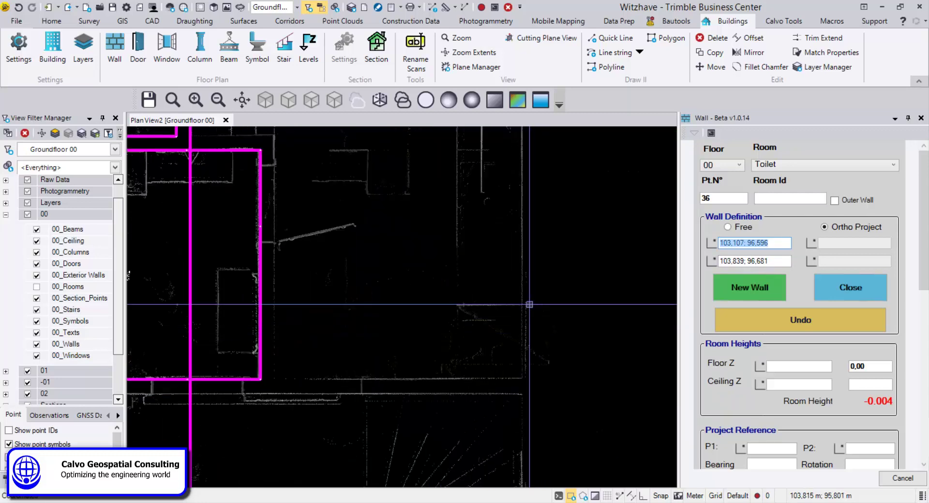
pyautogui.click(523, 267)
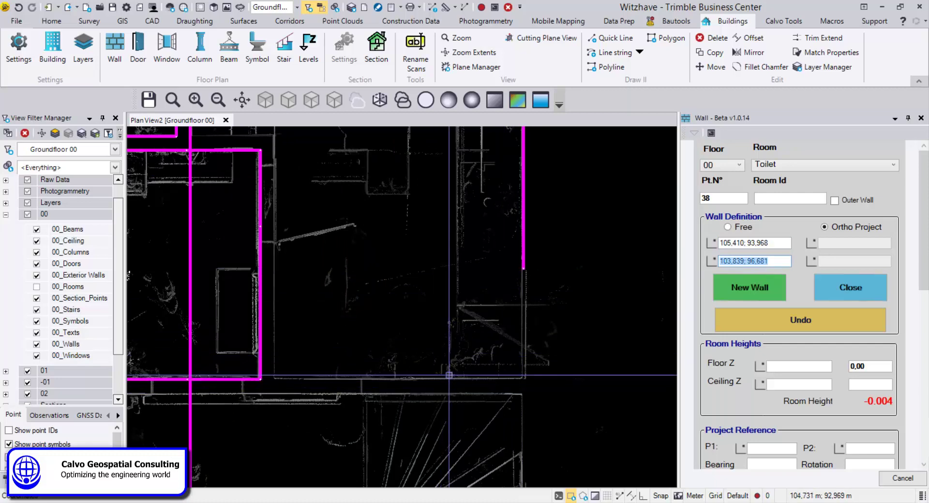
pyautogui.click(449, 379)
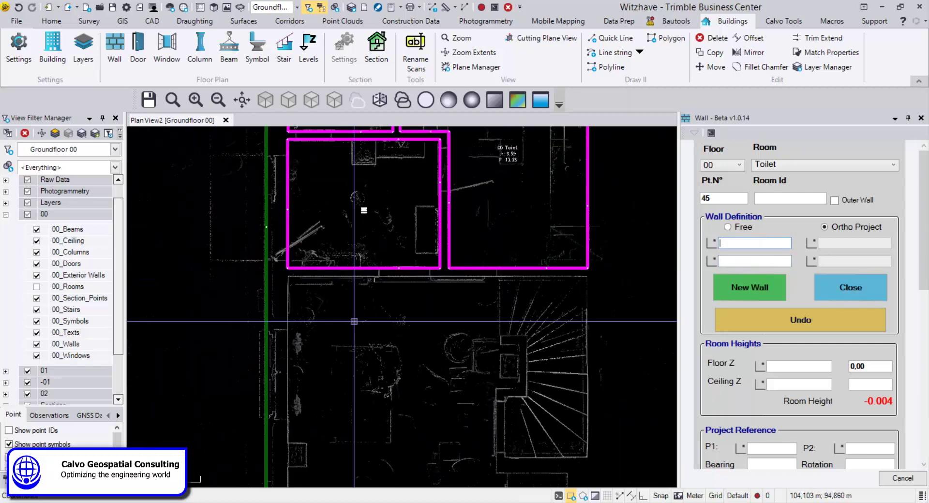
# Step: Place wall points along the next room's walls and corners
pyautogui.click(287, 362)
pyautogui.moveTo(416, 141); pyautogui.dragTo(411, 219, button='middle')
pyautogui.scroll(3, 411, 198)
pyautogui.click(379, 249)
pyautogui.click(557, 309)
pyautogui.click(570, 367)
pyautogui.click(588, 403)
pyautogui.click(564, 444)
# Step: Finish that room's right and bottom wall points and close its outline
pyautogui.moveTo(554, 387); pyautogui.dragTo(379, 204, button='middle')
pyautogui.click(362, 357)
pyautogui.click(449, 362)
pyautogui.click(487, 385)
pyautogui.click(505, 404)
pyautogui.click(519, 430)
pyautogui.scroll(-2, 522, 431)
pyautogui.moveTo(523, 431); pyautogui.dragTo(537, 112, button='middle')
pyautogui.click(546, 323)
pyautogui.click(338, 362)
pyautogui.click(851, 288)
# Step: Start magenta walls beside the staircase, following it to its corner
pyautogui.scroll(-2, 240, 328)
pyautogui.moveTo(239, 328); pyautogui.dragTo(173, 484, button='middle')
pyautogui.scroll(7, 306, 242)
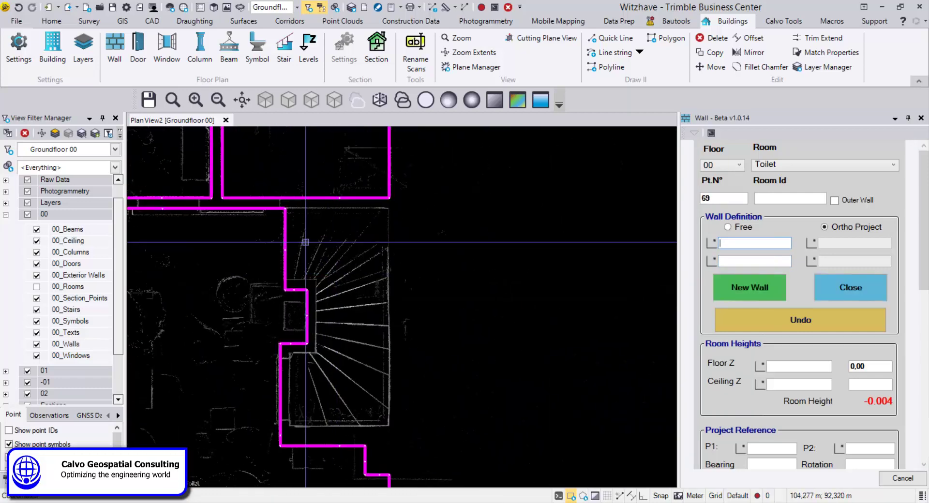
pyautogui.click(263, 279)
pyautogui.click(460, 156)
pyautogui.scroll(-2, 460, 160)
pyautogui.moveTo(523, 338); pyautogui.dragTo(452, 174, button='middle')
pyautogui.click(453, 313)
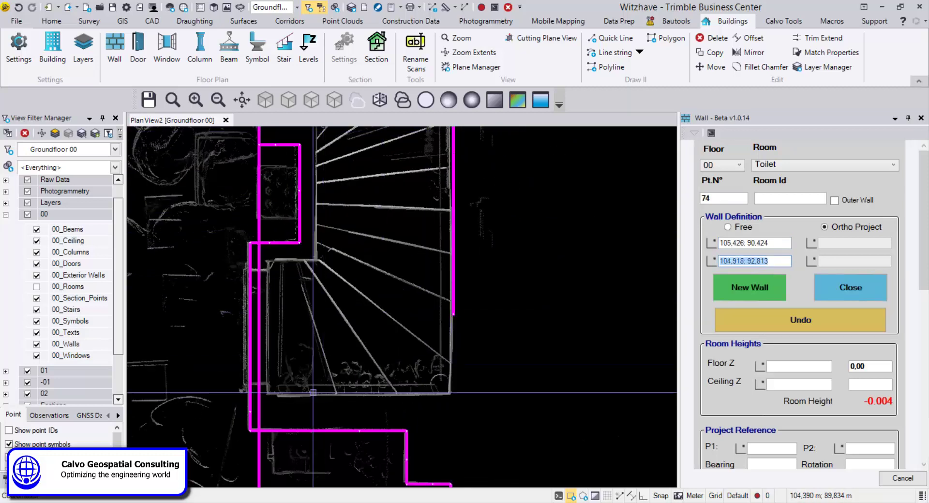
pyautogui.click(315, 394)
# Step: Continue the wall points around the stair's lower part and inner corner
pyautogui.scroll(4, 270, 380)
pyautogui.click(267, 394)
pyautogui.scroll(-2, 267, 394)
pyautogui.moveTo(267, 394); pyautogui.dragTo(262, 467, button='middle')
pyautogui.click(291, 292)
pyautogui.click(328, 252)
pyautogui.scroll(-1, 327, 252)
pyautogui.moveTo(327, 252); pyautogui.dragTo(351, 377, button='middle')
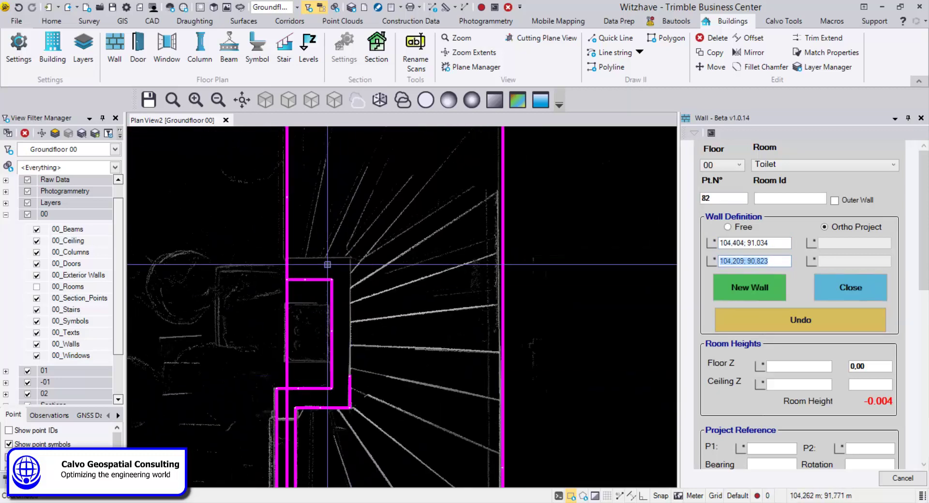
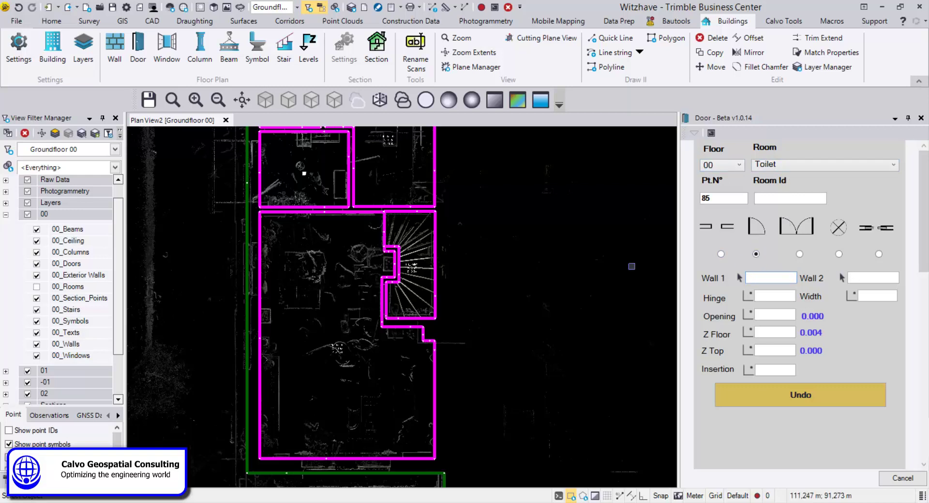
# Step: Zoom to the Toilet opening in See All render mode and pick its wall line as Wall 1
pyautogui.scroll(5, 395, 255)
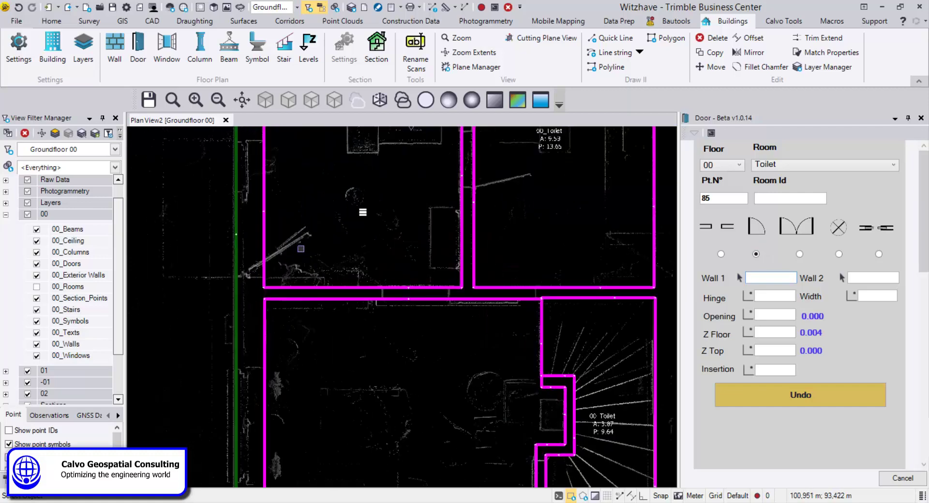
pyautogui.moveTo(305, 287); pyautogui.dragTo(328, 412, button='middle')
pyautogui.scroll(6, 319, 303)
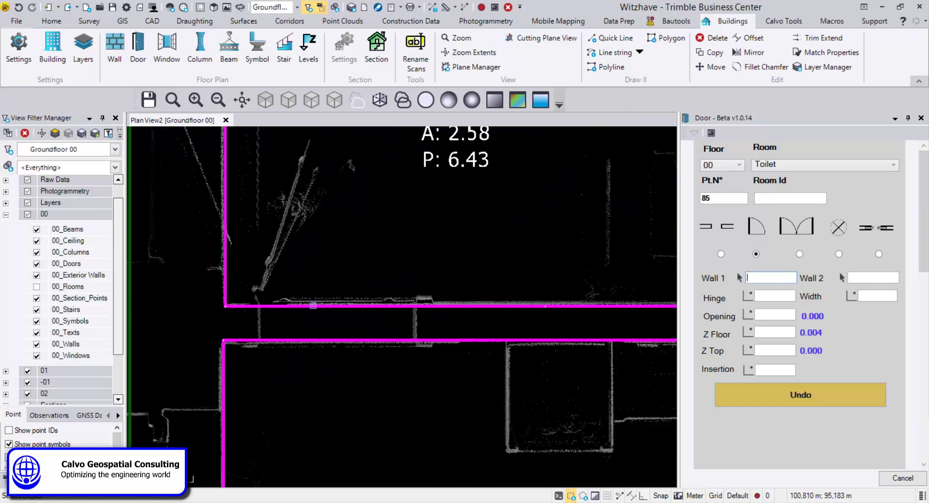
pyautogui.moveTo(319, 330); pyautogui.dragTo(289, 318, button='middle')
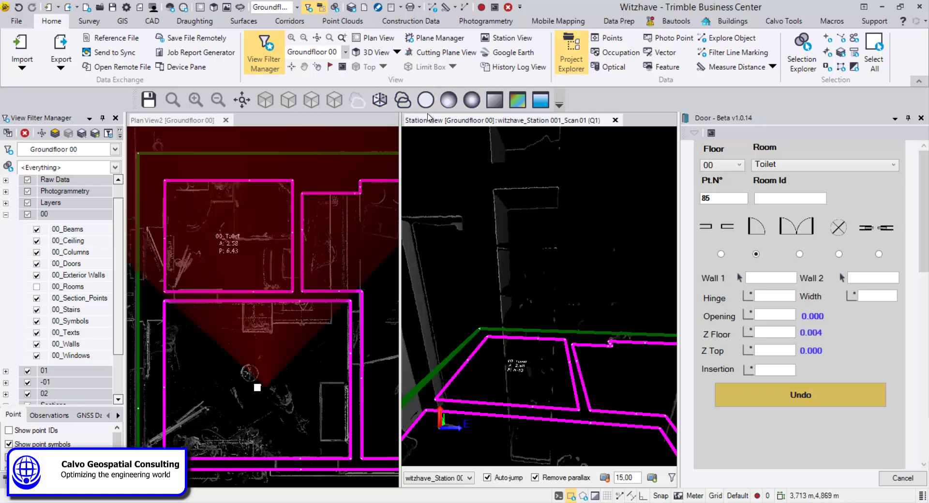
pyautogui.click(358, 100)
pyautogui.moveTo(495, 256); pyautogui.dragTo(617, 267, button='middle')
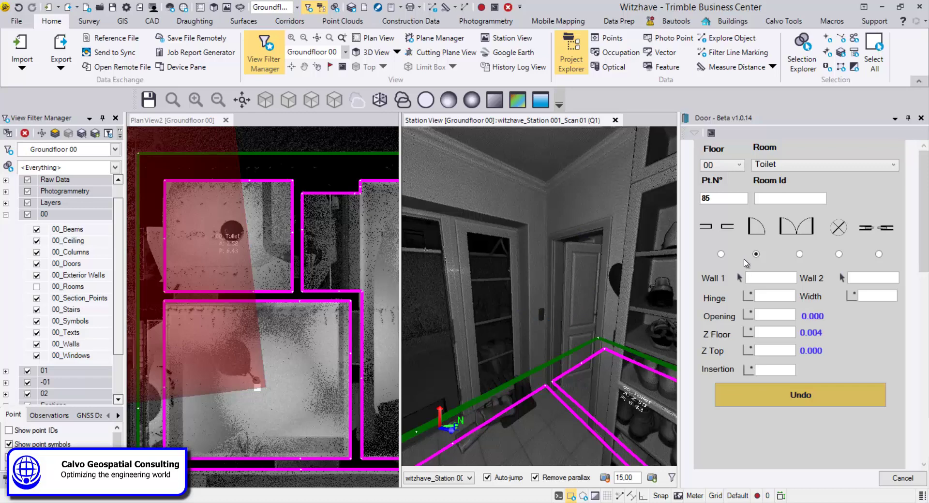
pyautogui.click(765, 281)
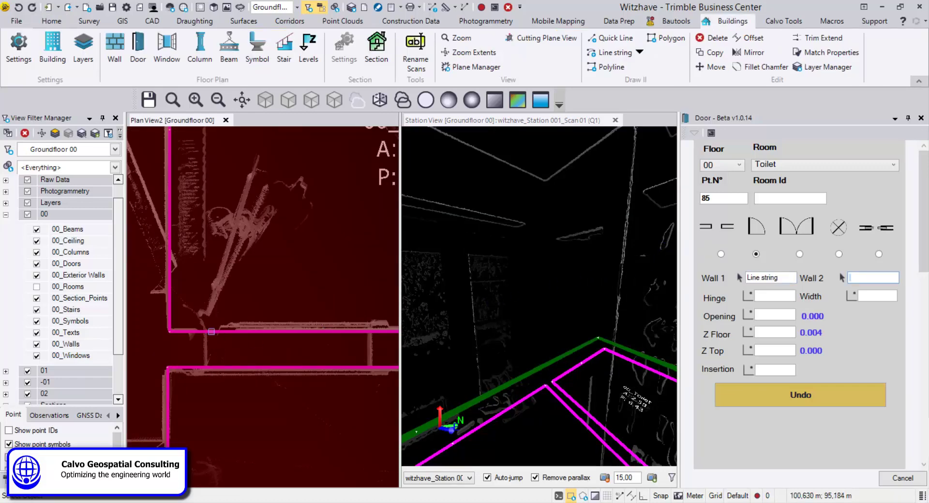
# Step: Pick the Toilet wall as Wall 2 and mark the door opening, giving width 0.59 m
pyautogui.click(223, 367)
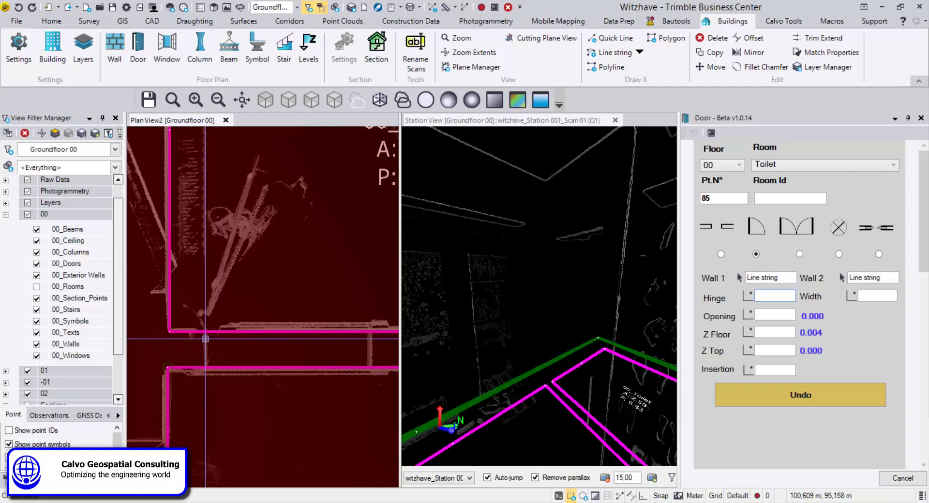
pyautogui.click(371, 345)
pyautogui.click(227, 257)
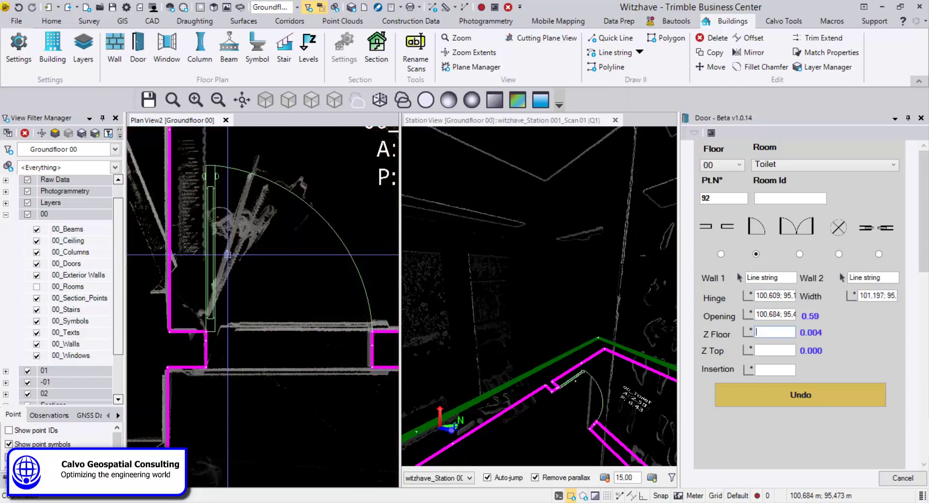
pyautogui.scroll(-3, 253, 309)
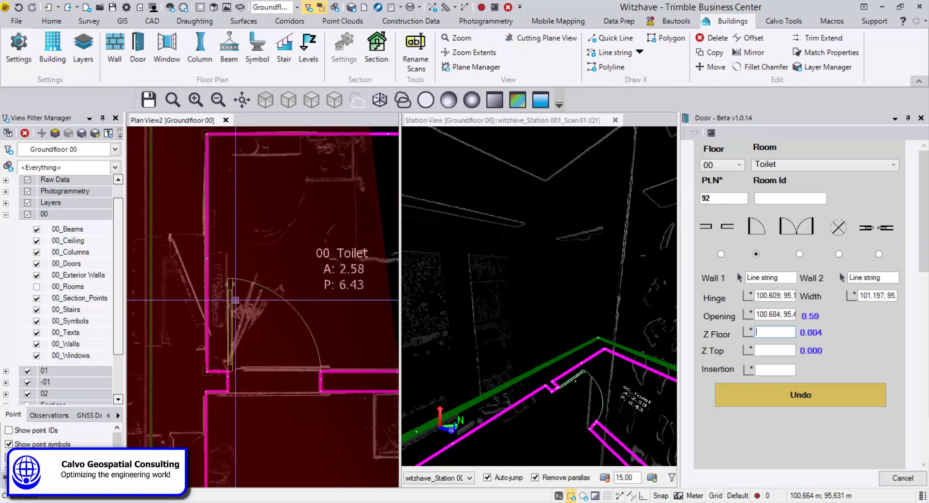
pyautogui.moveTo(239, 330); pyautogui.dragTo(208, 298, button='middle')
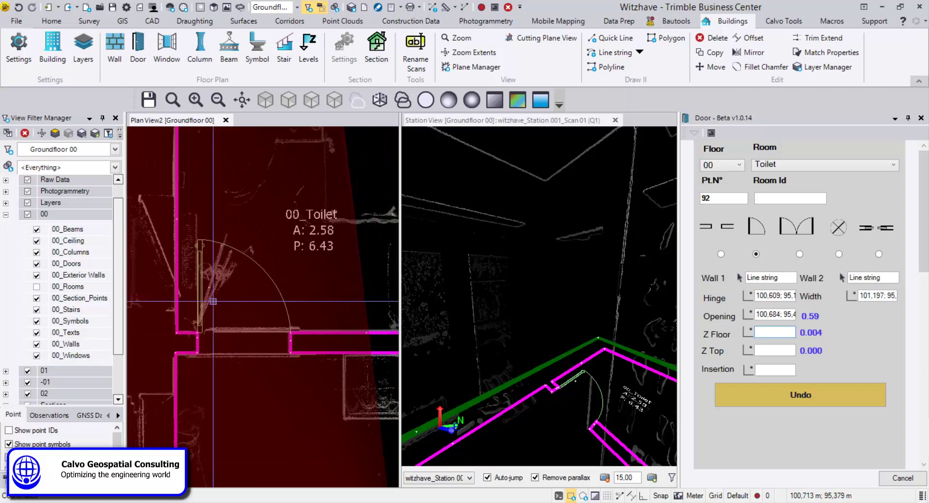
pyautogui.scroll(-1, 220, 322)
pyautogui.scroll(-1, 421, 314)
# Step: Take the door frame top from the scan in Station View for a 1.97 m height
pyautogui.click(780, 332)
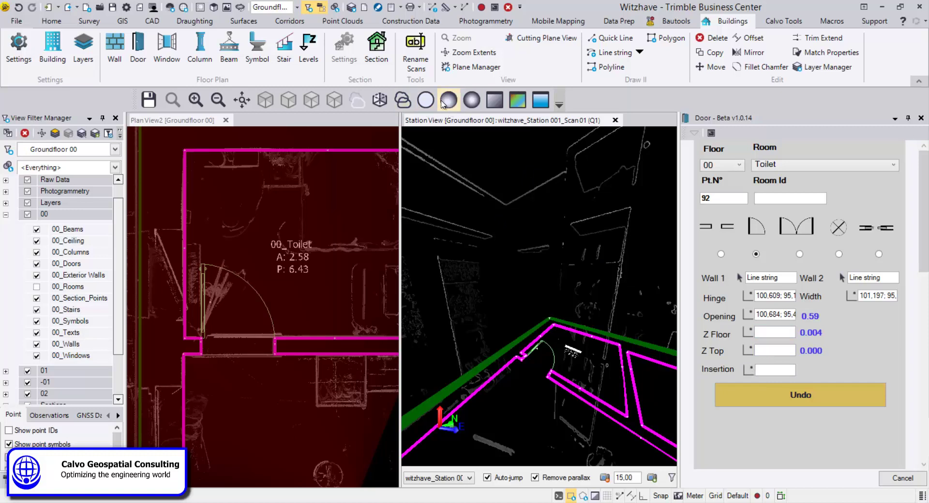
pyautogui.click(381, 106)
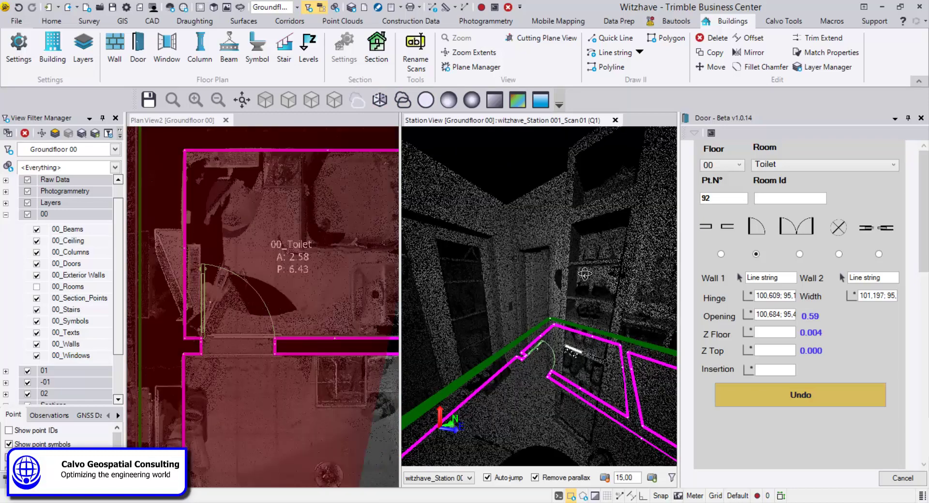
pyautogui.moveTo(585, 274); pyautogui.dragTo(567, 253, button='middle')
pyautogui.scroll(4, 567, 253)
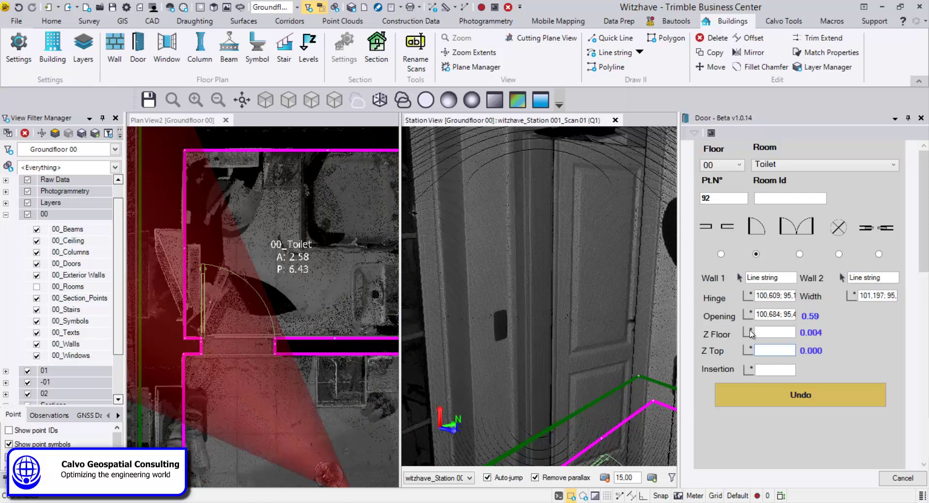
pyautogui.click(751, 333)
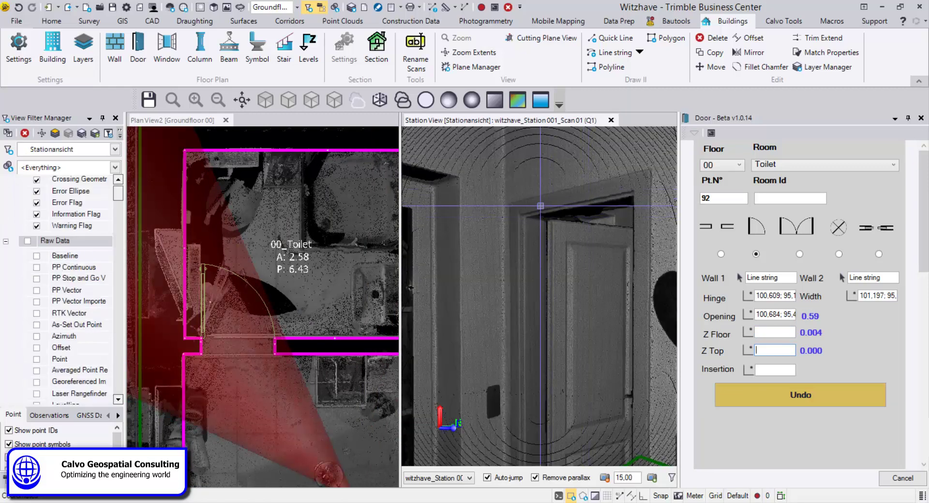
pyautogui.click(541, 216)
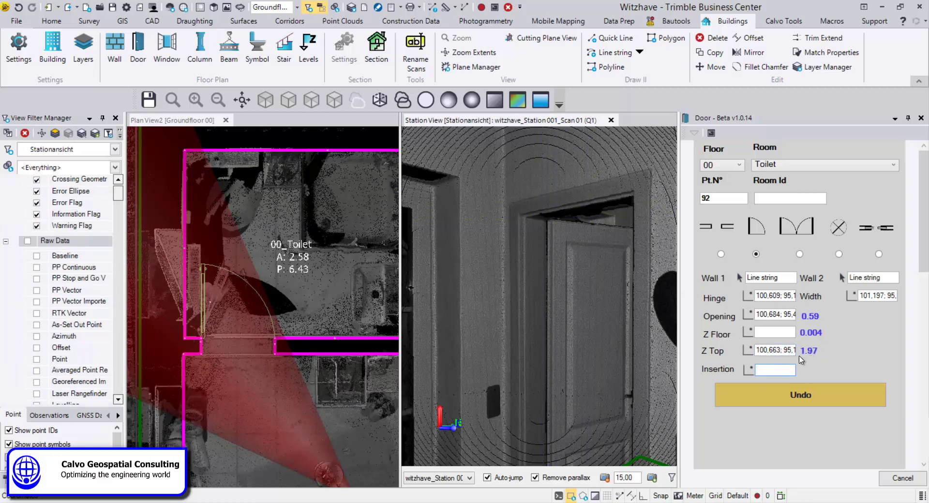
# Step: Place the door's W/H label beside the Toilet wall
pyautogui.click(224, 368)
pyautogui.scroll(5, 220, 339)
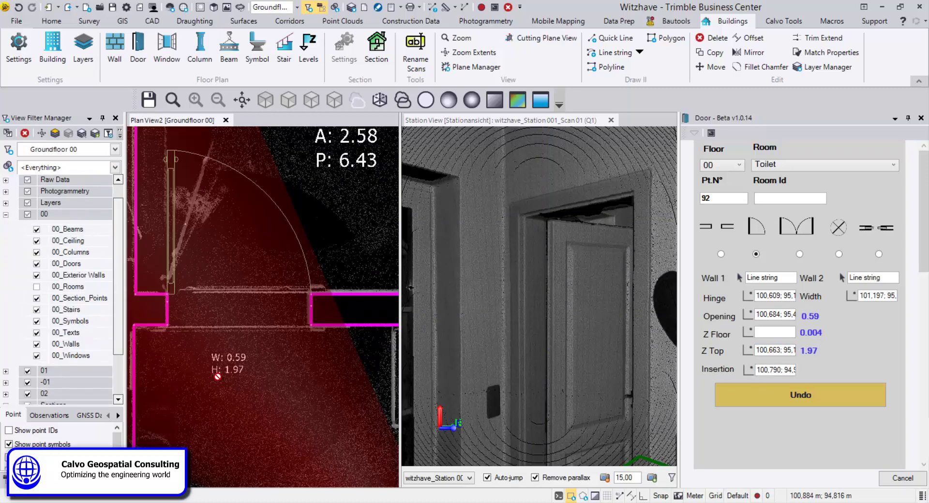
pyautogui.scroll(1, 219, 331)
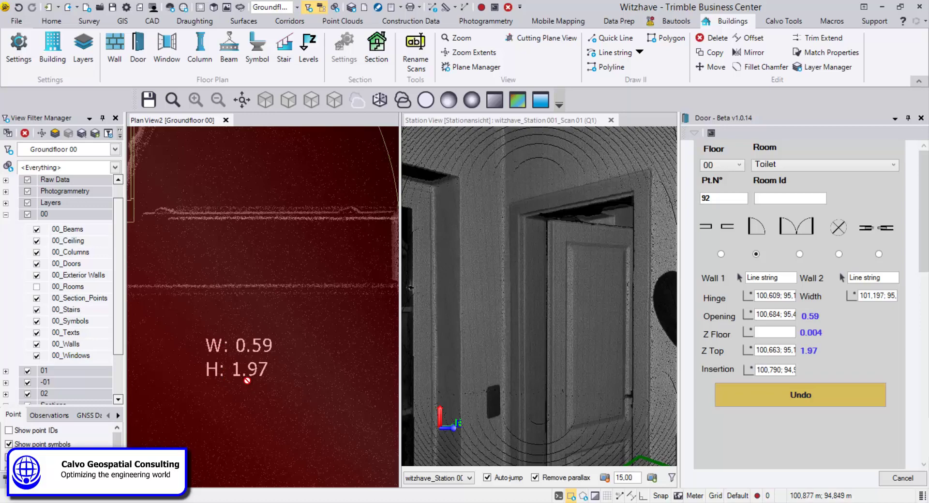
pyautogui.scroll(-3, 248, 376)
pyautogui.scroll(-4, 252, 378)
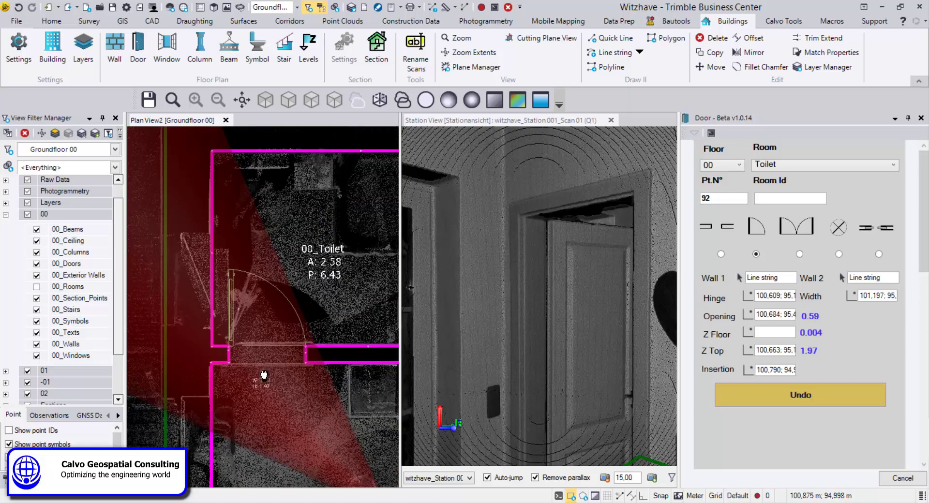
pyautogui.moveTo(264, 375); pyautogui.dragTo(208, 390, button='middle')
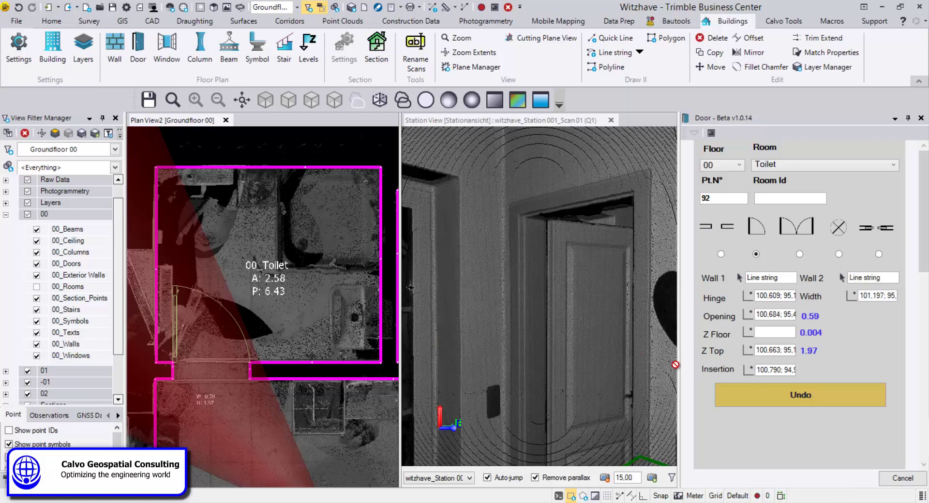
pyautogui.scroll(6, 257, 369)
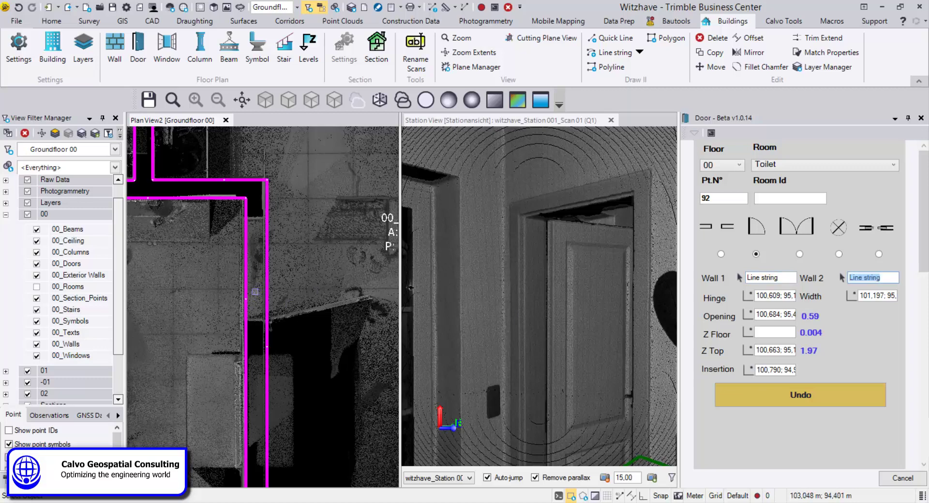
# Step: Pick Wall 2, hinge, width and opening points on the larger Toilet's opening, giving 0.71 m
pyautogui.click(248, 294)
pyautogui.scroll(3, 259, 321)
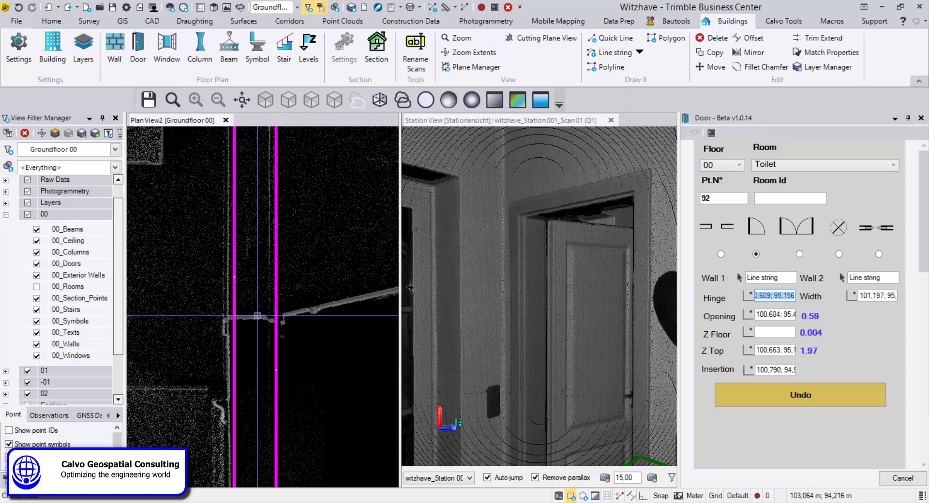
pyautogui.click(257, 318)
pyautogui.moveTo(253, 269); pyautogui.dragTo(228, 430, button='middle')
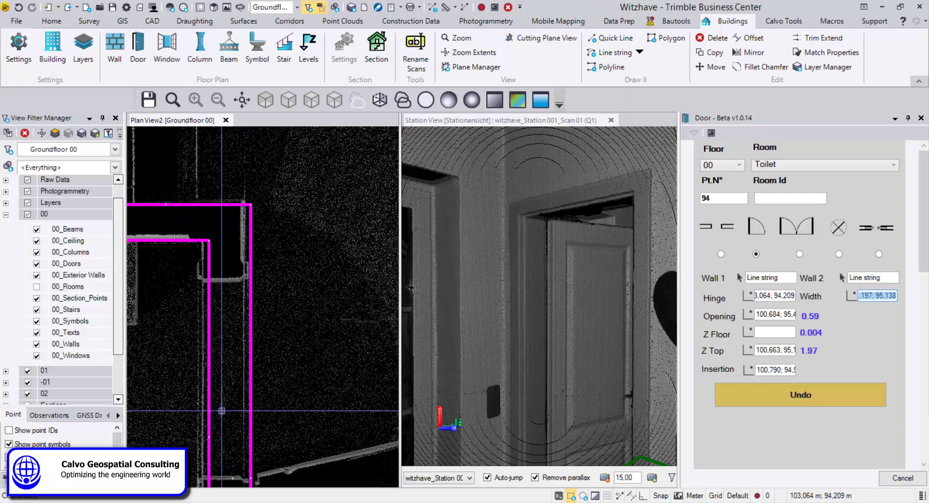
pyautogui.click(227, 278)
pyautogui.scroll(-2, 227, 279)
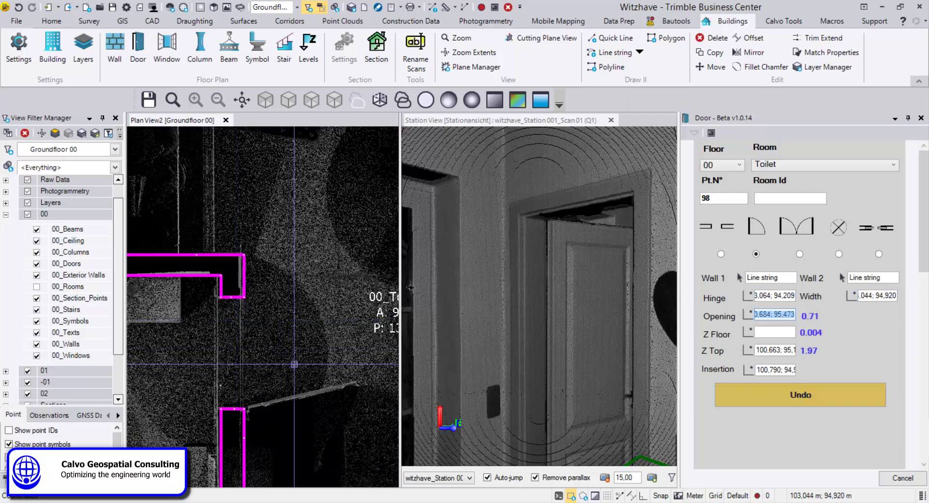
pyautogui.click(319, 372)
# Step: Pan and zoom the plan to inspect the walls below the door and the top wall
pyautogui.scroll(-3, 319, 373)
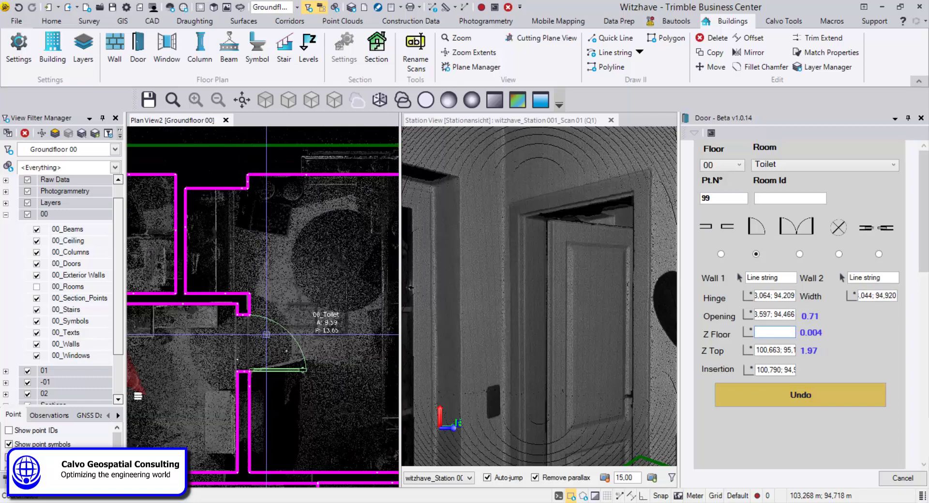
pyautogui.scroll(2, 316, 369)
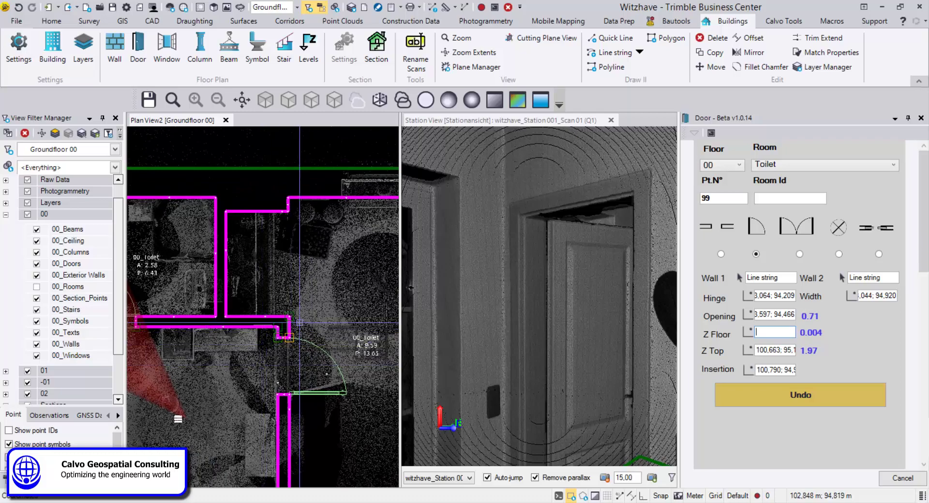
pyautogui.scroll(-1, 286, 334)
pyautogui.moveTo(283, 334); pyautogui.dragTo(303, 233, button='middle')
pyautogui.scroll(2, 277, 357)
pyautogui.scroll(2, 295, 376)
pyautogui.moveTo(296, 375); pyautogui.dragTo(280, 380, button='middle')
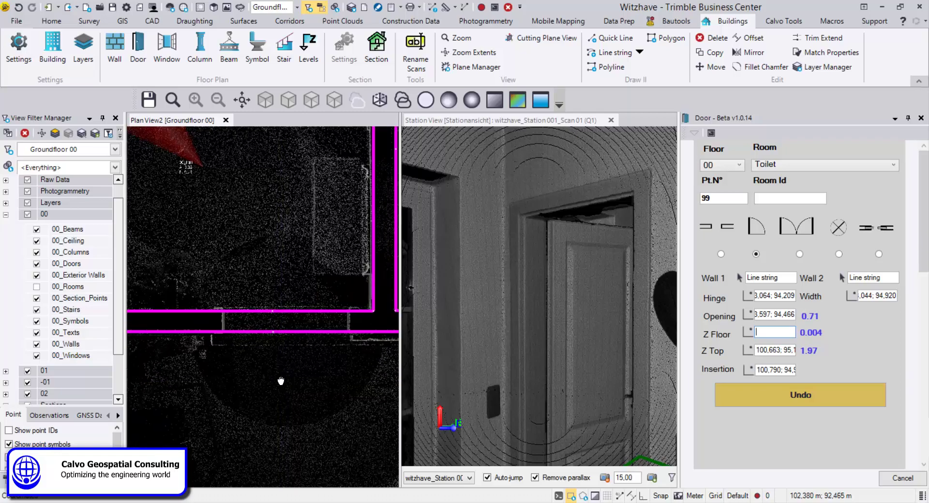
pyautogui.scroll(-1, 303, 278)
pyautogui.scroll(-2, 303, 278)
pyautogui.moveTo(303, 286); pyautogui.dragTo(195, 424, button='middle')
pyautogui.moveTo(275, 319); pyautogui.dragTo(226, 396, button='middle')
pyautogui.scroll(4, 284, 250)
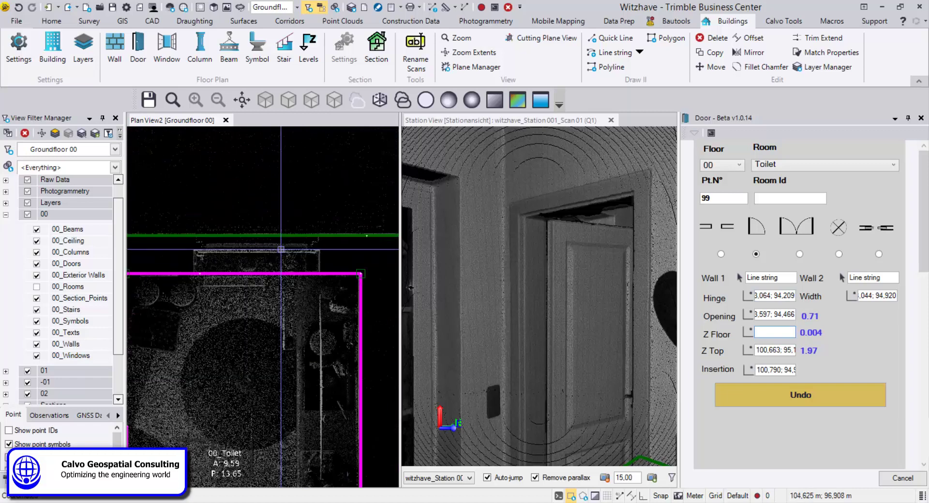
pyautogui.moveTo(258, 280); pyautogui.dragTo(268, 277, button='middle')
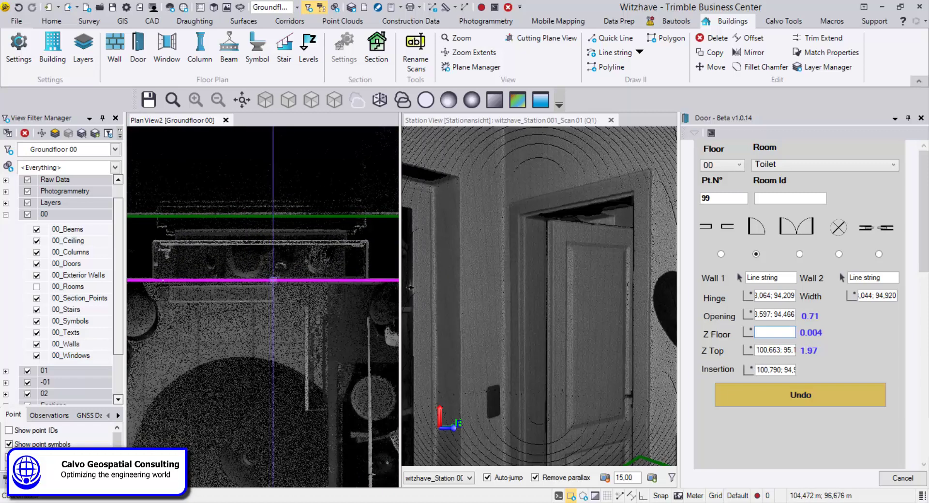
# Step: Close the door settings and pick the window's walls and points A and C, giving width 1.21
pyautogui.click(910, 477)
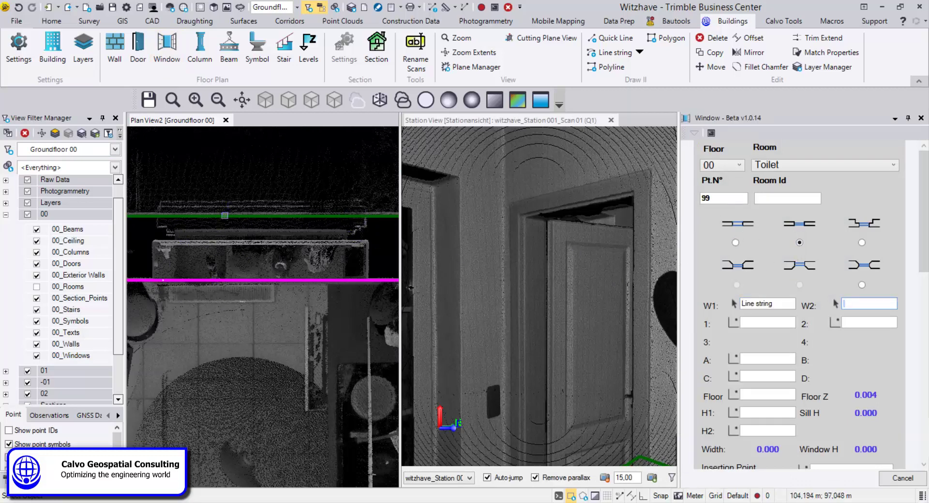
pyautogui.click(224, 216)
pyautogui.click(155, 261)
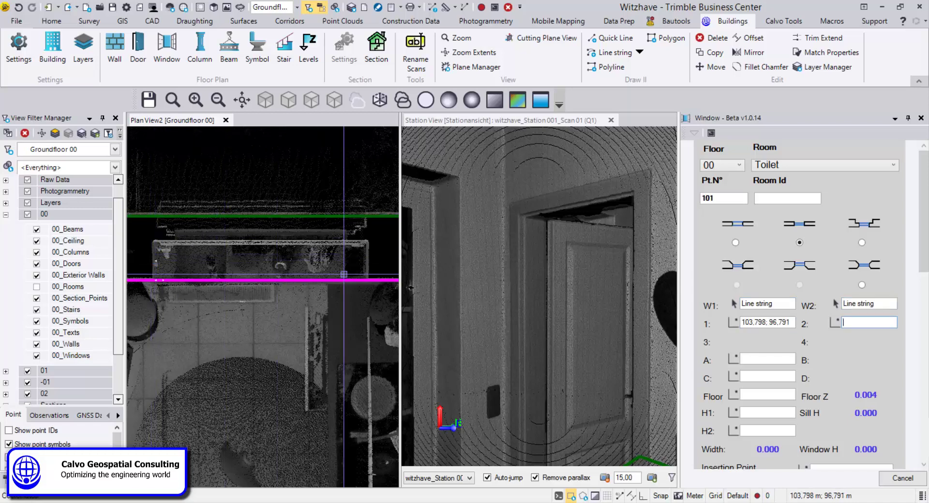
pyautogui.click(367, 258)
pyautogui.scroll(2, 173, 236)
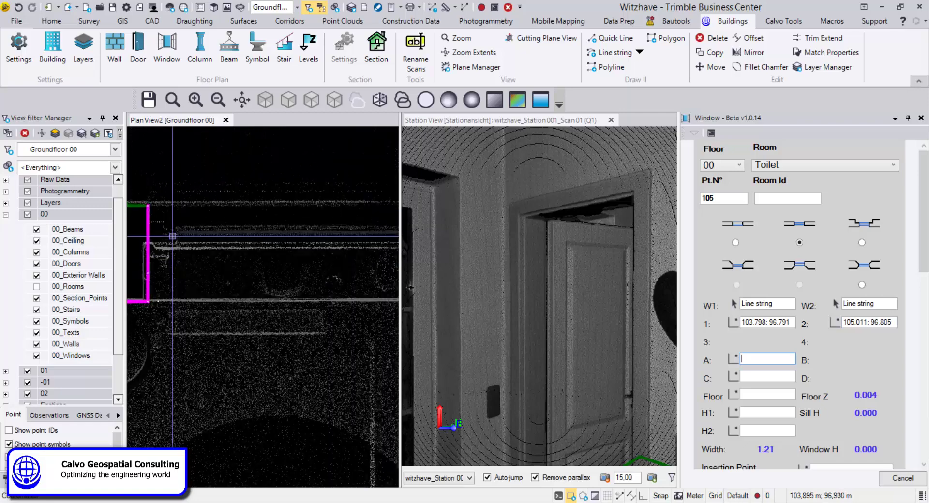
pyautogui.scroll(1, 172, 236)
pyautogui.click(176, 245)
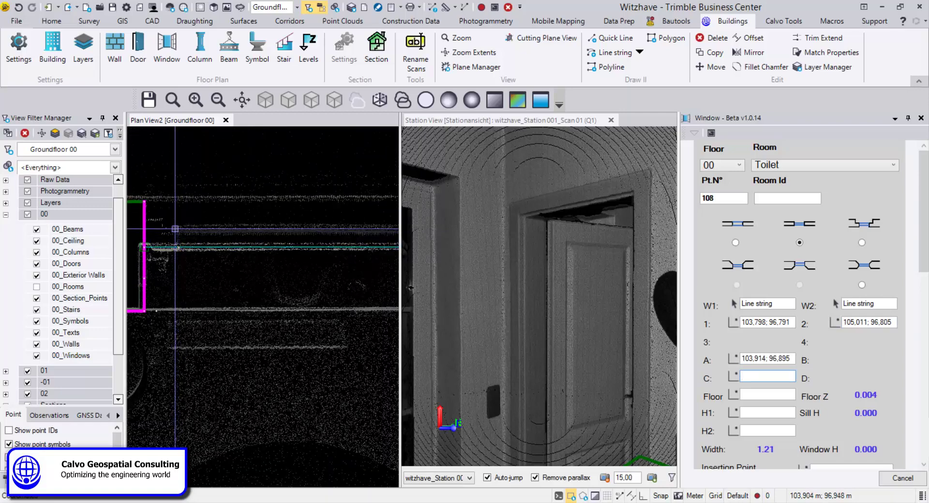
pyautogui.click(175, 224)
pyautogui.scroll(-3, 261, 334)
pyautogui.moveTo(261, 334); pyautogui.dragTo(317, 326, button='middle')
pyautogui.moveTo(543, 340); pyautogui.dragTo(284, 372, button='middle')
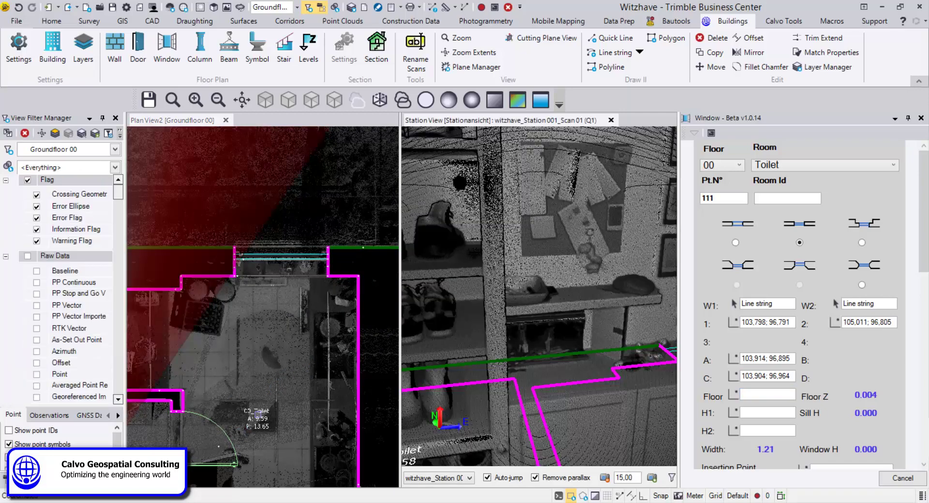
# Step: On Station 005's scan, pick the sill and frame top for 0.96 sill and 1.17 height
pyautogui.click(468, 478)
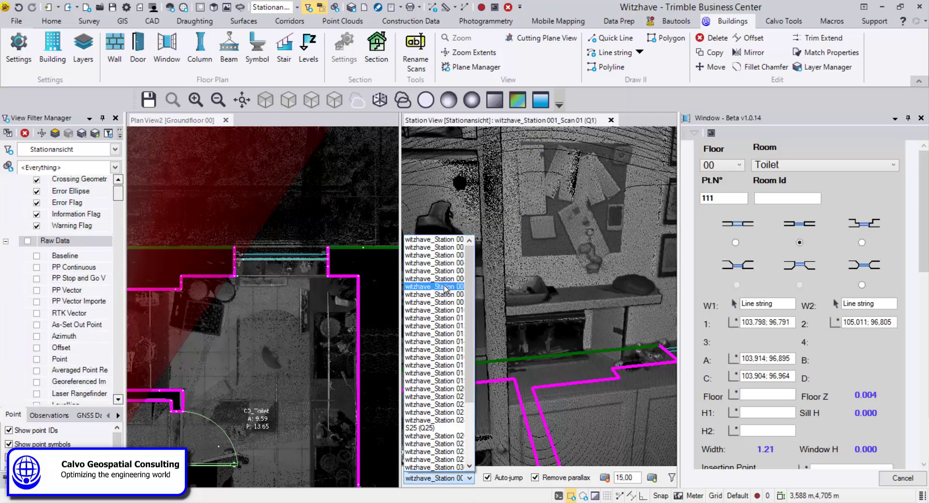
pyautogui.click(439, 270)
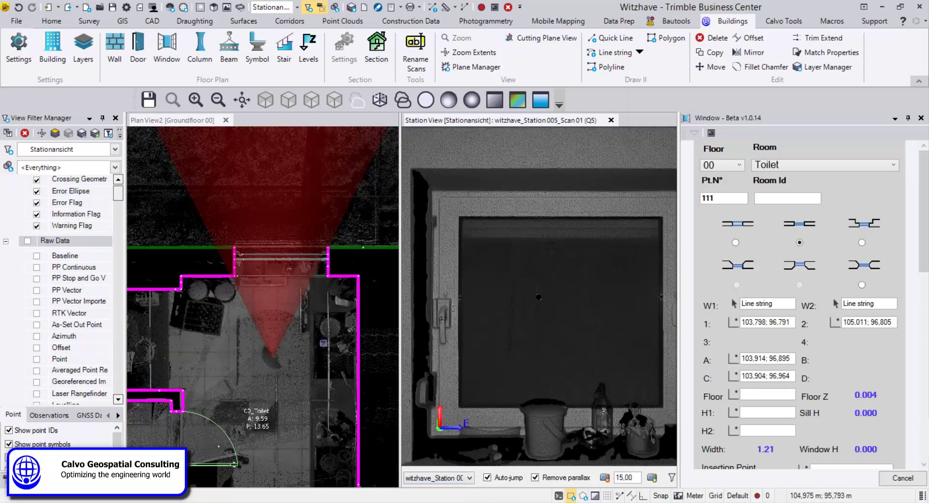
pyautogui.moveTo(552, 303); pyautogui.dragTo(588, 352, button='middle')
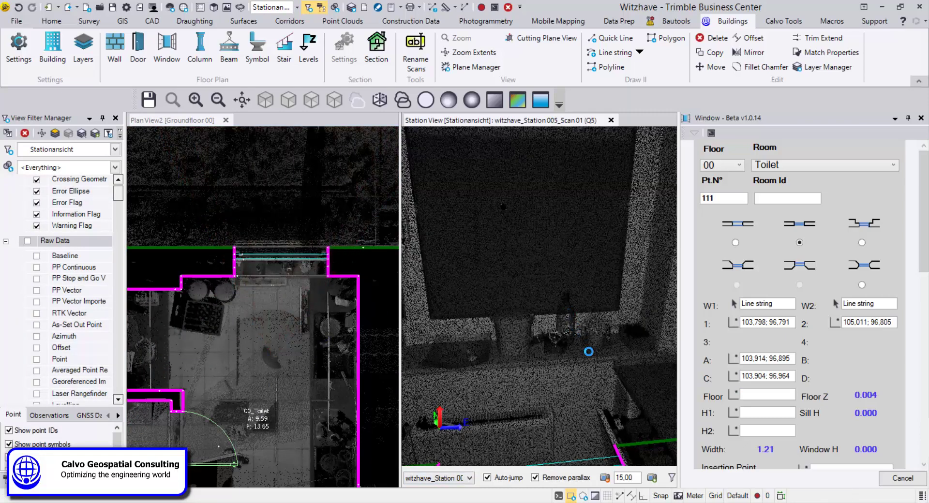
pyautogui.moveTo(594, 376); pyautogui.dragTo(544, 298)
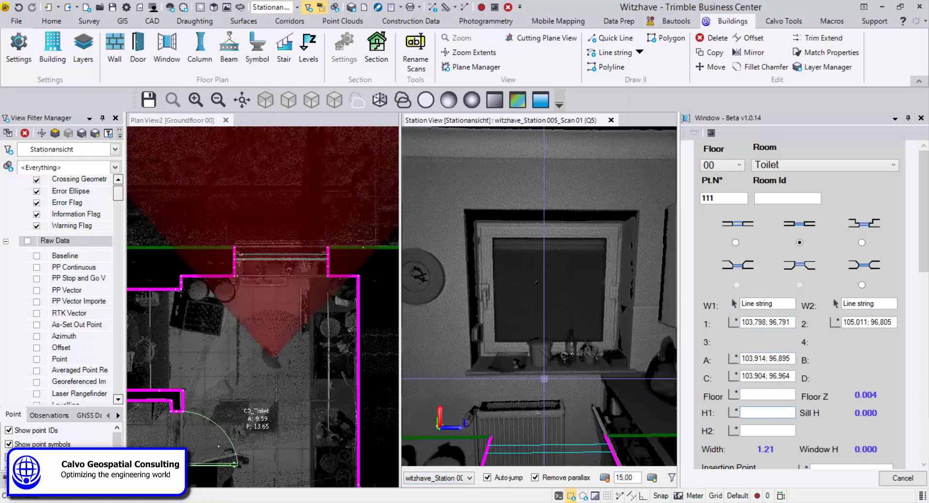
pyautogui.click(481, 366)
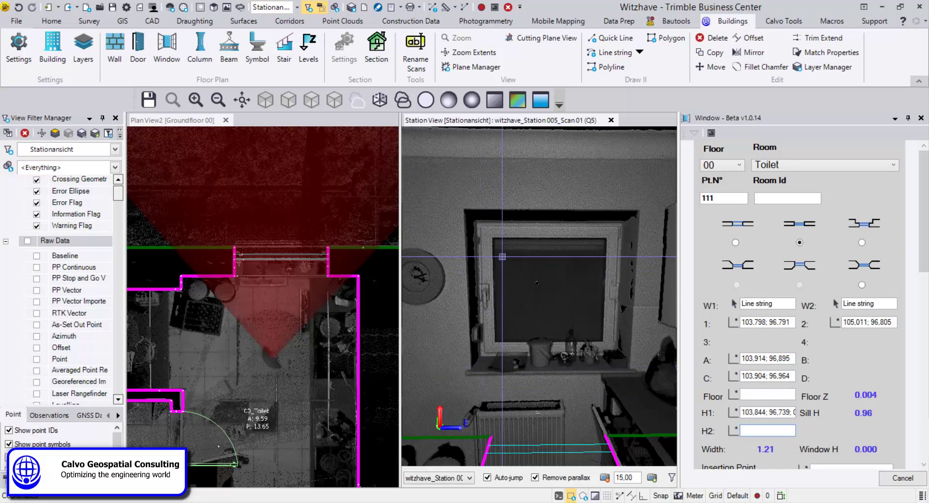
pyautogui.click(511, 212)
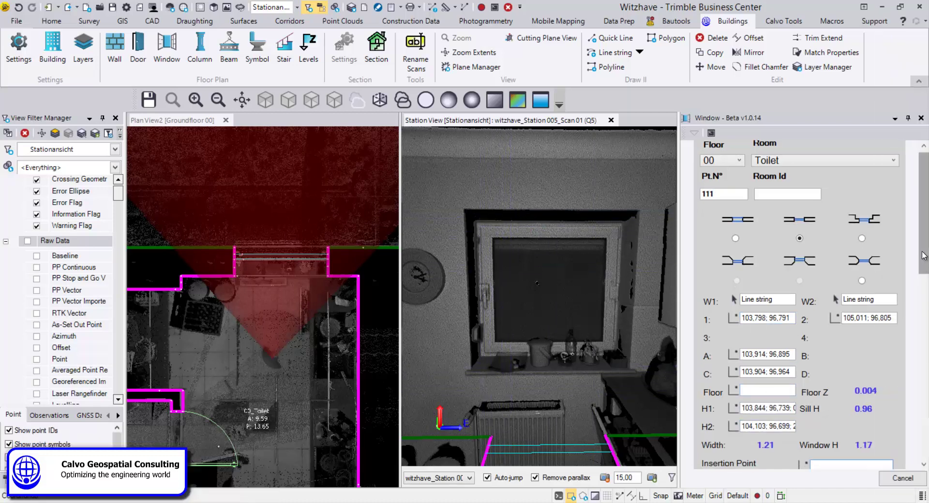
# Step: Place the toilet window's size label in the plan
pyautogui.moveTo(928, 261); pyautogui.dragTo(927, 296)
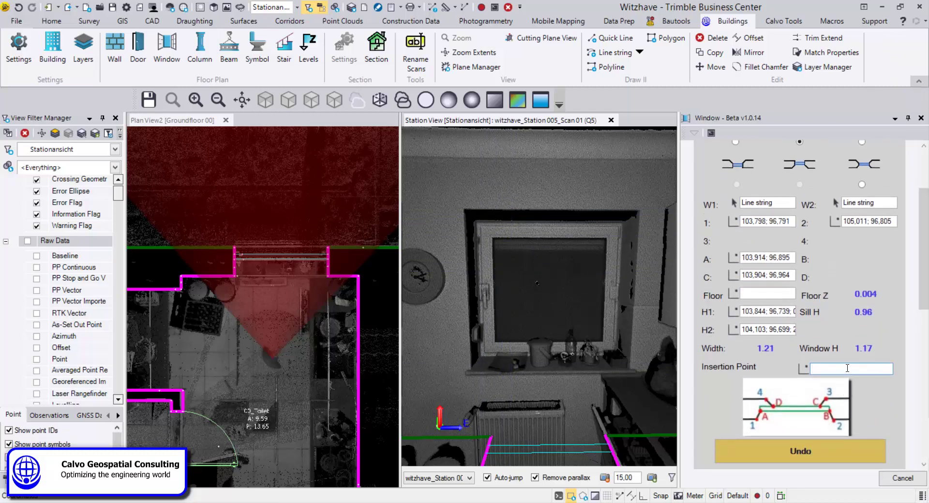
pyautogui.click(287, 332)
pyautogui.scroll(4, 288, 310)
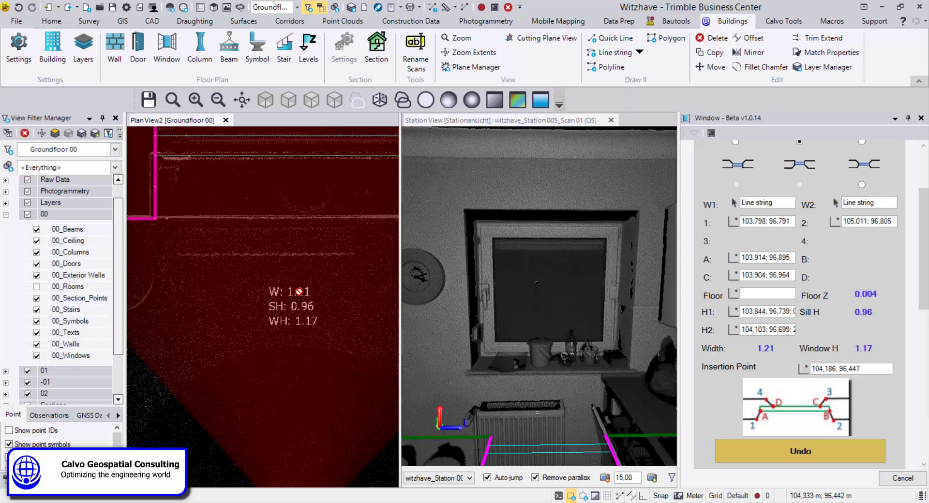
pyautogui.scroll(-4, 295, 372)
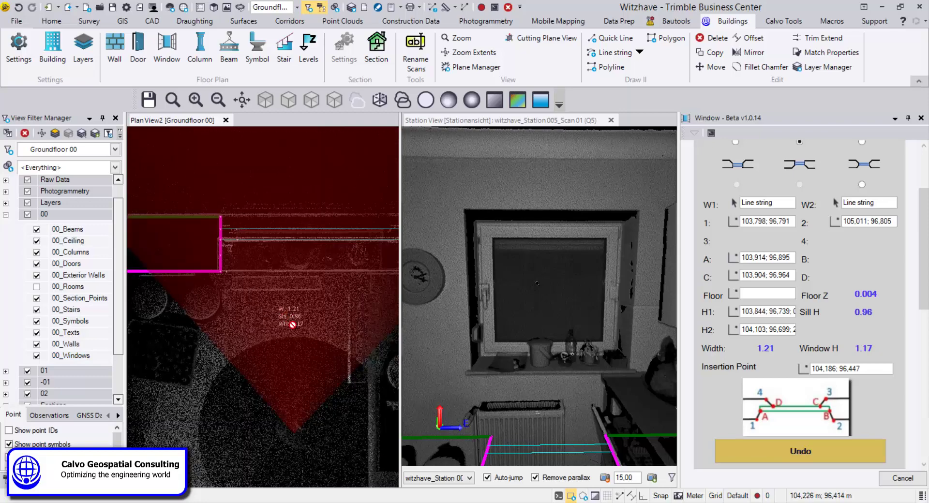
pyautogui.moveTo(296, 372); pyautogui.dragTo(296, 221, button='middle')
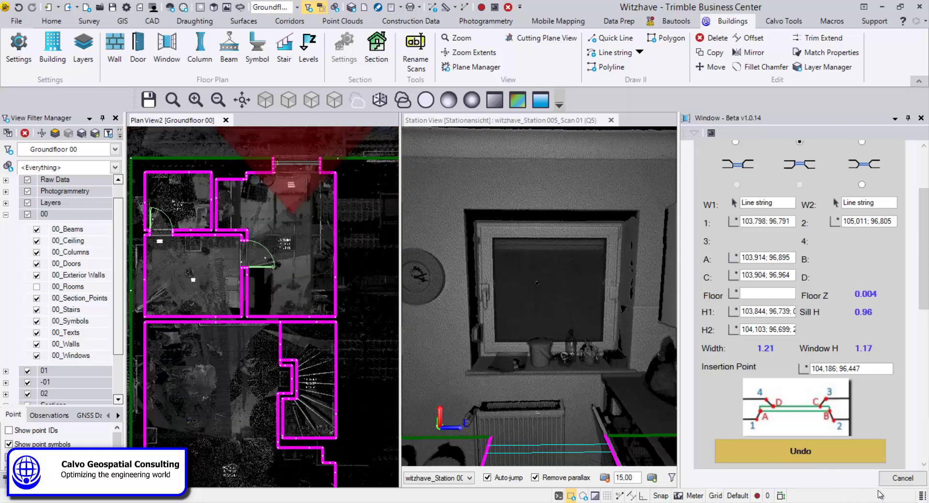
# Step: Close the Window tool and select the lower room's boundary for the beams
pyautogui.click(902, 478)
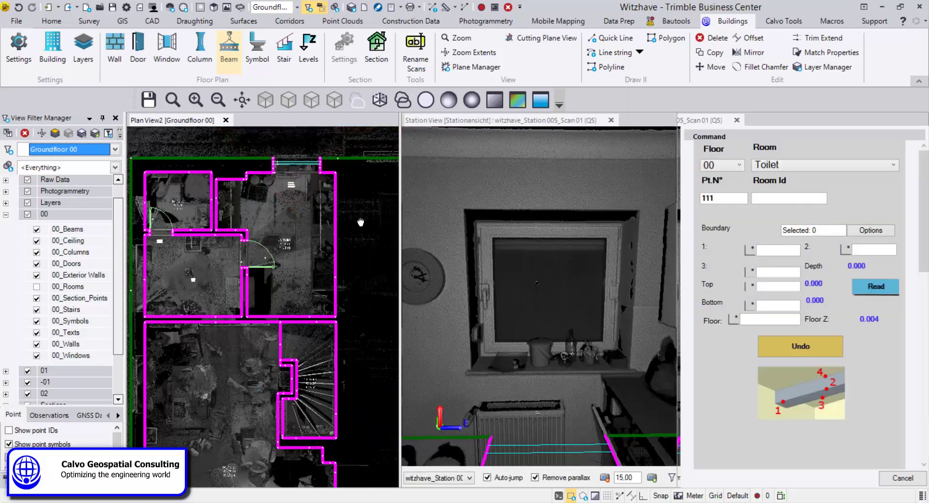
pyautogui.moveTo(261, 381); pyautogui.dragTo(360, 223, button='middle')
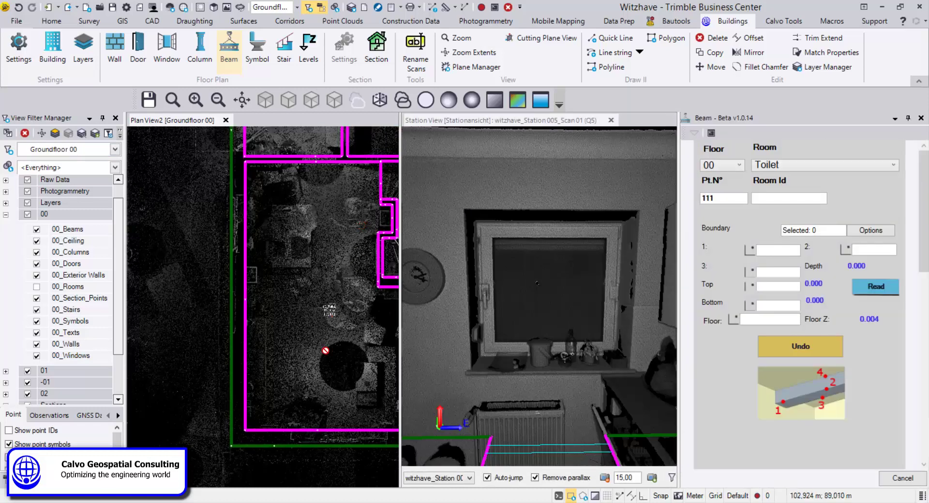
pyautogui.moveTo(324, 350); pyautogui.dragTo(245, 304, button='middle')
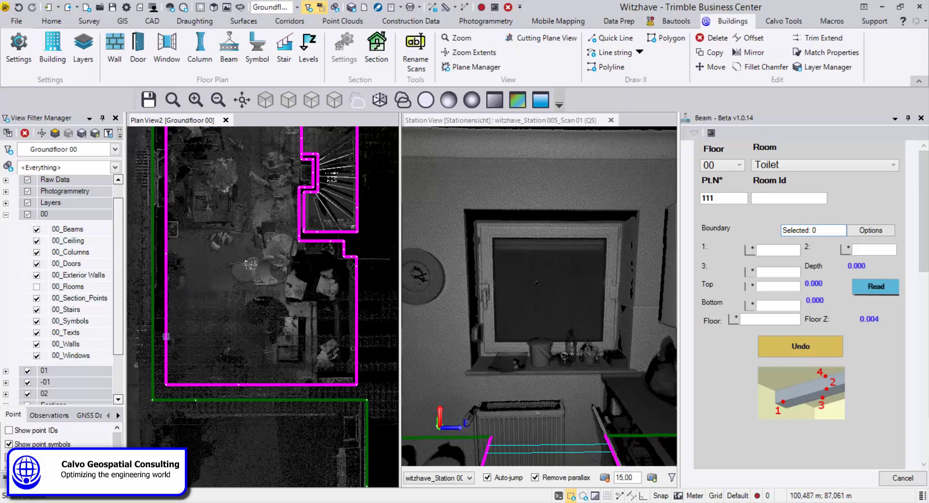
pyautogui.click(166, 337)
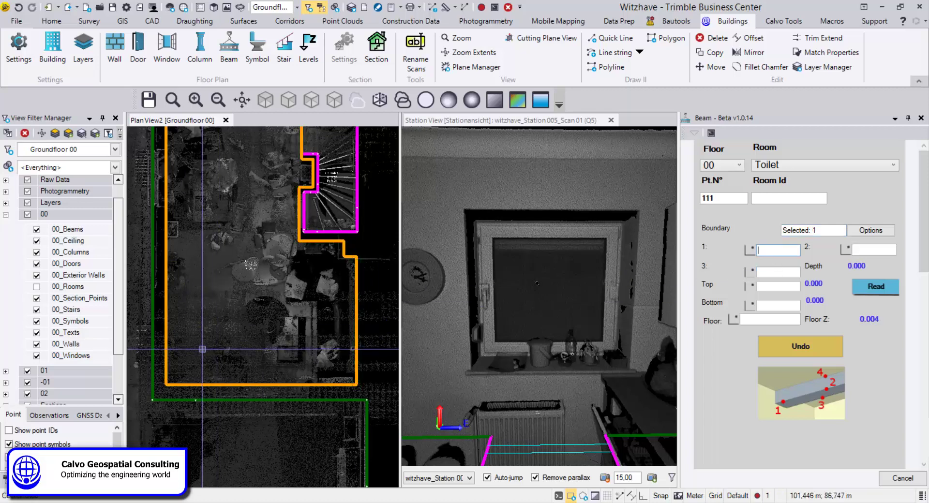
# Step: Pick end and width points for the parallel beams across the room beside the stairs
pyautogui.click(241, 347)
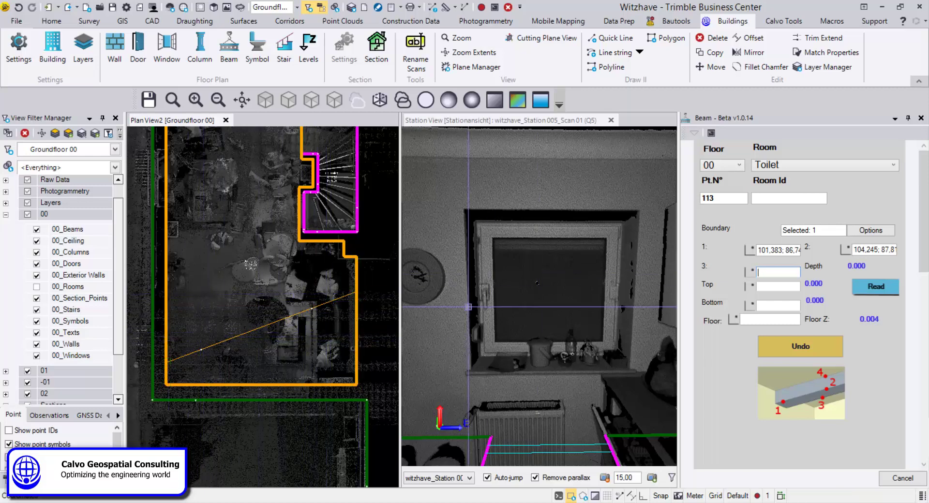
pyautogui.scroll(1, 214, 325)
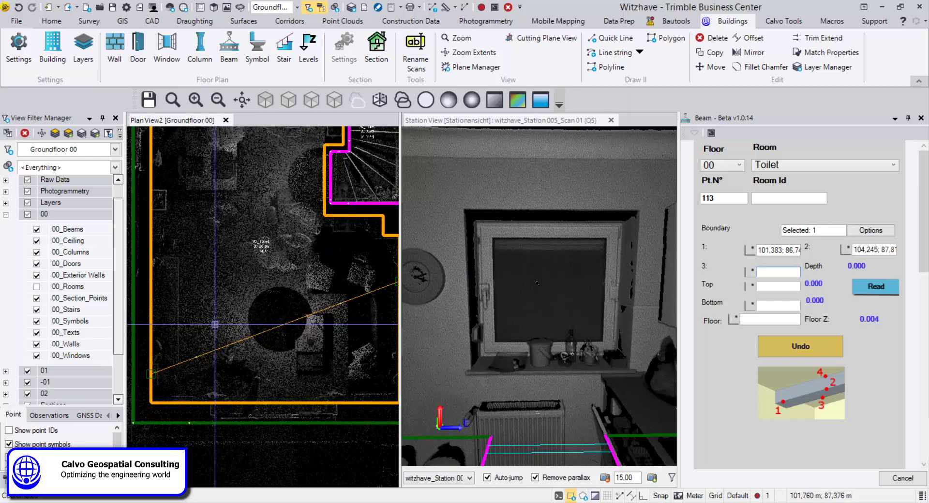
pyautogui.scroll(-1, 266, 314)
pyautogui.moveTo(267, 313); pyautogui.dragTo(271, 332, button='middle')
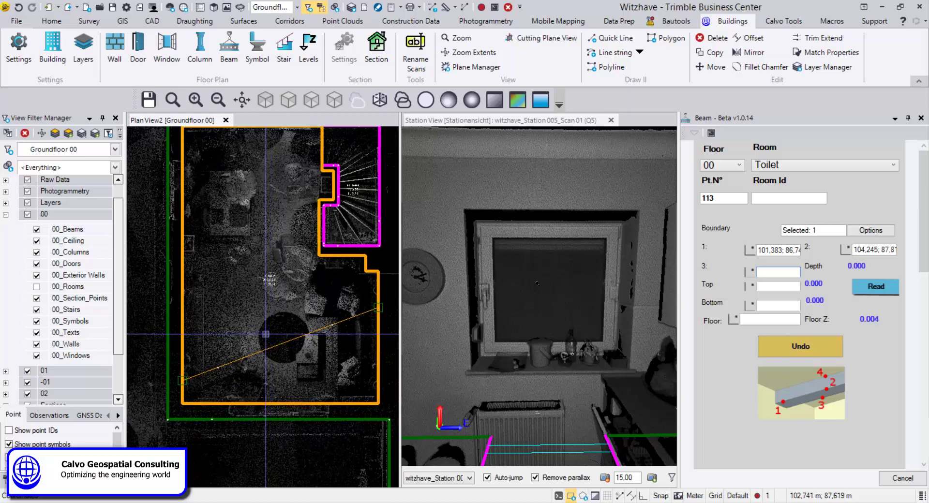
pyautogui.scroll(2, 203, 300)
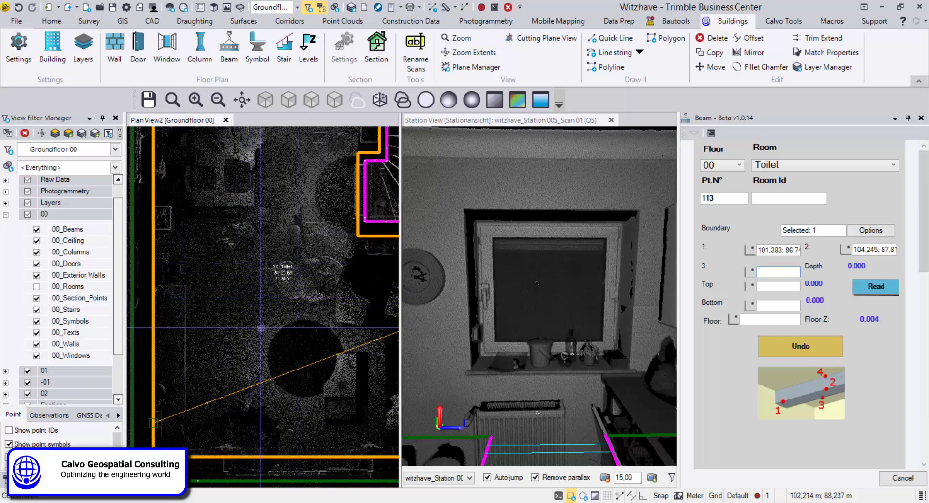
pyautogui.click(258, 385)
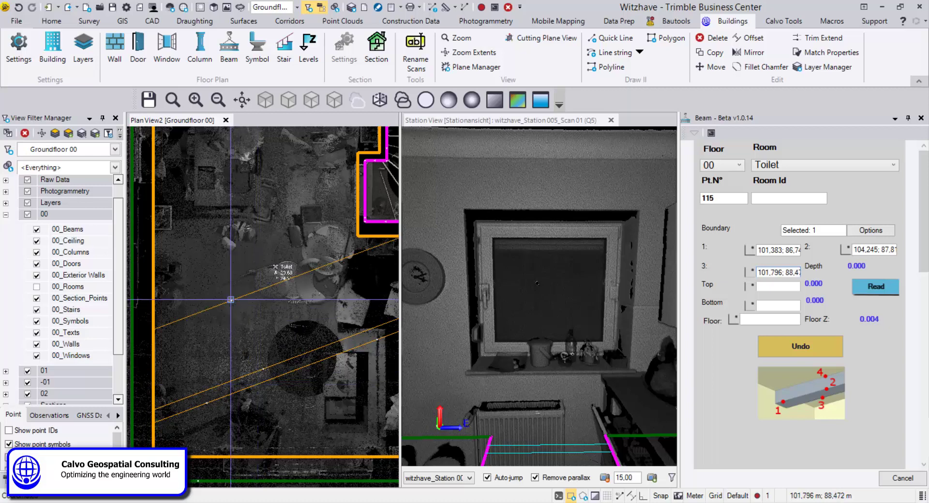
pyautogui.moveTo(226, 254); pyautogui.dragTo(245, 372, button='middle')
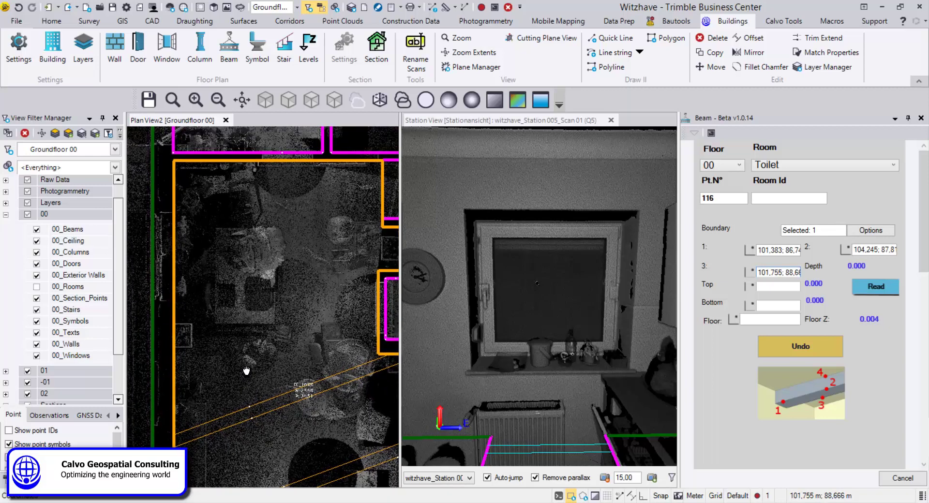
pyautogui.click(229, 274)
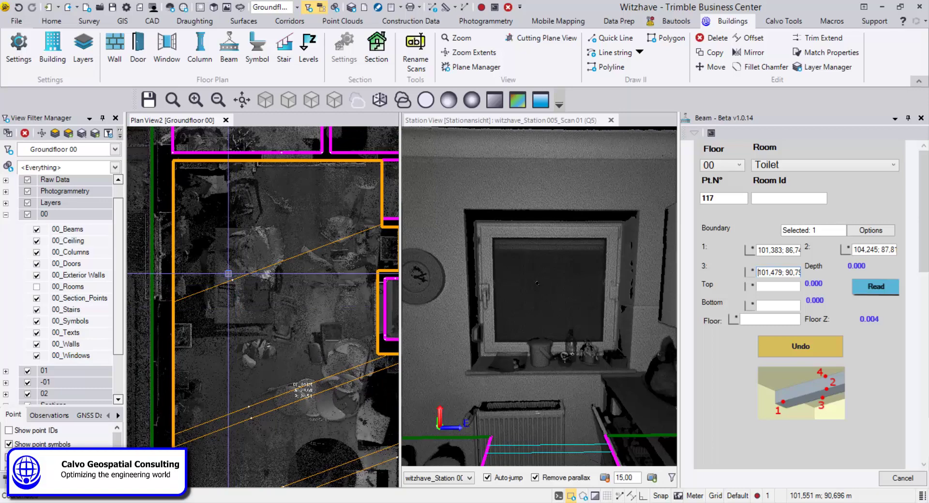
pyautogui.scroll(-3, 257, 262)
pyautogui.moveTo(261, 270); pyautogui.dragTo(232, 224, button='middle')
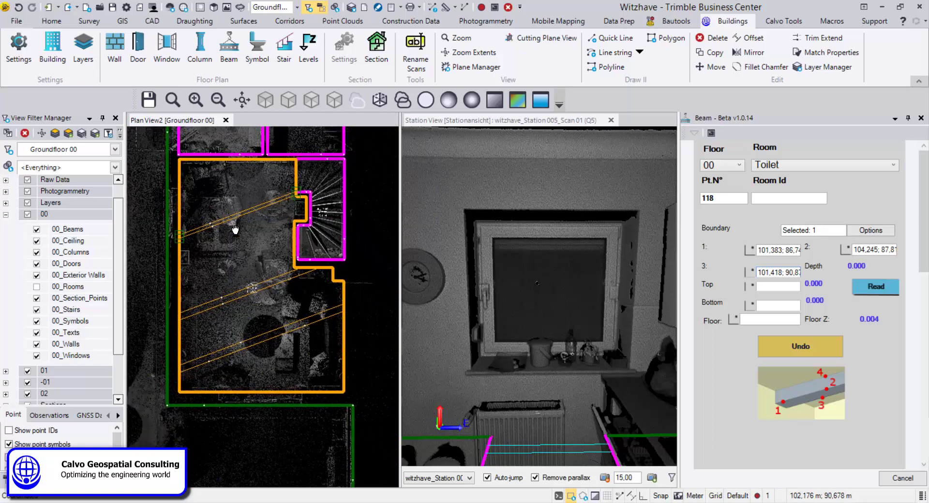
pyautogui.scroll(2, 229, 222)
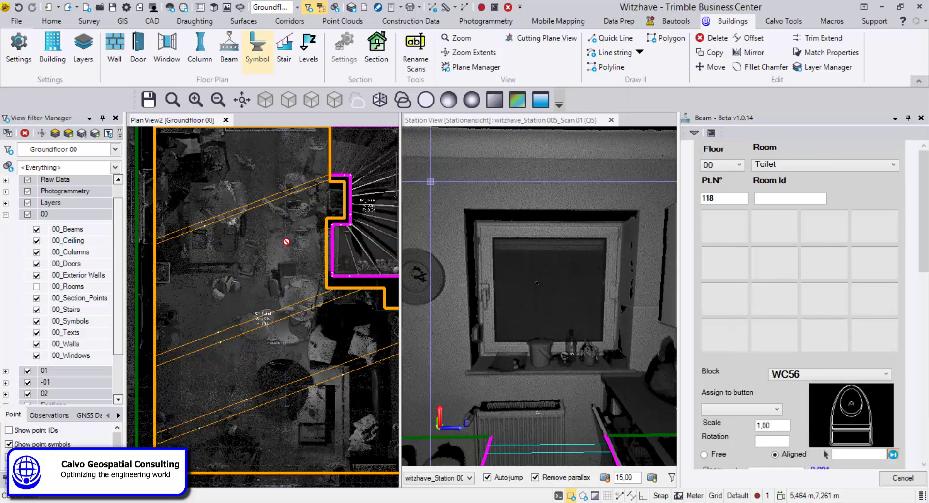
# Step: Assign the WC1 toilet block to symbol palette button 1
pyautogui.scroll(-2, 298, 270)
pyautogui.moveTo(301, 281); pyautogui.dragTo(293, 427, button='middle')
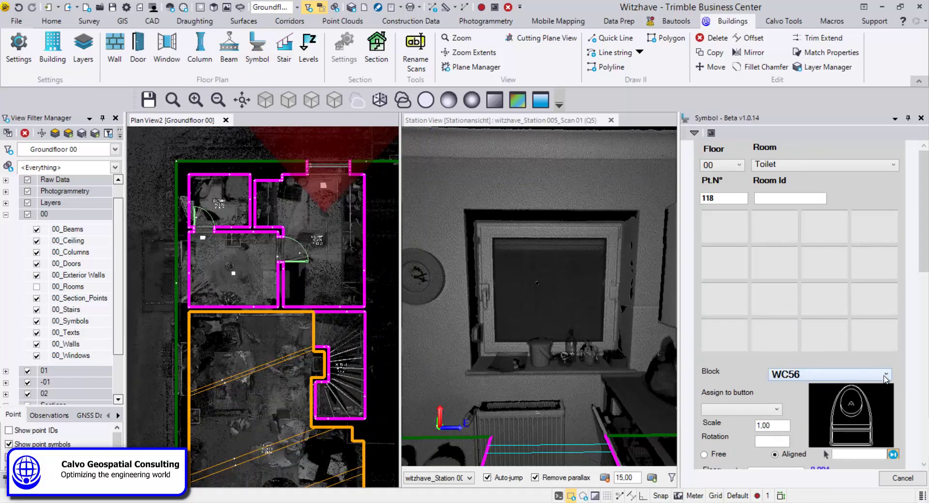
pyautogui.click(886, 379)
pyautogui.scroll(10, 895, 291)
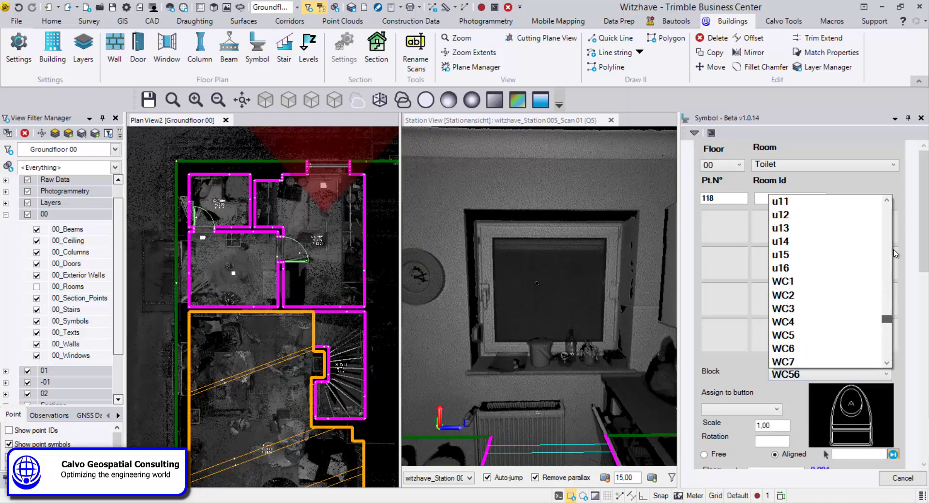
pyautogui.scroll(10, 894, 227)
pyautogui.moveTo(901, 211); pyautogui.dragTo(899, 325)
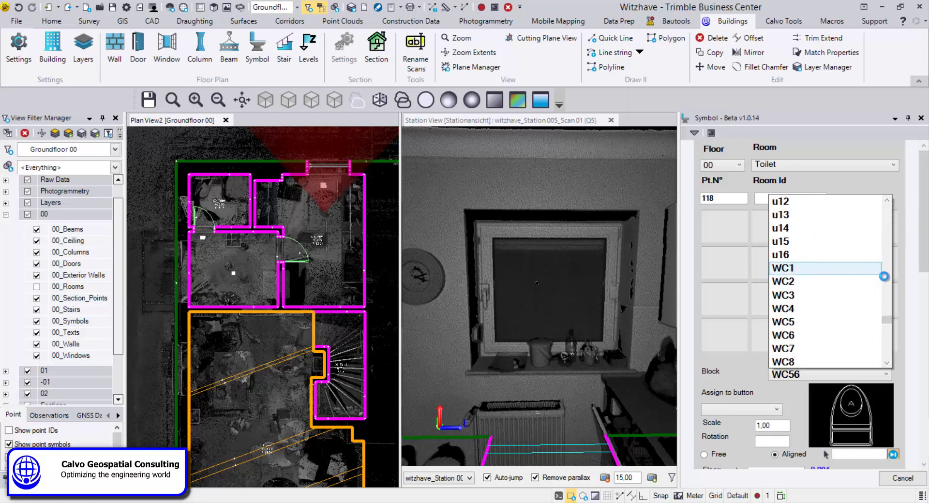
pyautogui.click(874, 268)
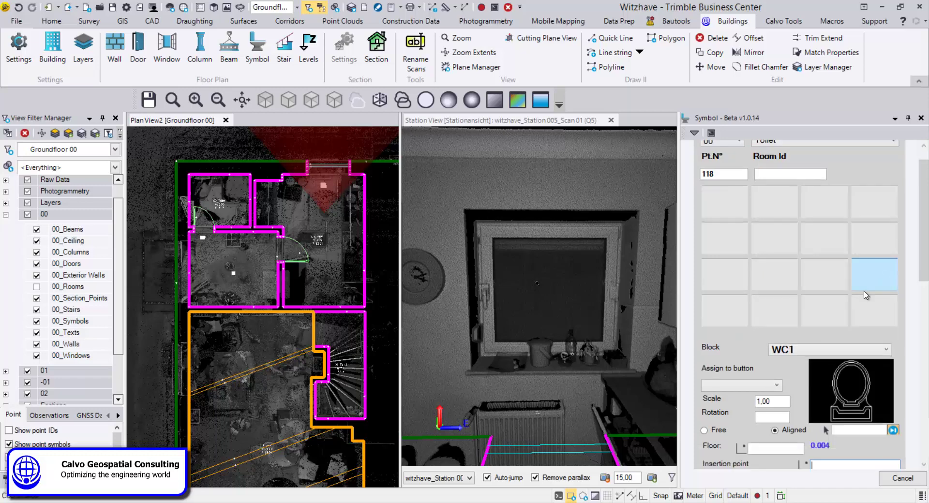
pyautogui.click(777, 387)
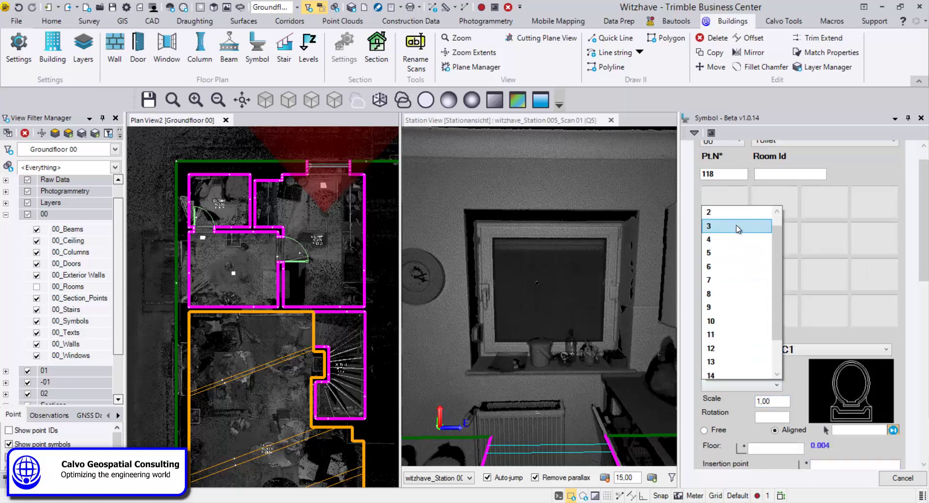
pyautogui.click(724, 210)
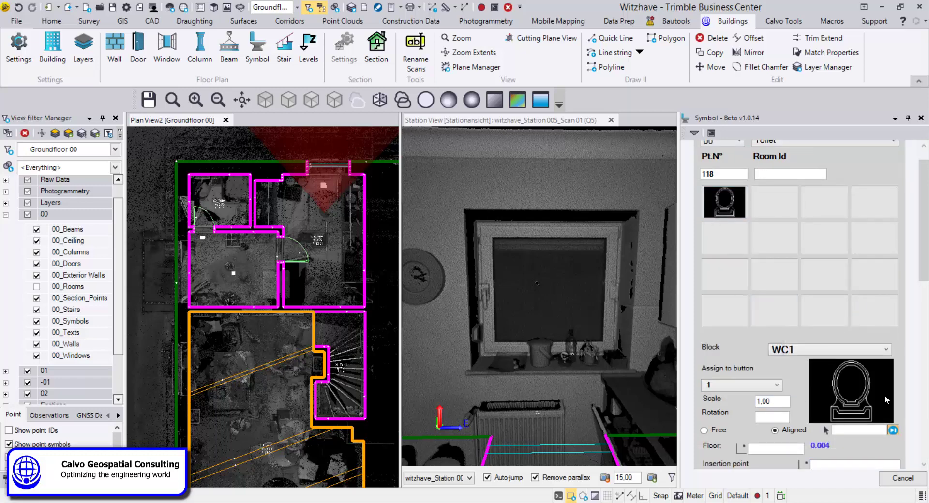
# Step: Assign the s1 washbasin block to symbol palette button 2
pyautogui.click(886, 349)
pyautogui.scroll(-1, 854, 287)
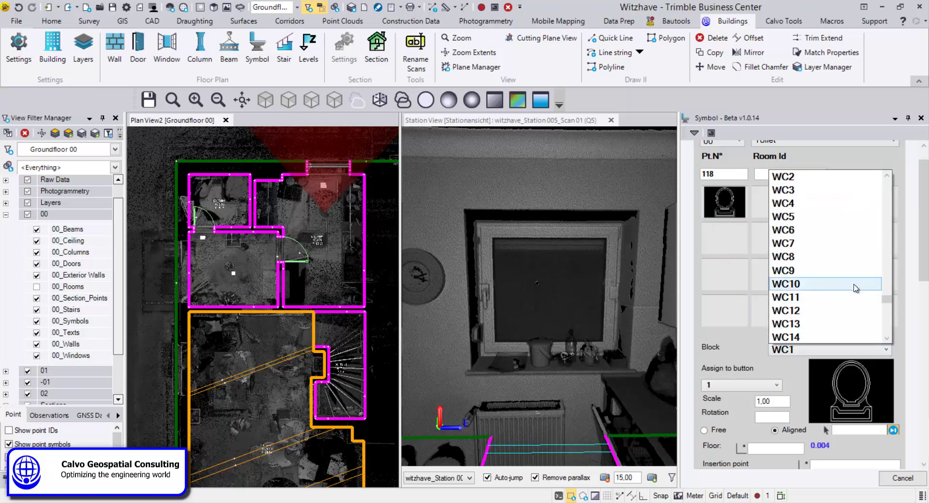
pyautogui.scroll(-5, 852, 285)
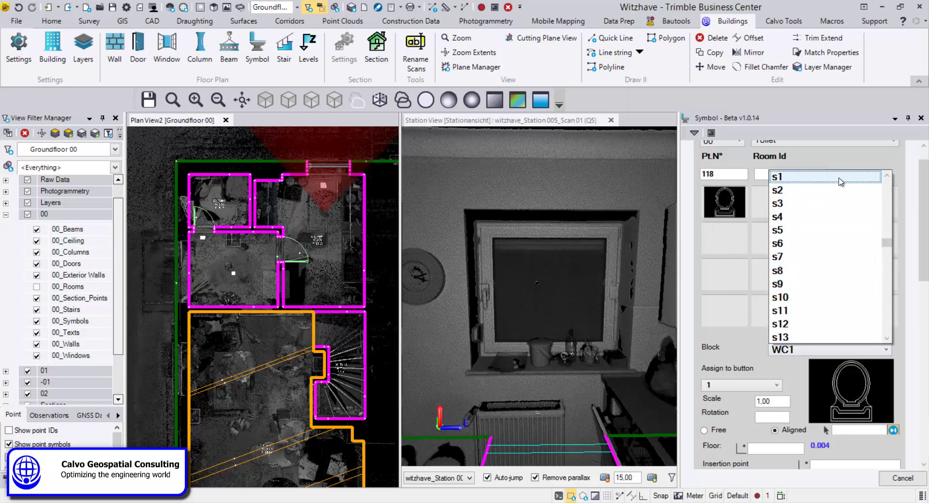
pyautogui.click(840, 177)
pyautogui.click(775, 385)
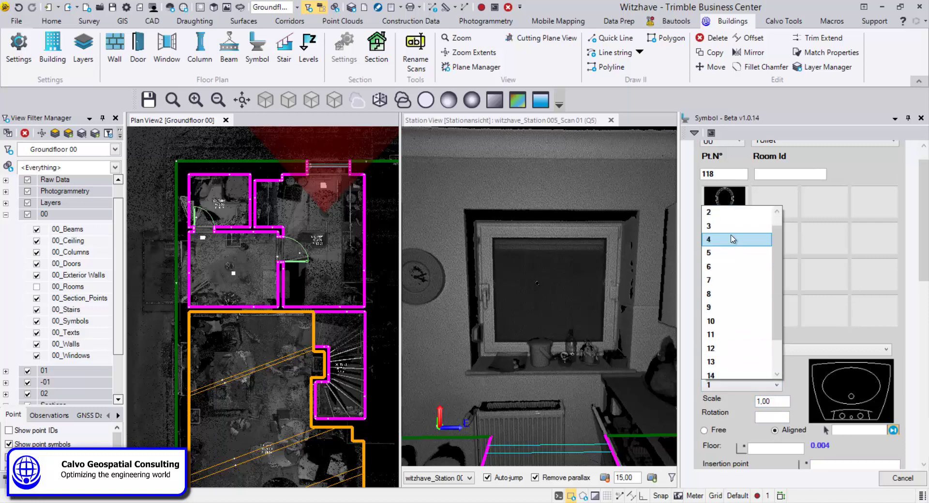
pyautogui.click(743, 241)
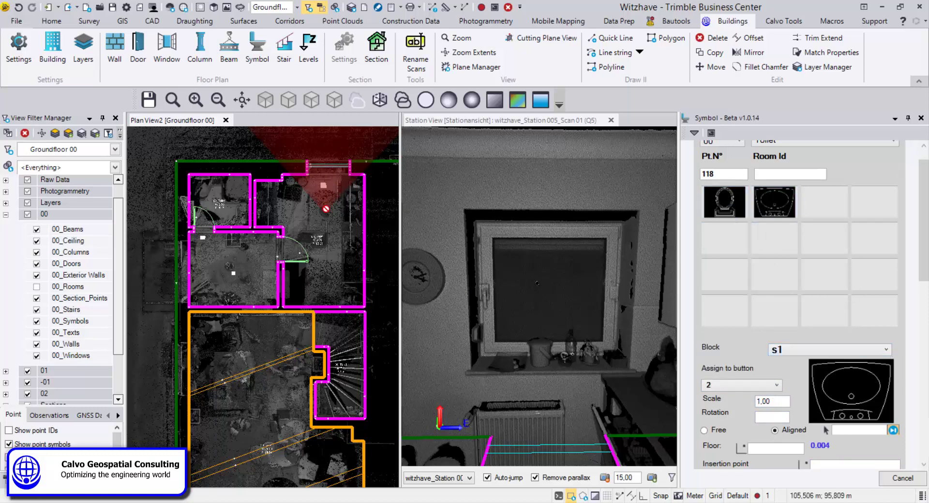
# Step: Close Station View and place the s1 washbasin aligned to the 00_Toilet's right wall
pyautogui.scroll(5, 278, 280)
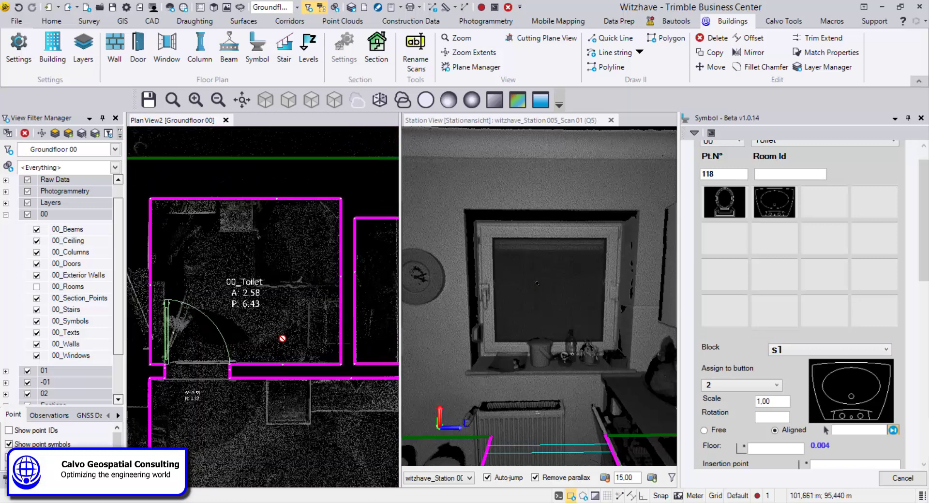
pyautogui.click(612, 121)
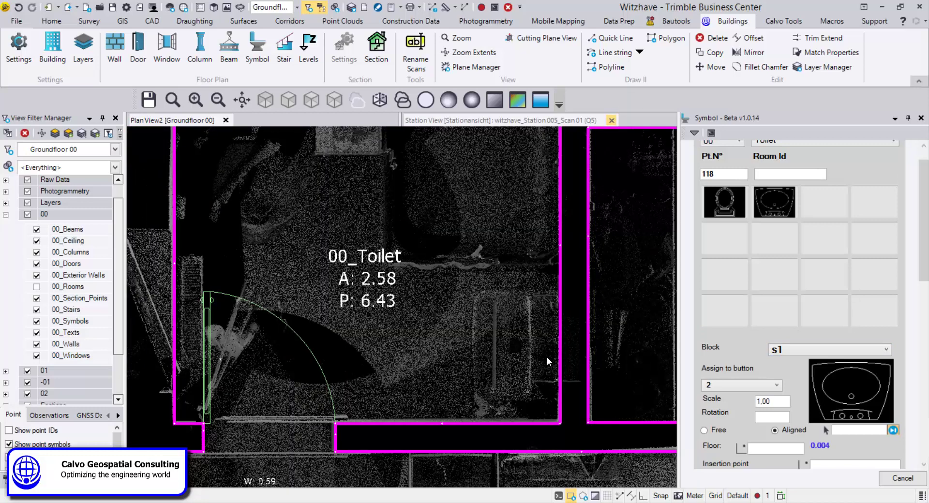
pyautogui.moveTo(530, 372); pyautogui.dragTo(510, 405, button='middle')
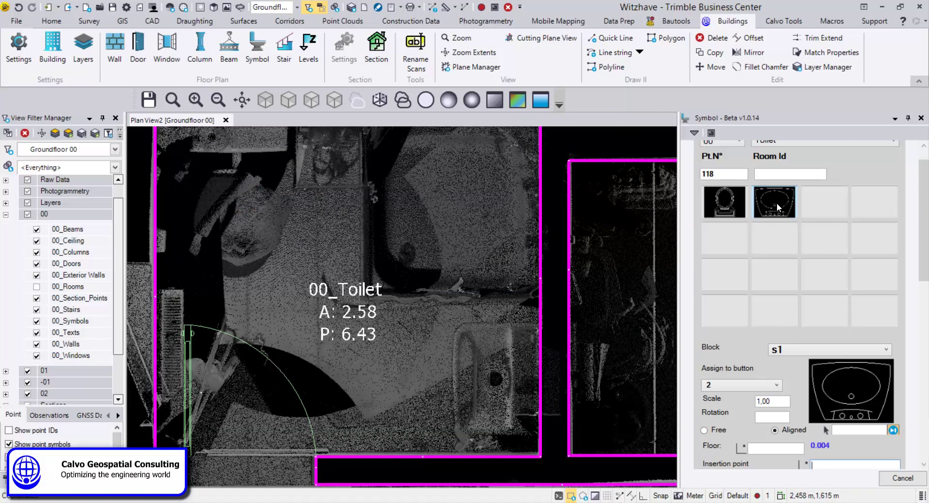
pyautogui.moveTo(922, 216); pyautogui.dragTo(923, 266)
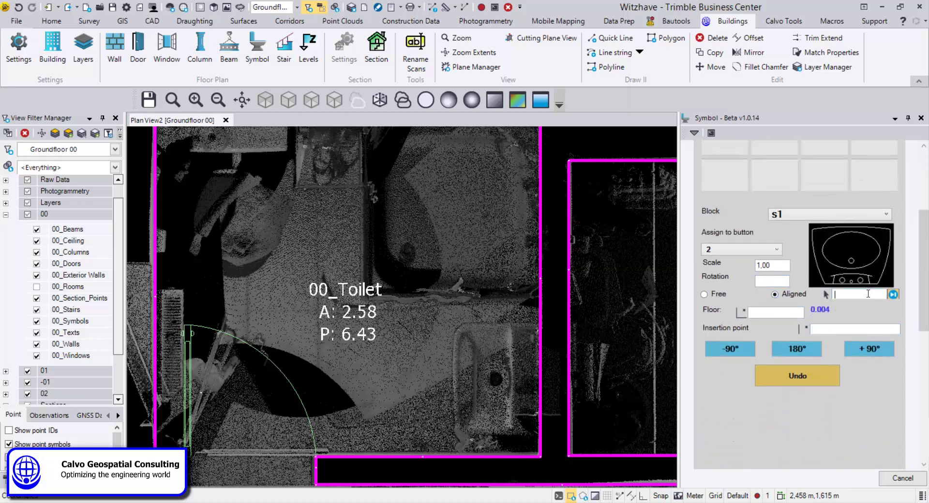
pyautogui.click(540, 363)
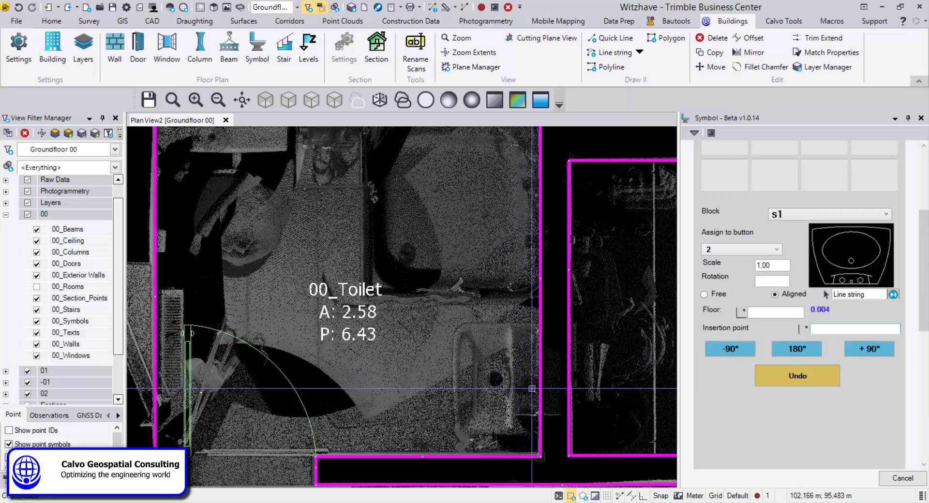
pyautogui.click(420, 389)
# Step: Place the WC1 toilet in the top-left corner and rotate it so the tank meets the top wall
pyautogui.scroll(-3, 420, 389)
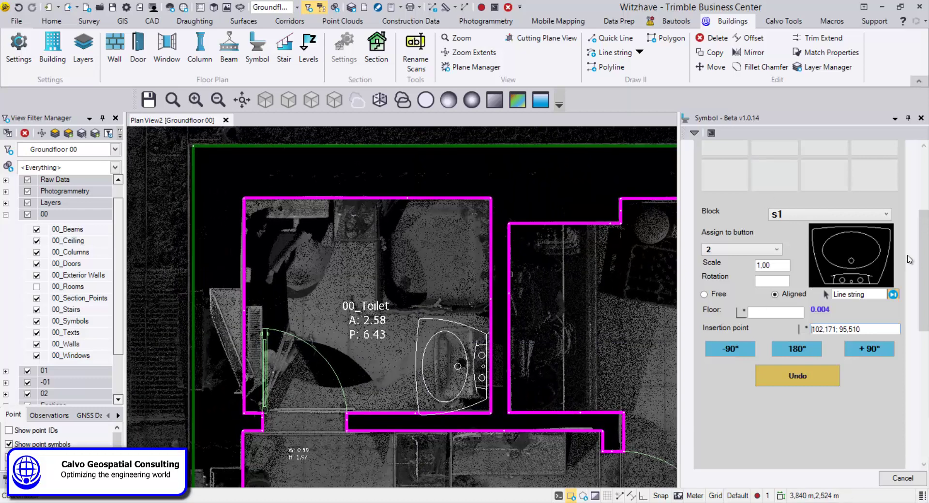
pyautogui.scroll(3, 924, 206)
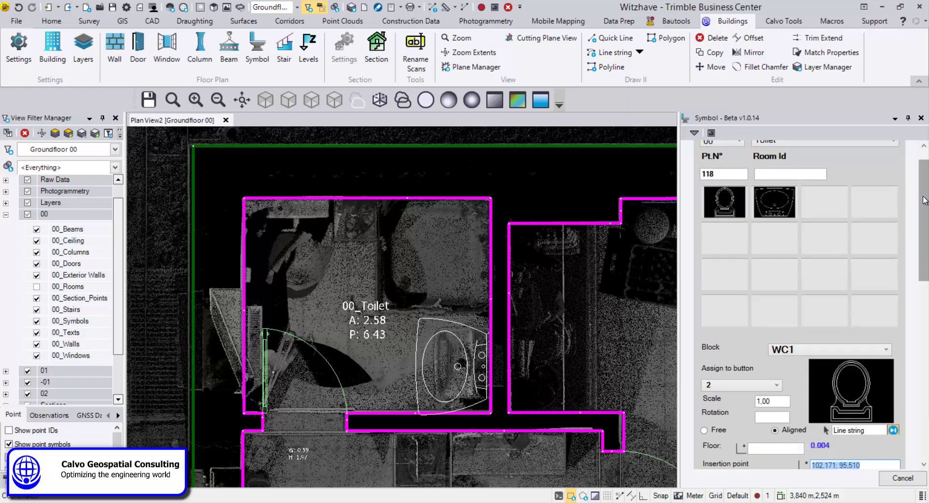
pyautogui.moveTo(924, 200); pyautogui.dragTo(926, 215)
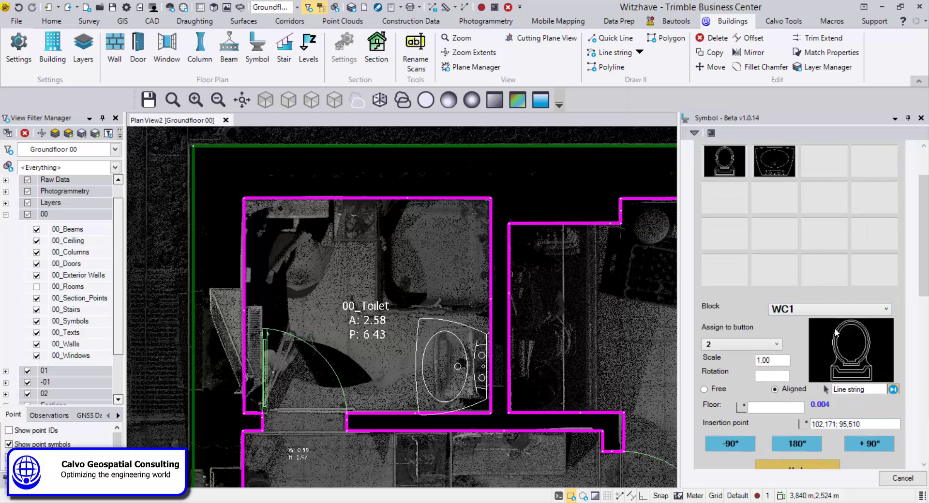
pyautogui.click(879, 312)
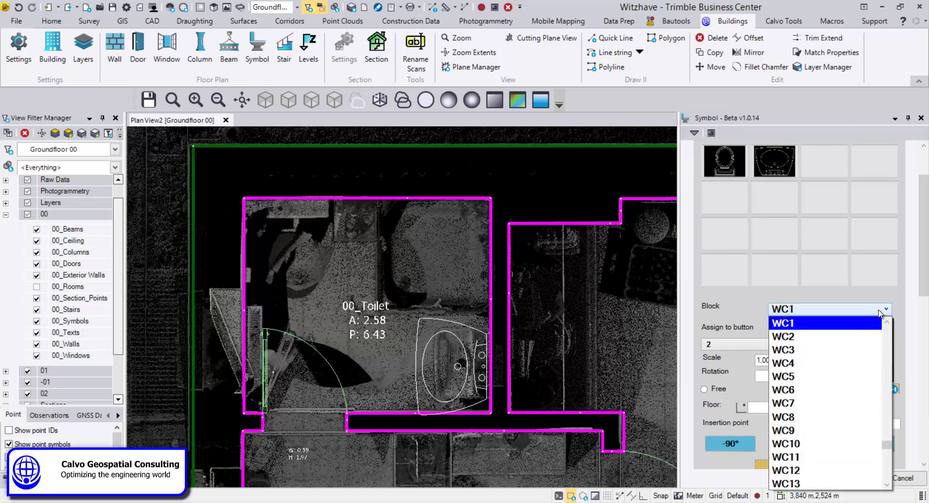
pyautogui.click(833, 323)
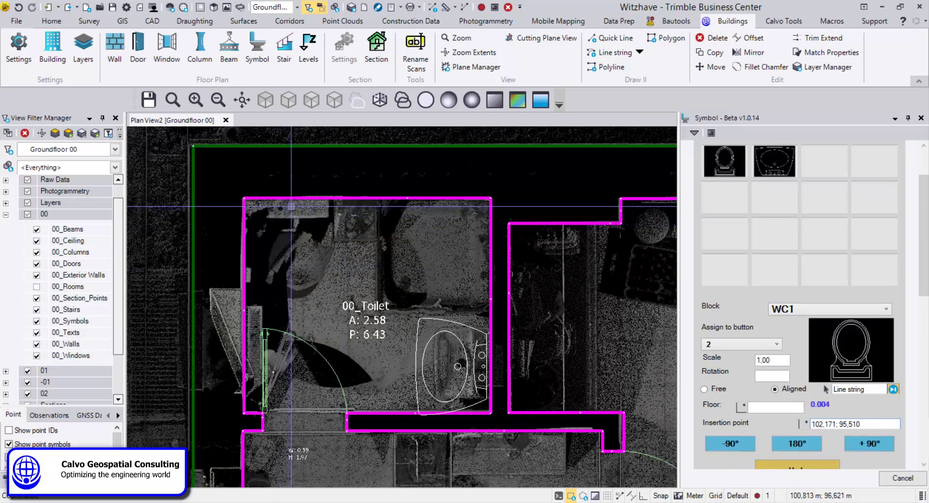
pyautogui.click(291, 206)
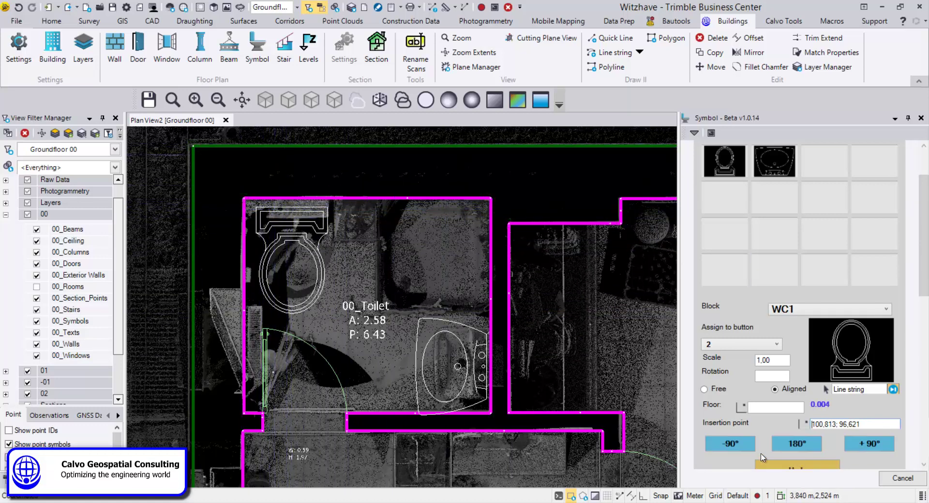
pyautogui.click(806, 446)
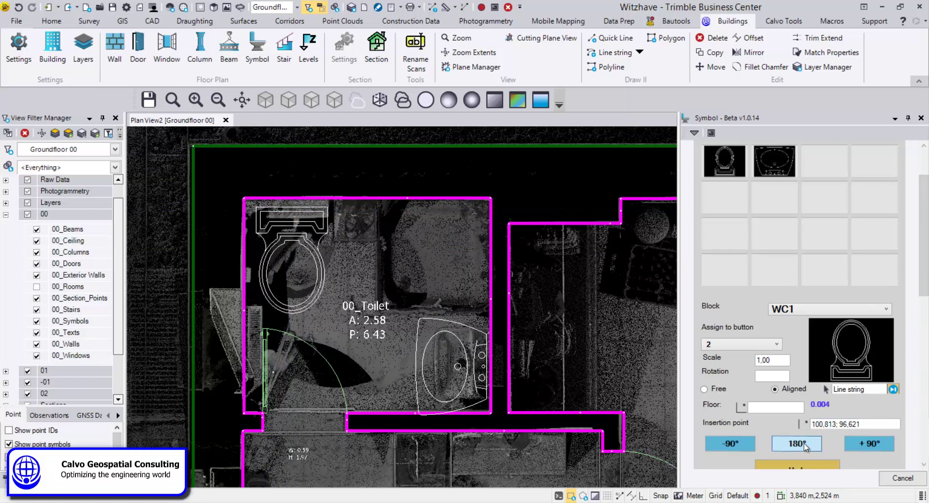
pyautogui.click(806, 445)
pyautogui.click(739, 444)
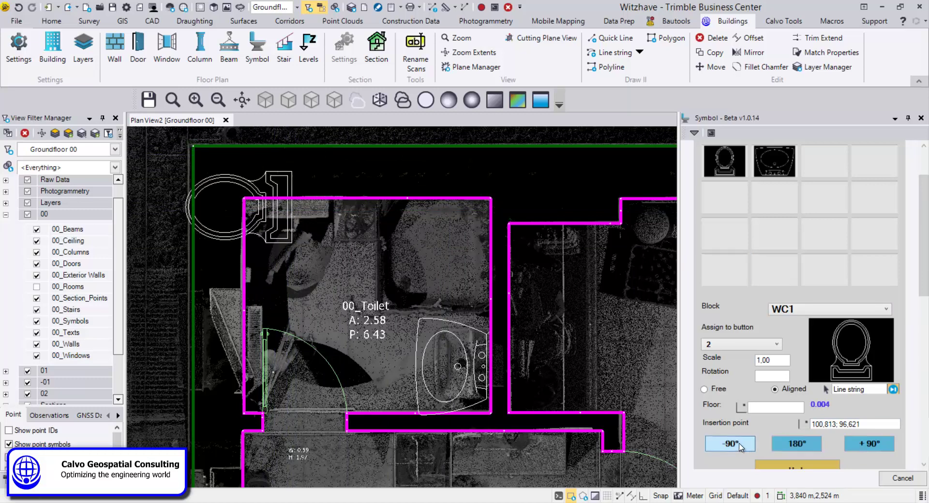
pyautogui.click(740, 444)
pyautogui.click(741, 444)
pyautogui.click(743, 444)
pyautogui.click(744, 444)
pyautogui.click(745, 446)
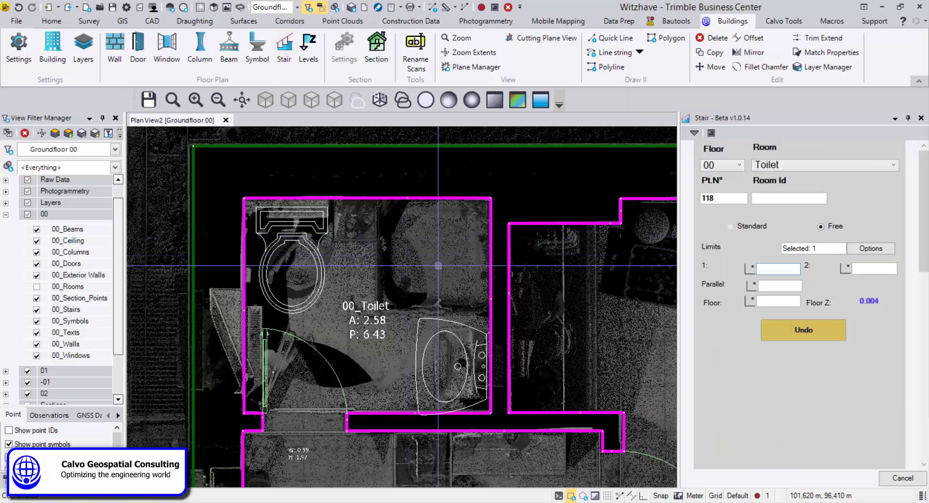
# Step: Select the winding stairwell's room outline as the Stair tool's single limit
pyautogui.scroll(-2, 464, 306)
pyautogui.scroll(-1, 464, 307)
pyautogui.moveTo(445, 301); pyautogui.dragTo(238, 64, button='middle')
pyautogui.moveTo(414, 375); pyautogui.dragTo(373, 204, button='middle')
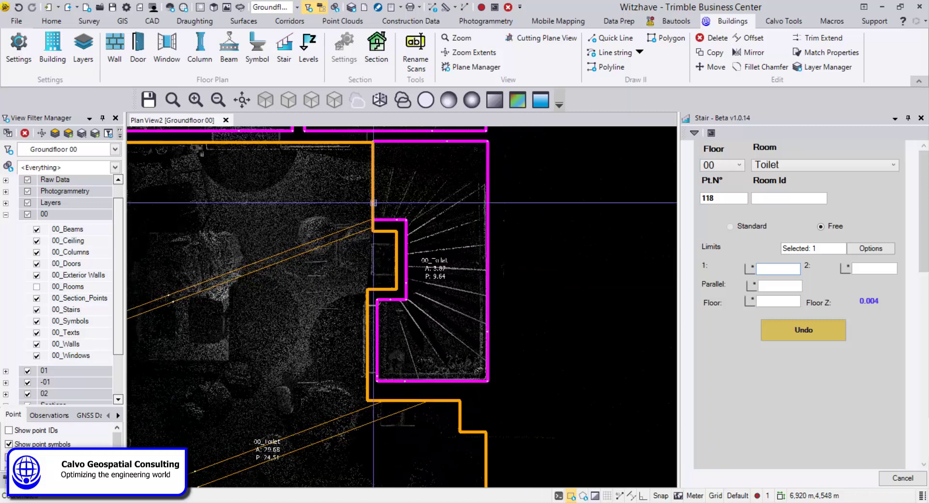
pyautogui.moveTo(422, 310); pyautogui.dragTo(372, 394, button='middle')
pyautogui.scroll(2, 389, 334)
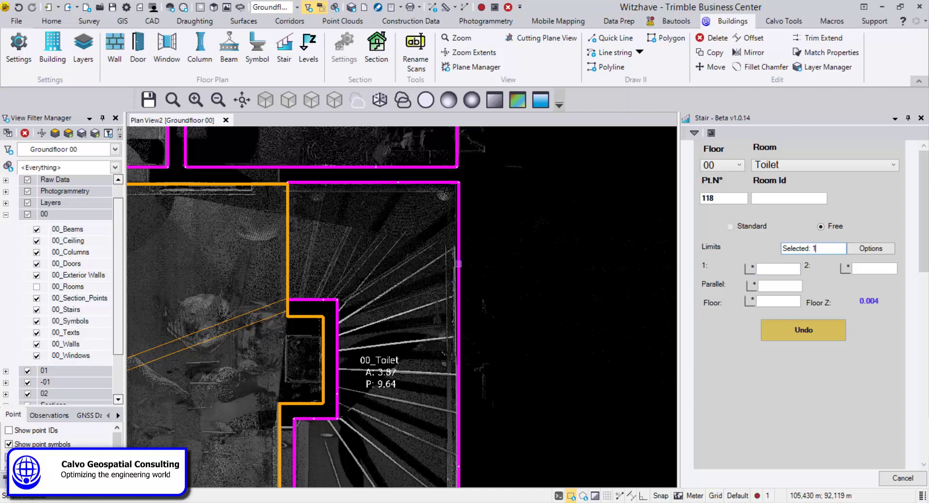
pyautogui.click(458, 264)
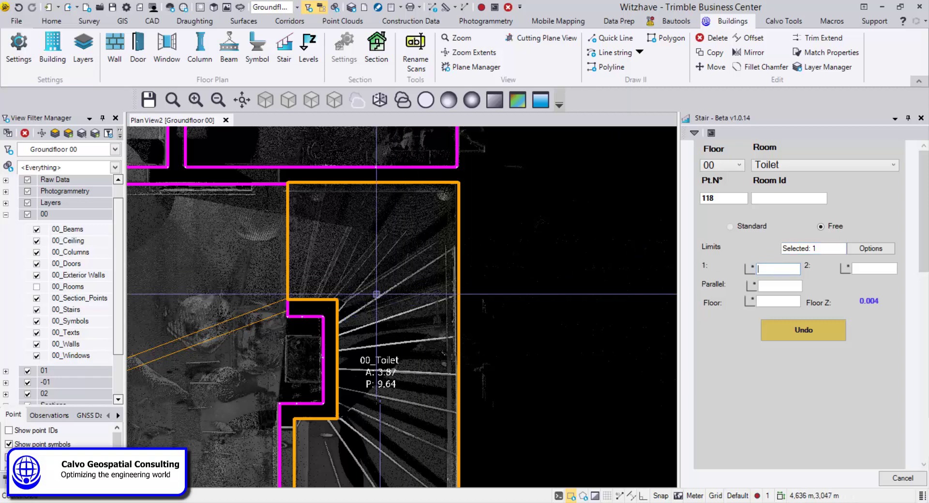
pyautogui.scroll(3, 285, 279)
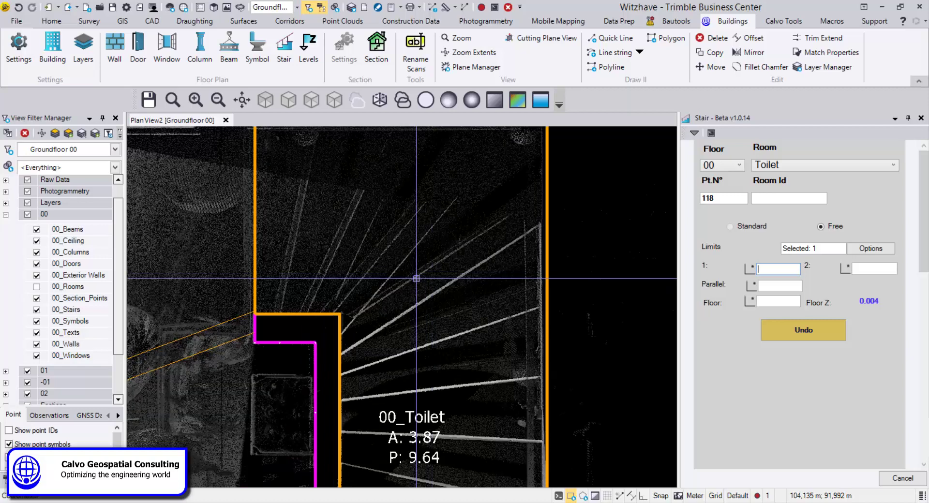
# Step: Define the stair limit line and parallel point, then trace three tread lines across the winding stair
pyautogui.click(286, 296)
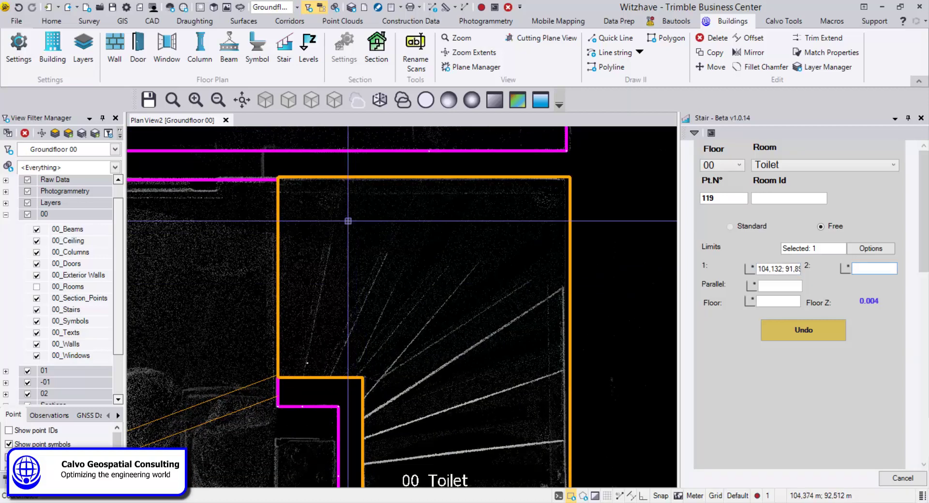
pyautogui.click(328, 272)
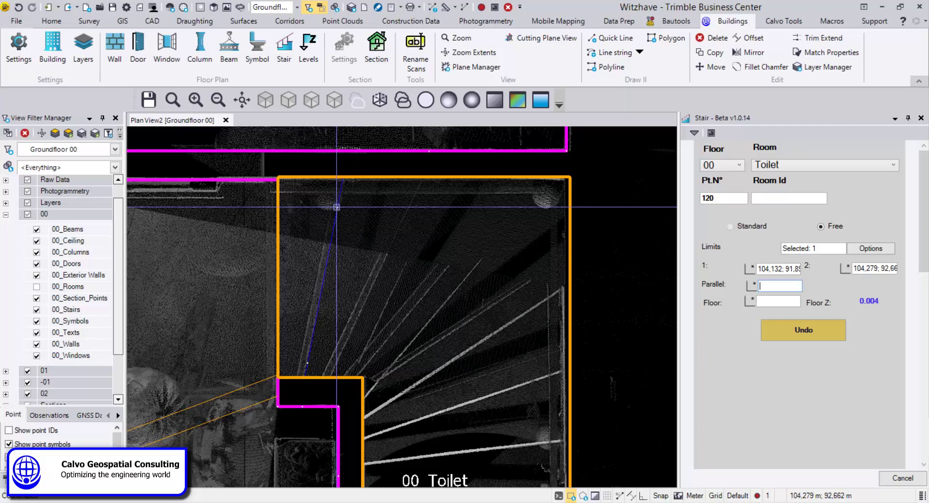
pyautogui.click(343, 358)
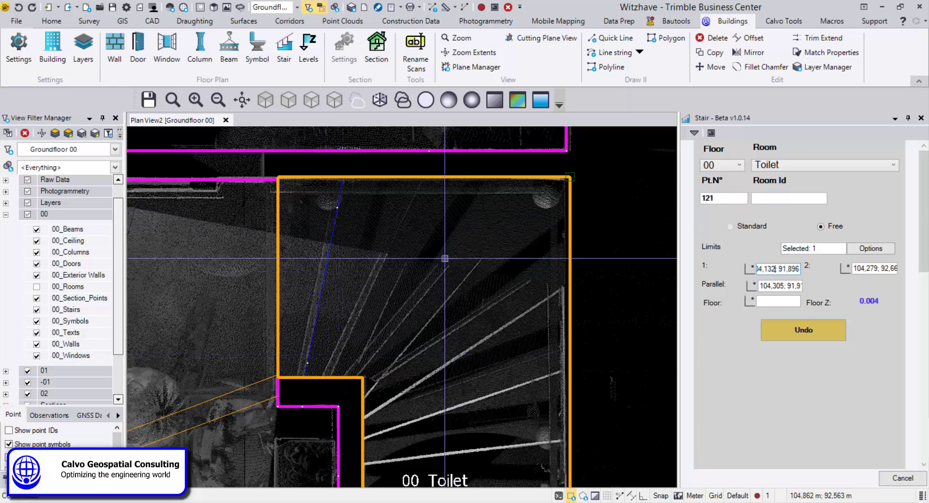
pyautogui.click(397, 239)
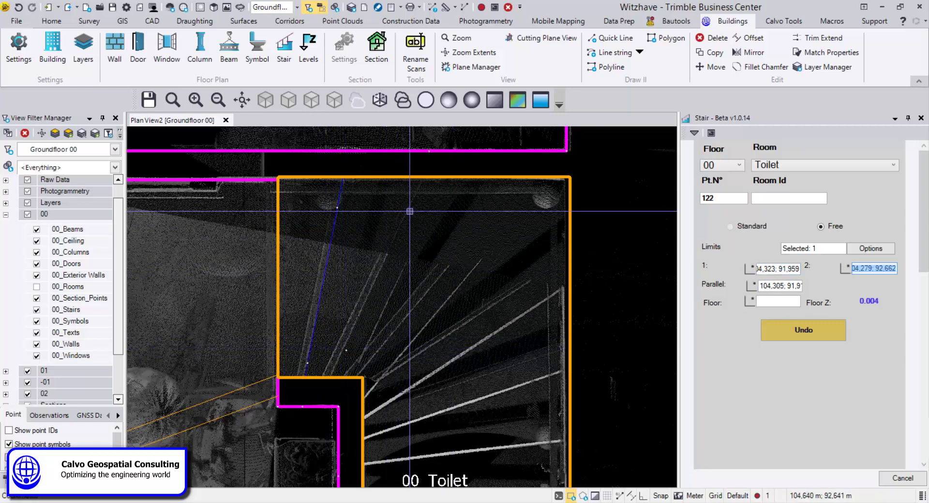
pyautogui.click(410, 212)
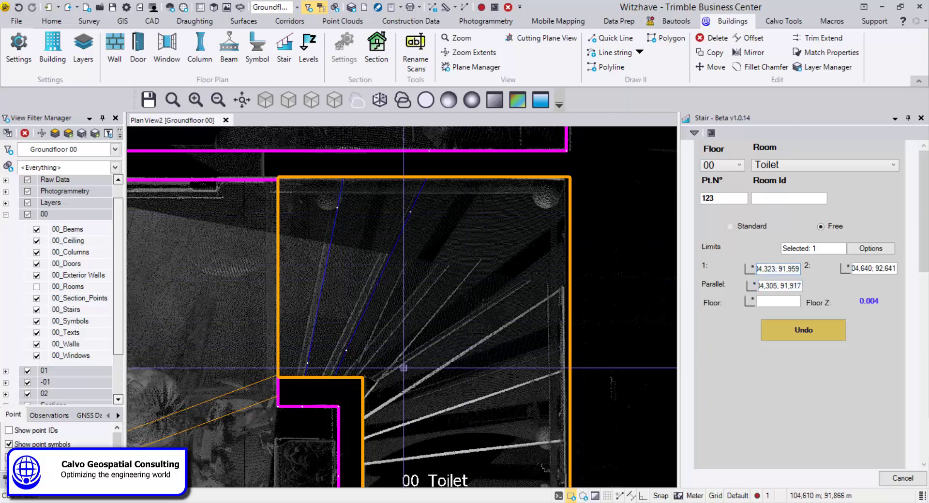
pyautogui.click(388, 370)
pyautogui.click(477, 268)
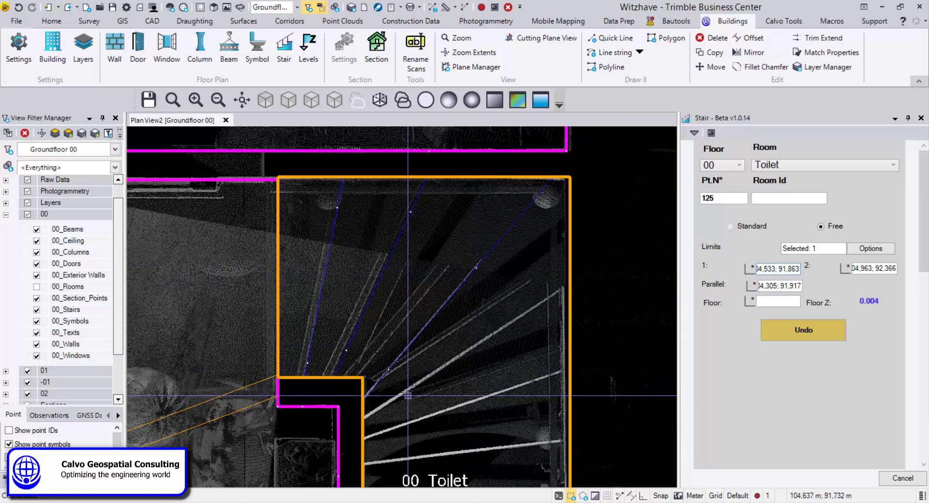
pyautogui.click(505, 332)
pyautogui.click(540, 312)
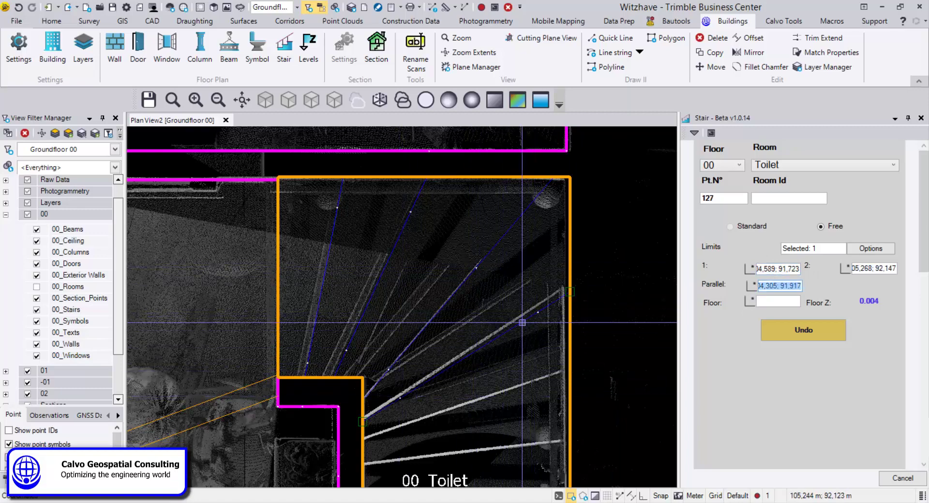
pyautogui.scroll(-2, 500, 356)
pyautogui.moveTo(499, 356); pyautogui.dragTo(427, 192, button='middle')
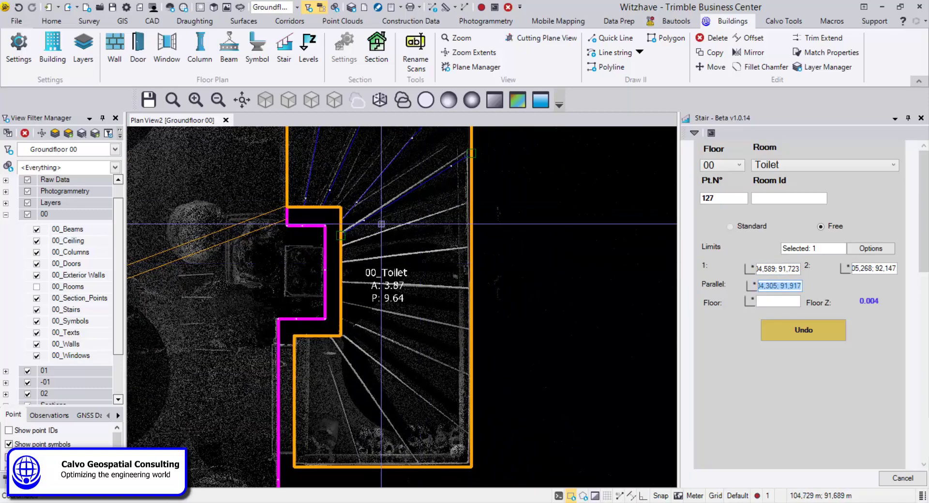
pyautogui.scroll(2, 368, 232)
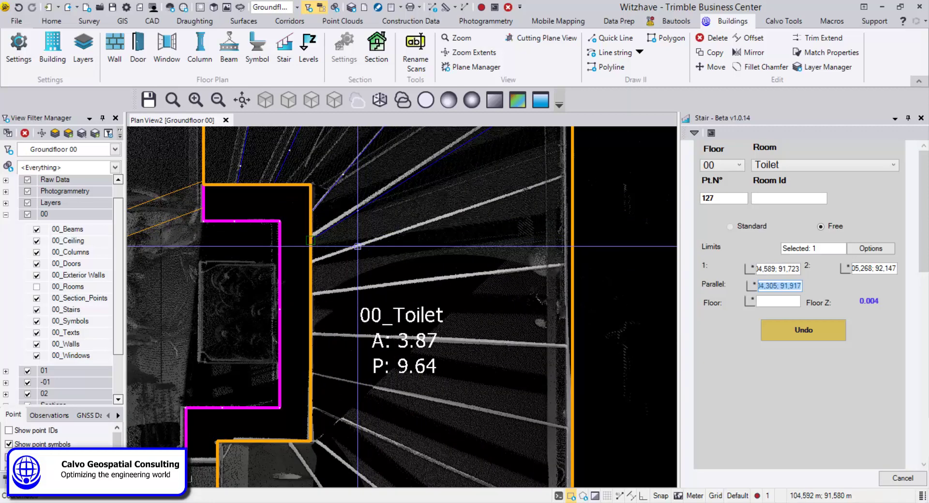
# Step: Repick the first limit, then add a new tread and four parallel treads further down the stair
pyautogui.click(779, 269)
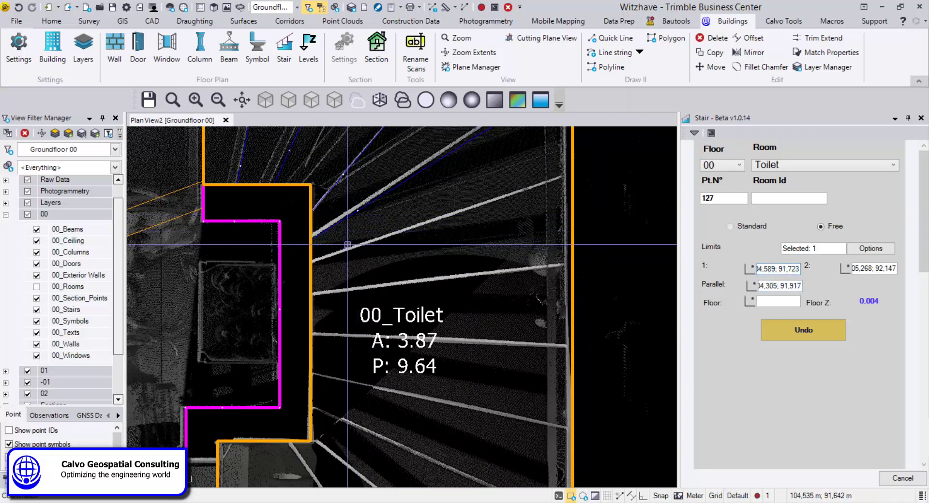
pyautogui.click(528, 256)
pyautogui.click(527, 235)
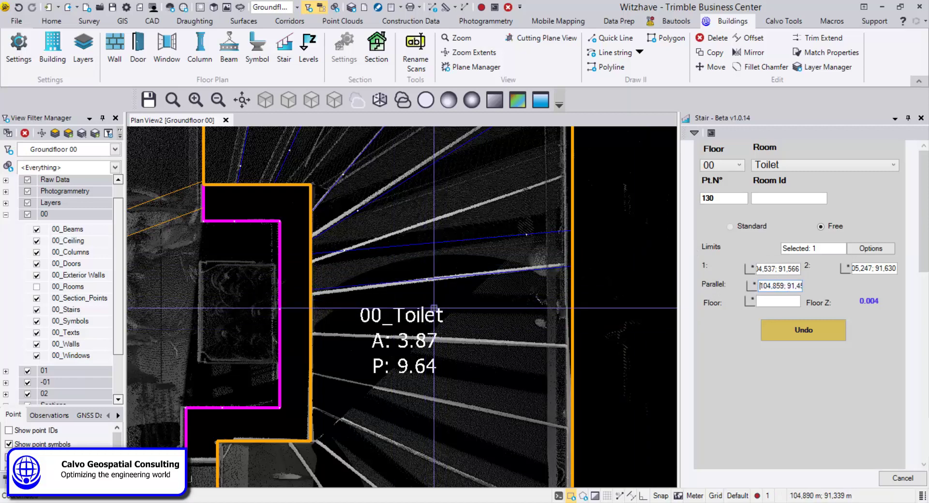
pyautogui.click(436, 309)
pyautogui.click(447, 346)
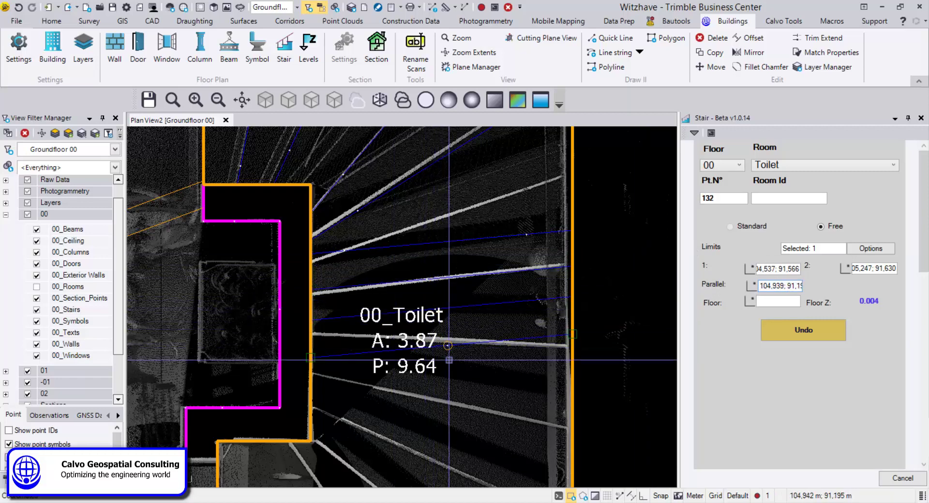
pyautogui.click(452, 390)
pyautogui.click(457, 422)
# Step: Trace two more tread lines across the lower part of the winding stair
pyautogui.scroll(-1, 455, 425)
pyautogui.moveTo(454, 426); pyautogui.dragTo(442, 296, button='middle')
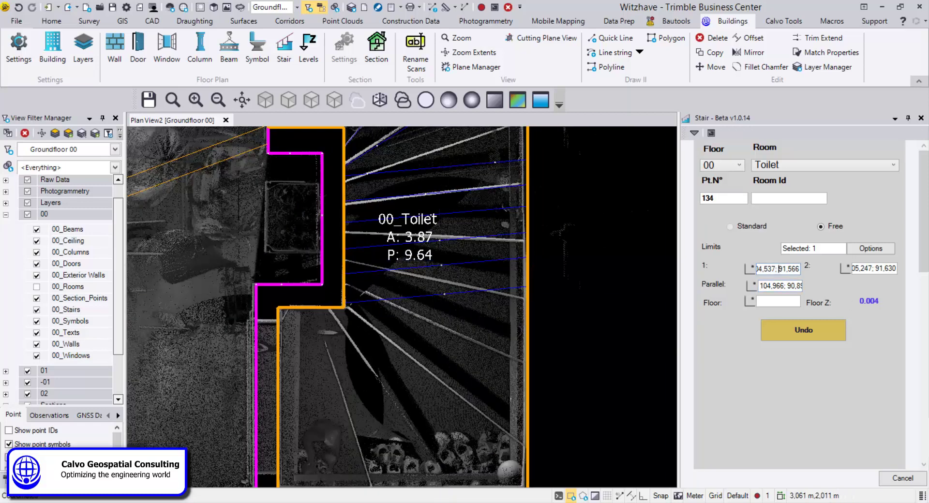
pyautogui.click(363, 315)
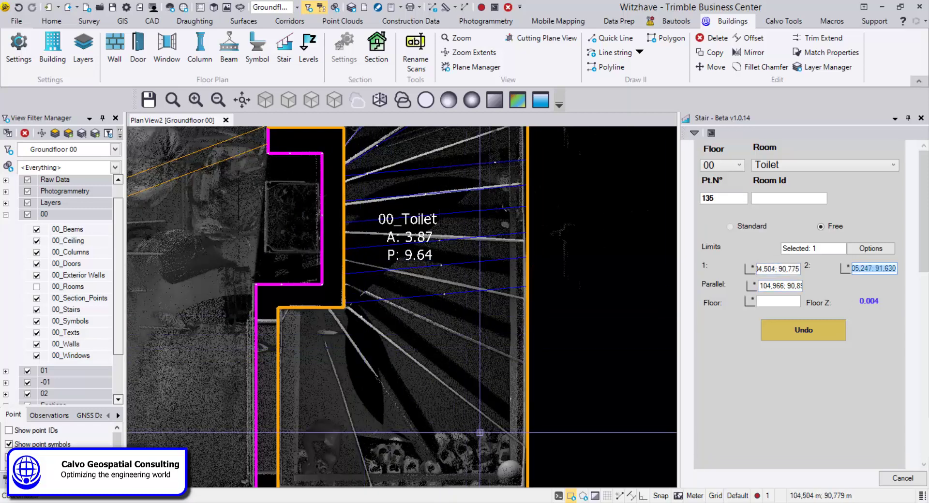
pyautogui.click(503, 428)
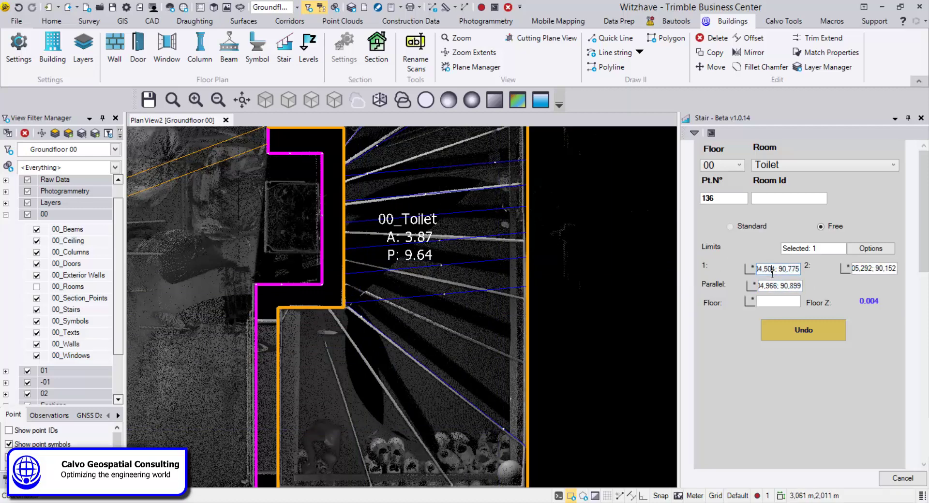
pyautogui.click(341, 323)
pyautogui.click(381, 409)
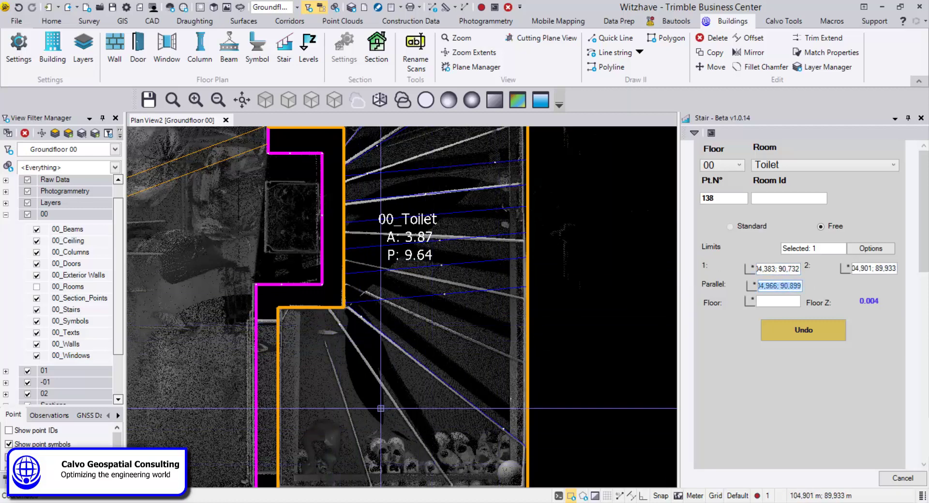
# Step: Repick the first limit and draw the bottom tread line of the stair
pyautogui.click(779, 270)
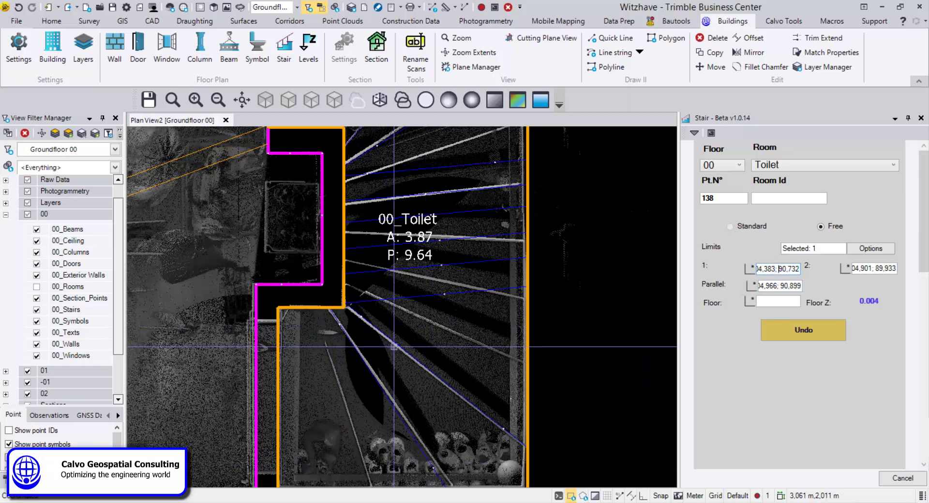
pyautogui.click(328, 341)
pyautogui.moveTo(366, 405); pyautogui.dragTo(370, 304, button='middle')
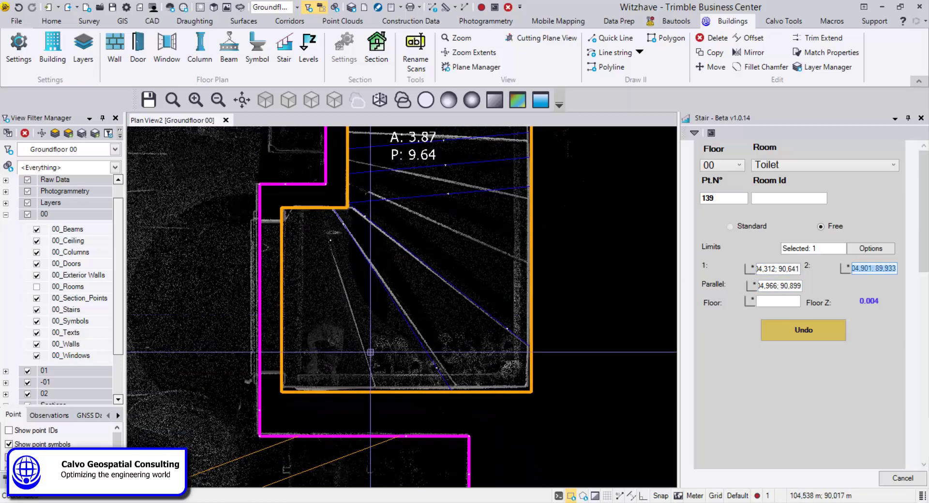
pyautogui.click(370, 361)
pyautogui.scroll(-5, 370, 356)
pyautogui.moveTo(371, 356); pyautogui.dragTo(380, 428, button='middle')
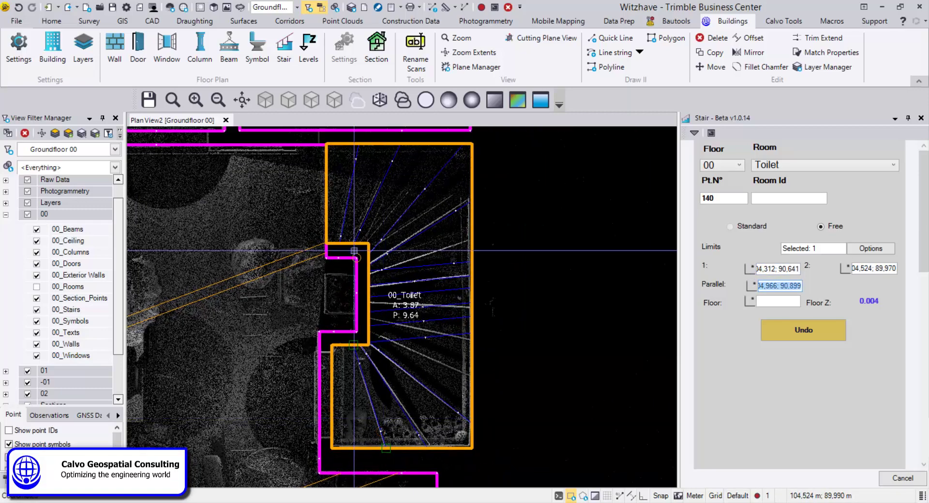
pyautogui.scroll(-3, 398, 247)
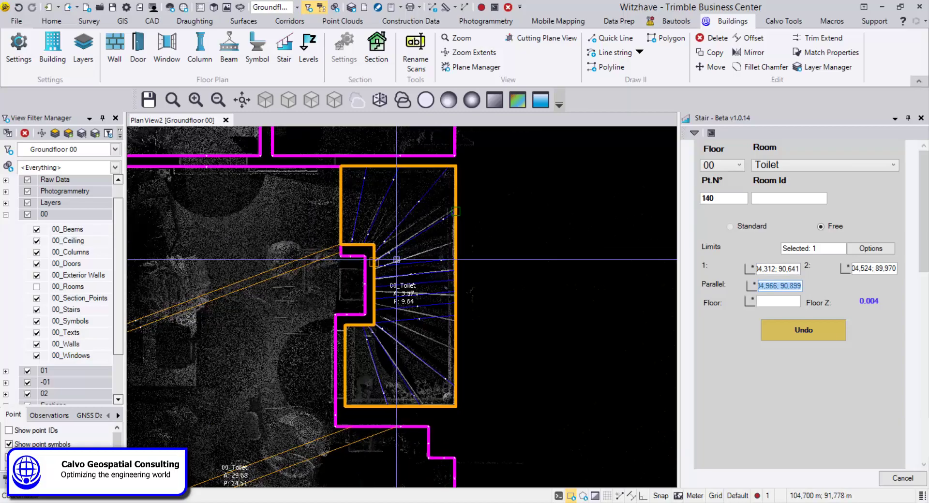
pyautogui.moveTo(400, 267); pyautogui.dragTo(349, 295, button='middle')
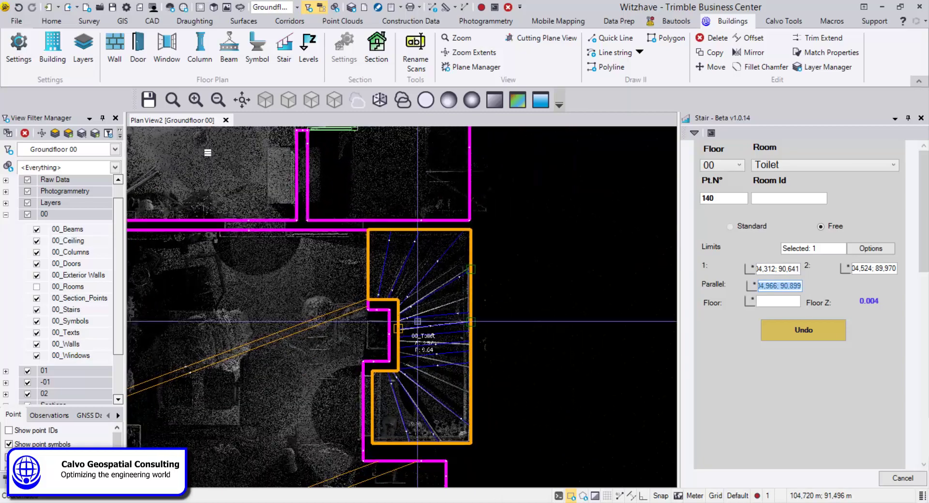
# Step: Start the Levels tool with the label prefix set to FFL
pyautogui.click(314, 67)
pyautogui.scroll(-1, 356, 342)
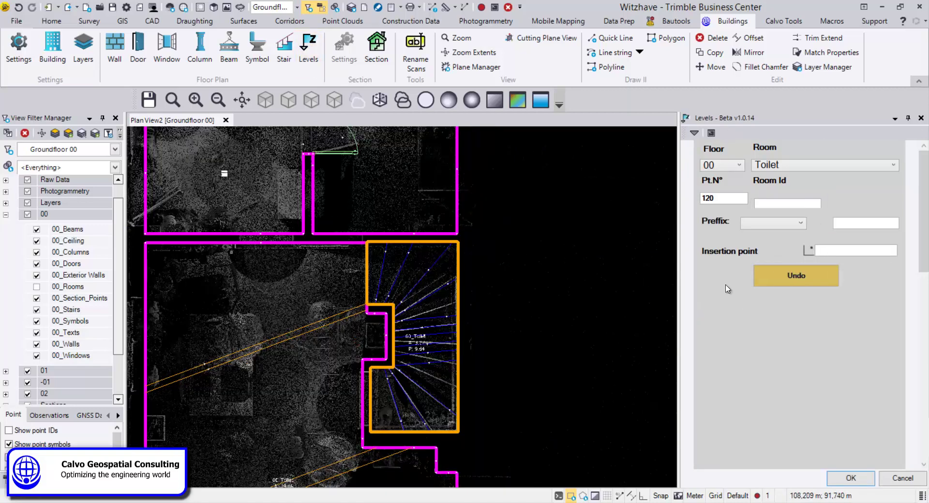
pyautogui.click(801, 222)
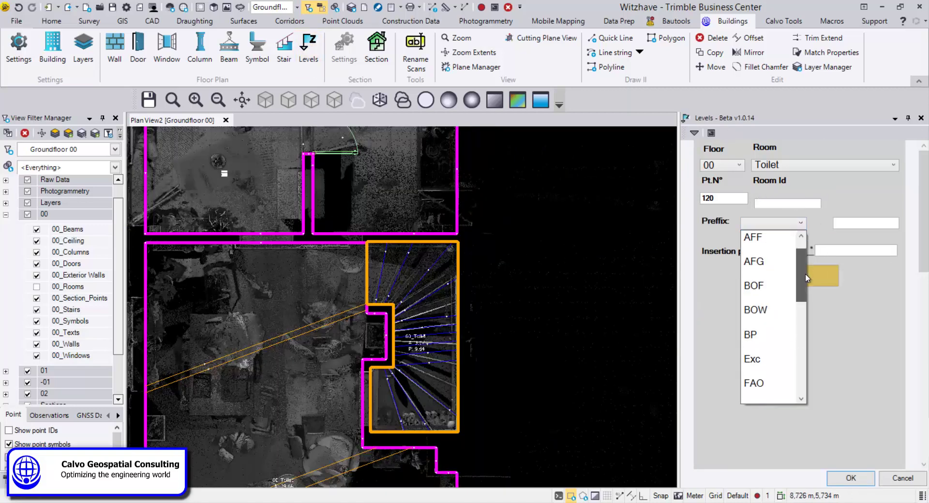
pyautogui.moveTo(808, 284); pyautogui.dragTo(796, 317)
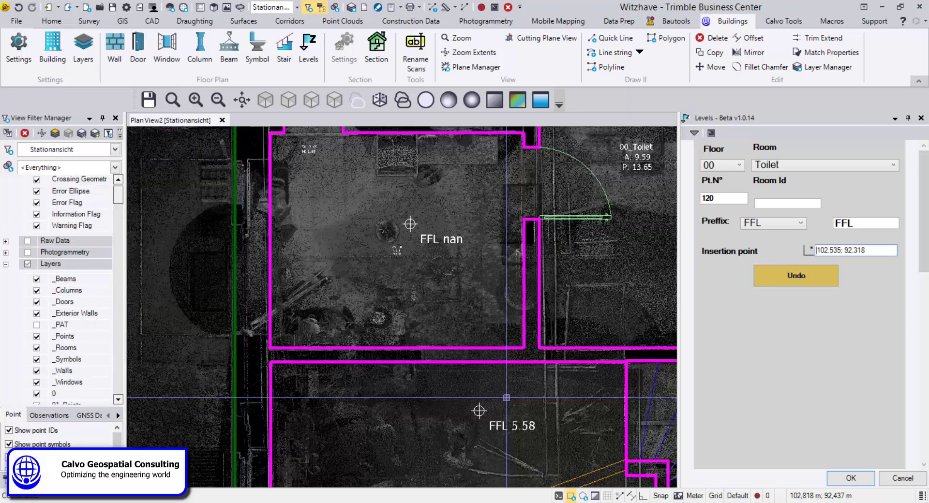
# Step: Place FFL level labels in the large room and FFL -0.12 west of the rooms
pyautogui.moveTo(506, 399); pyautogui.dragTo(426, 256, button='middle')
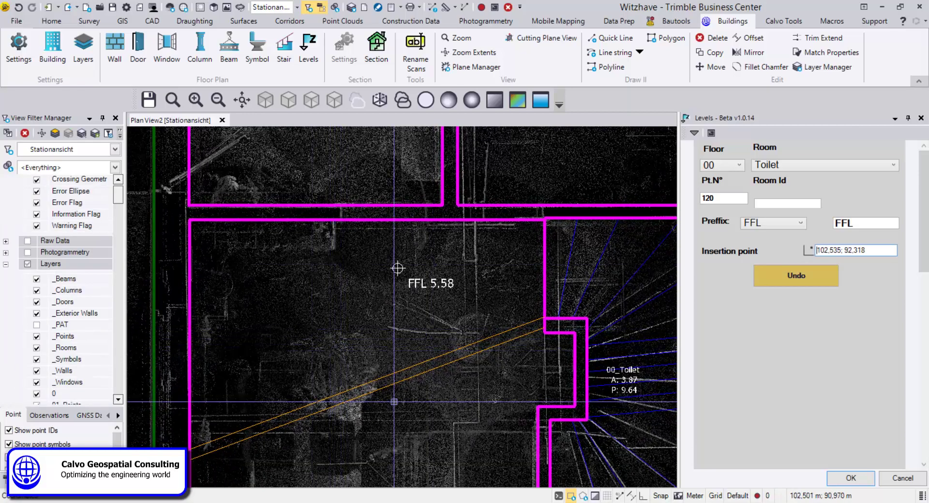
pyautogui.moveTo(375, 401); pyautogui.dragTo(265, 273, button='middle')
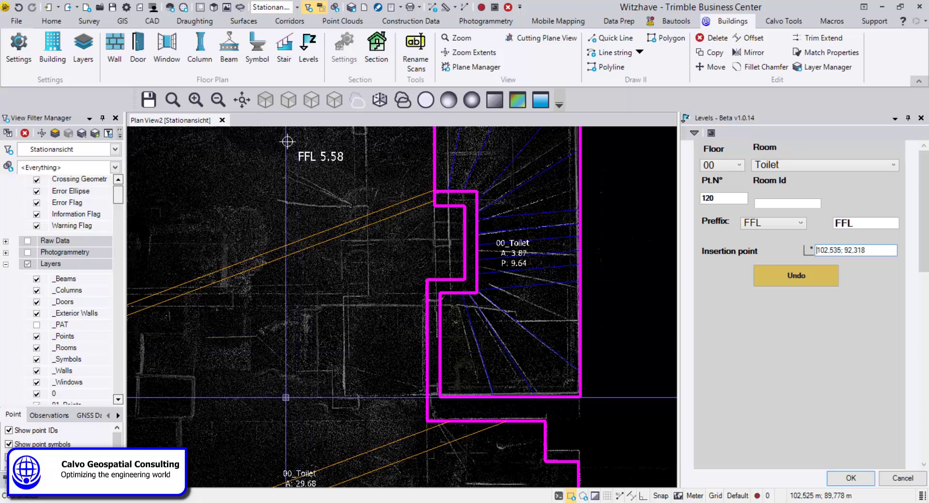
pyautogui.click(289, 400)
pyautogui.moveTo(310, 366); pyautogui.dragTo(545, 452, button='middle')
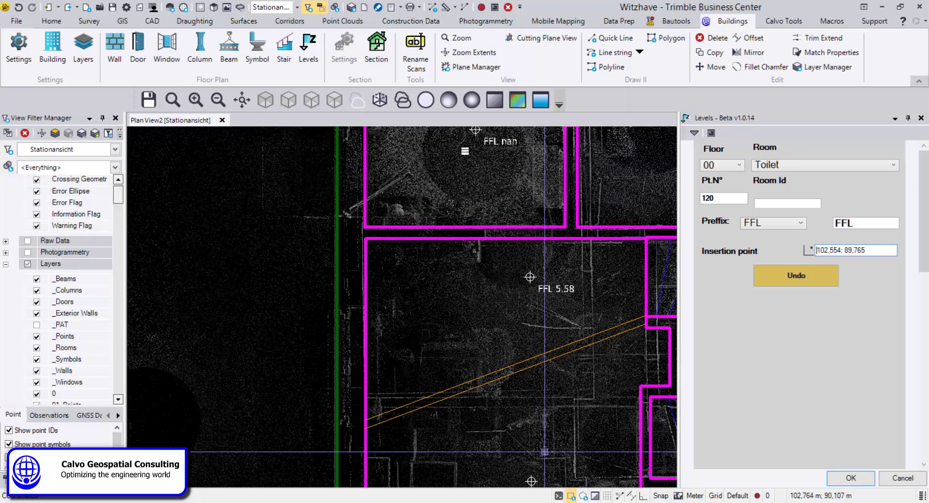
pyautogui.click(254, 207)
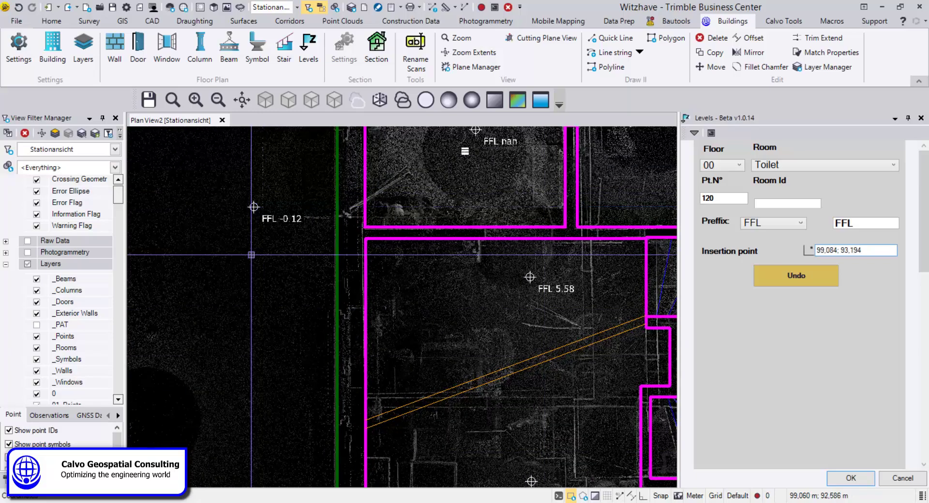
pyautogui.scroll(-1, 286, 355)
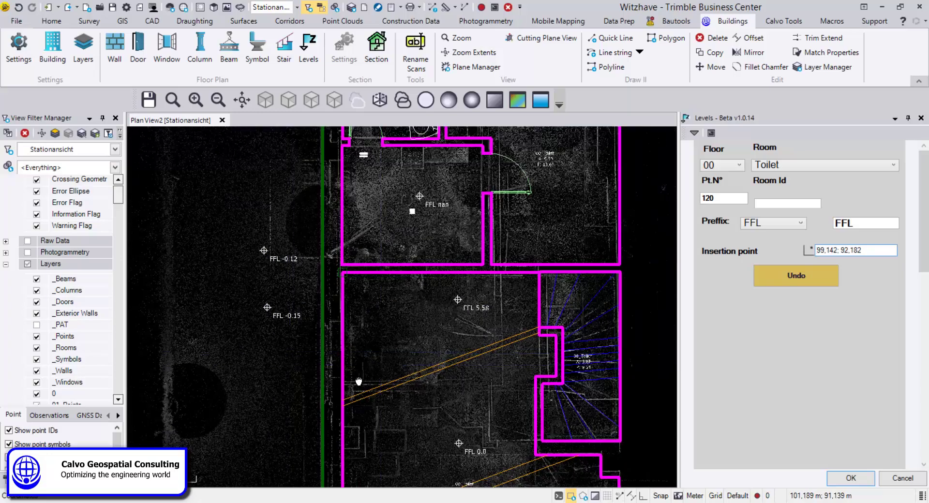